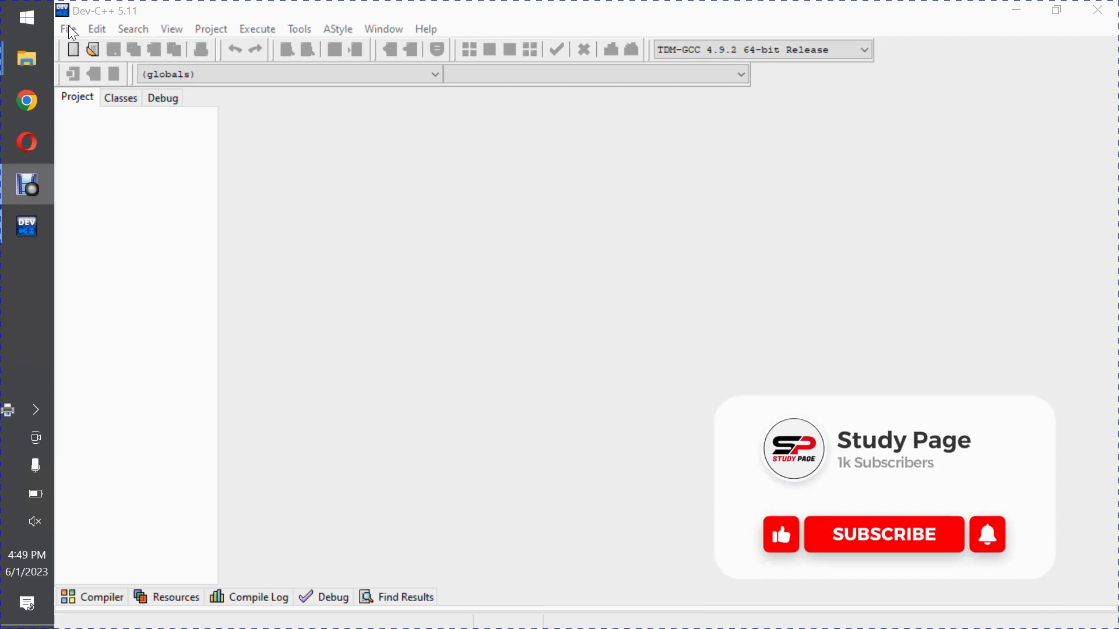
Create a new Console Application project saved as Employee.dev and expand its file tree
left_click(69, 28)
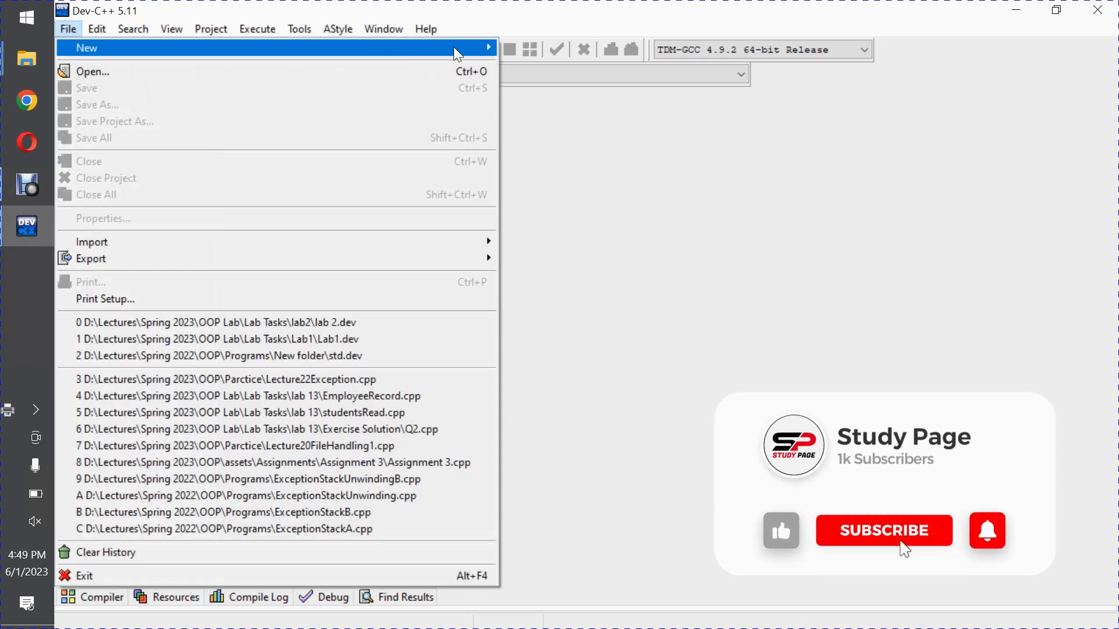
mouse_move(262, 48)
left_click(549, 58)
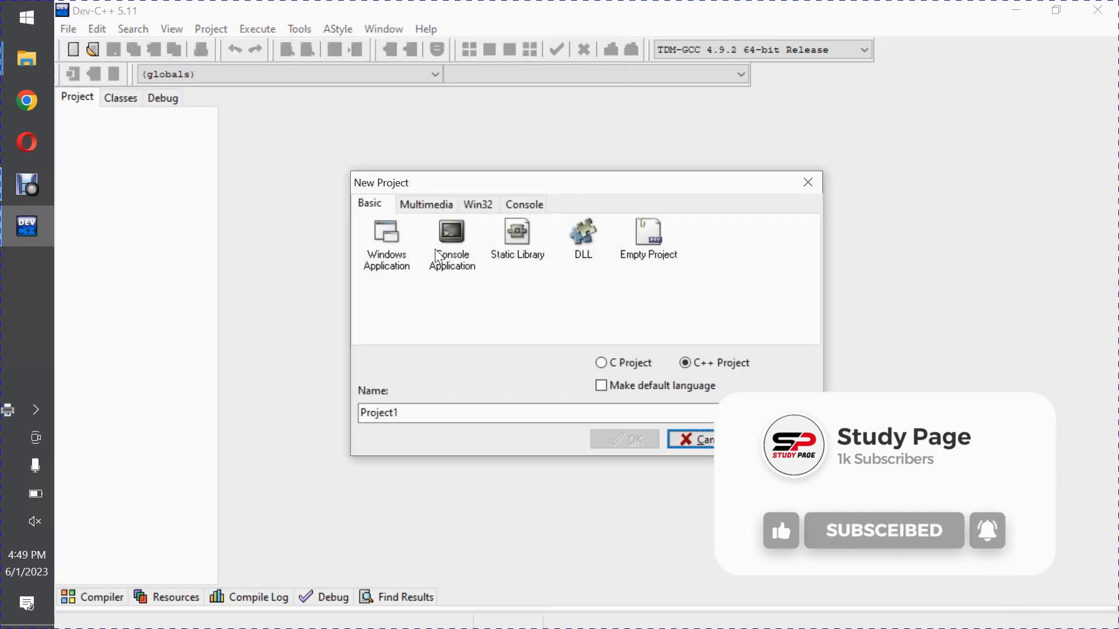
left_click(452, 245)
left_click(622, 439)
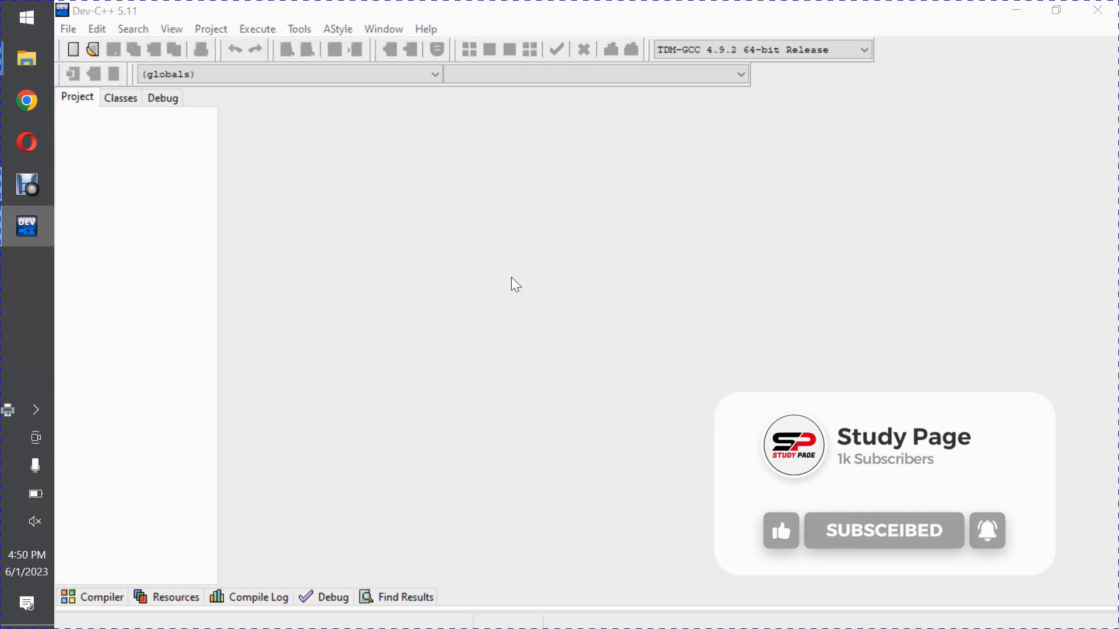
type("E")
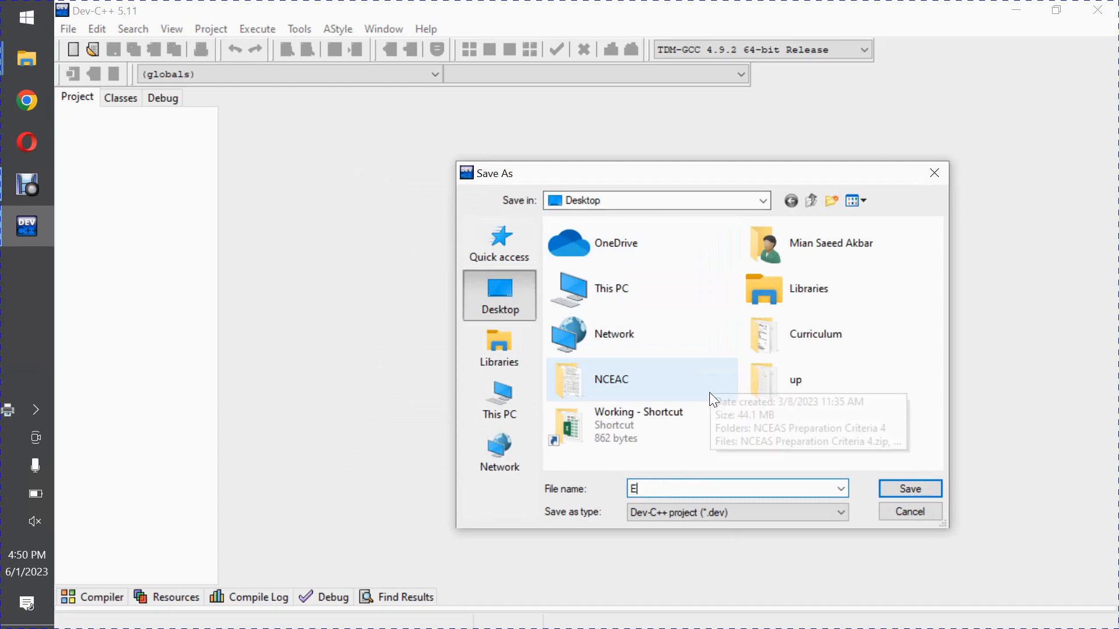
type("mployee")
key("Return")
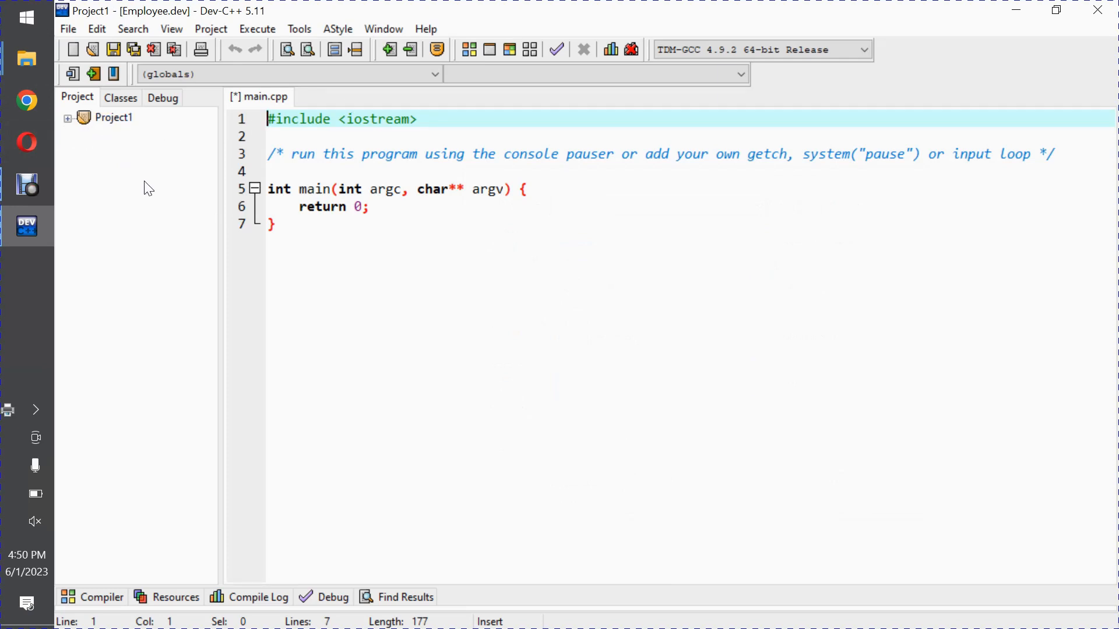
left_click(67, 118)
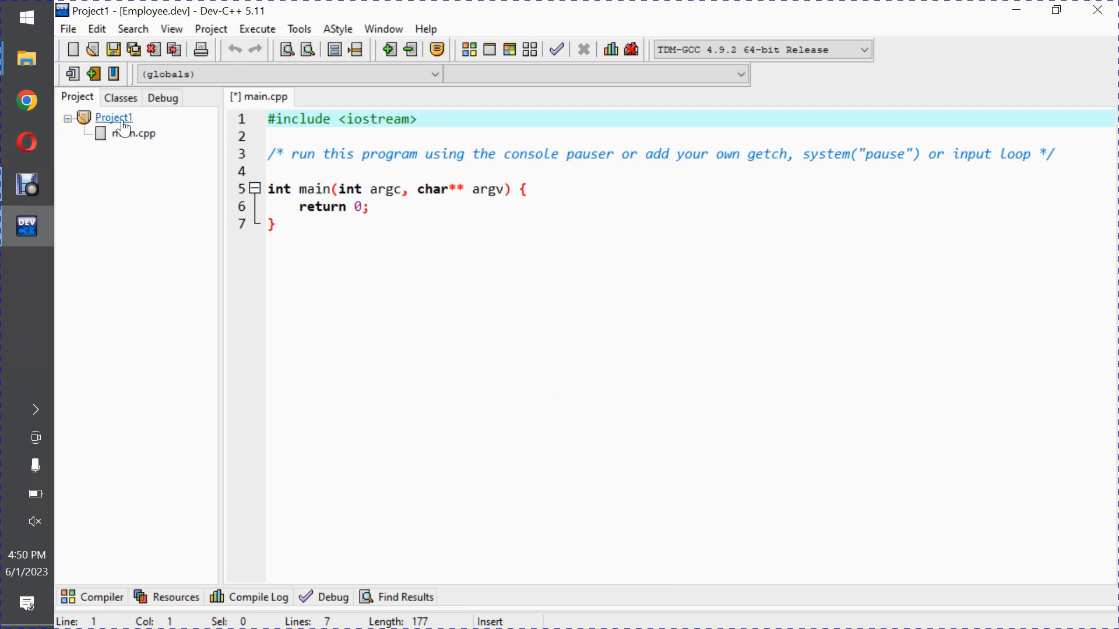
Add a new empty file to the project and start saving it
right_click(114, 119)
left_click(151, 128)
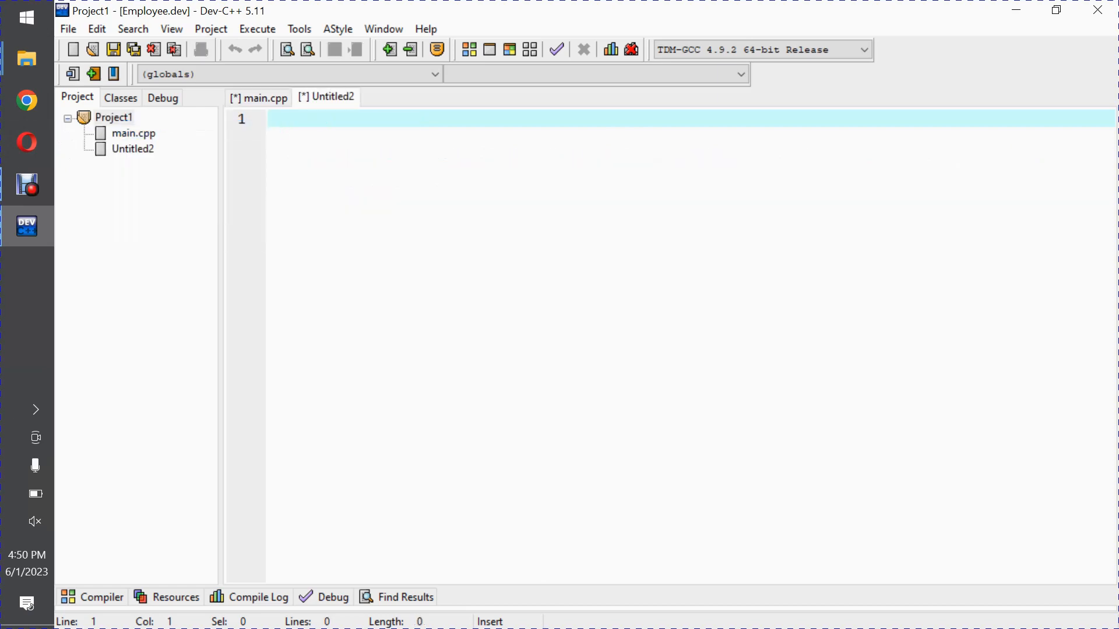
key("ctrl+s")
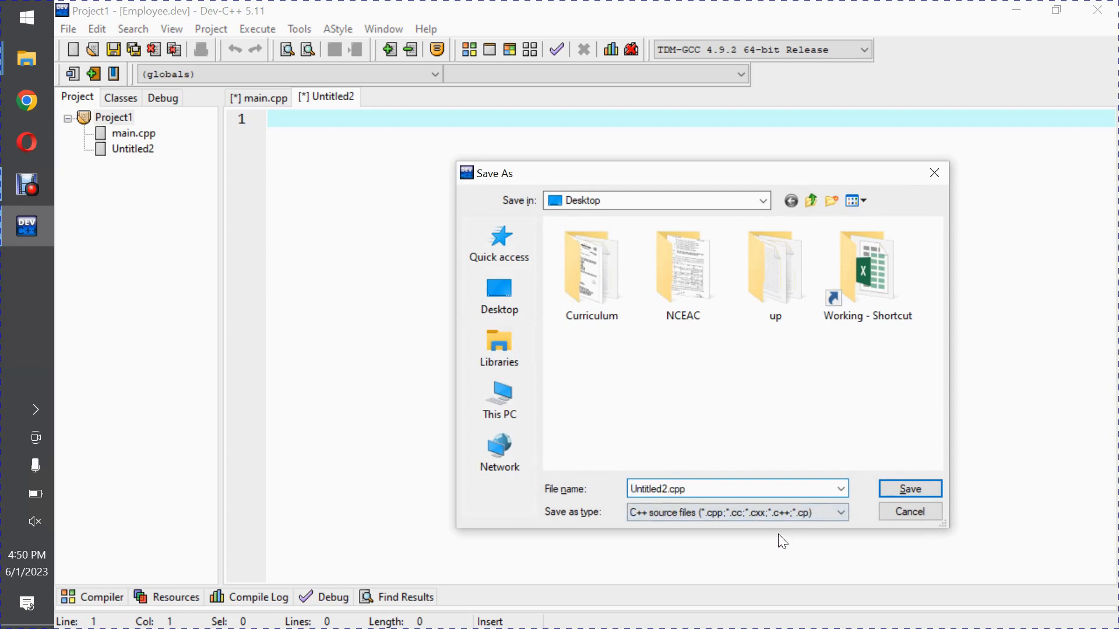
Save the file as a header named EmployeeClass.h
left_click(789, 513)
left_click(757, 559)
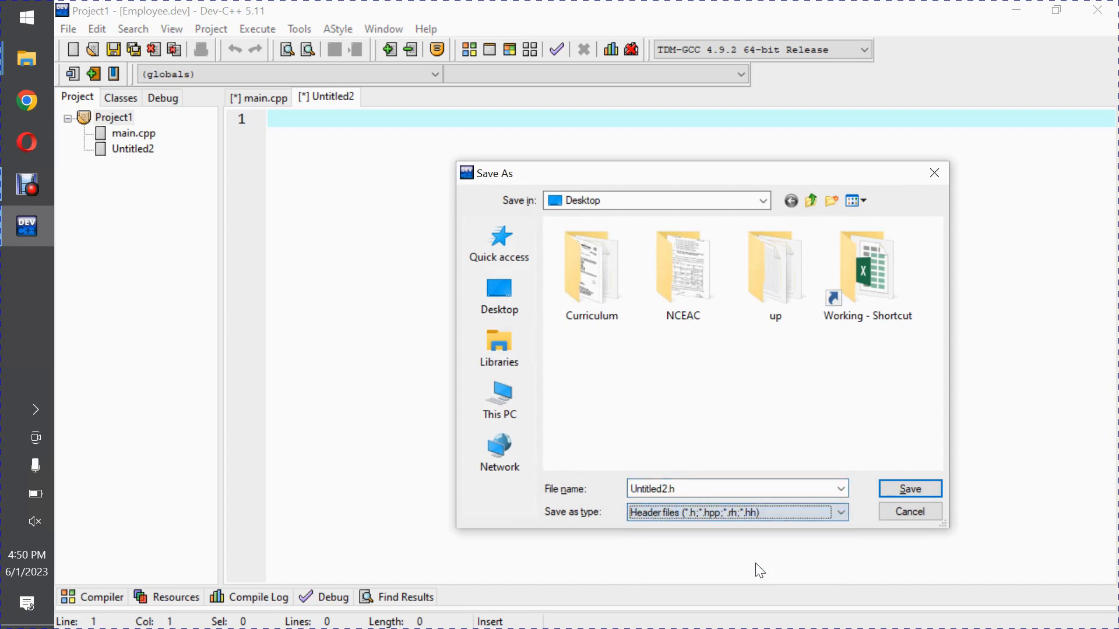
left_click(737, 489)
left_click(672, 488)
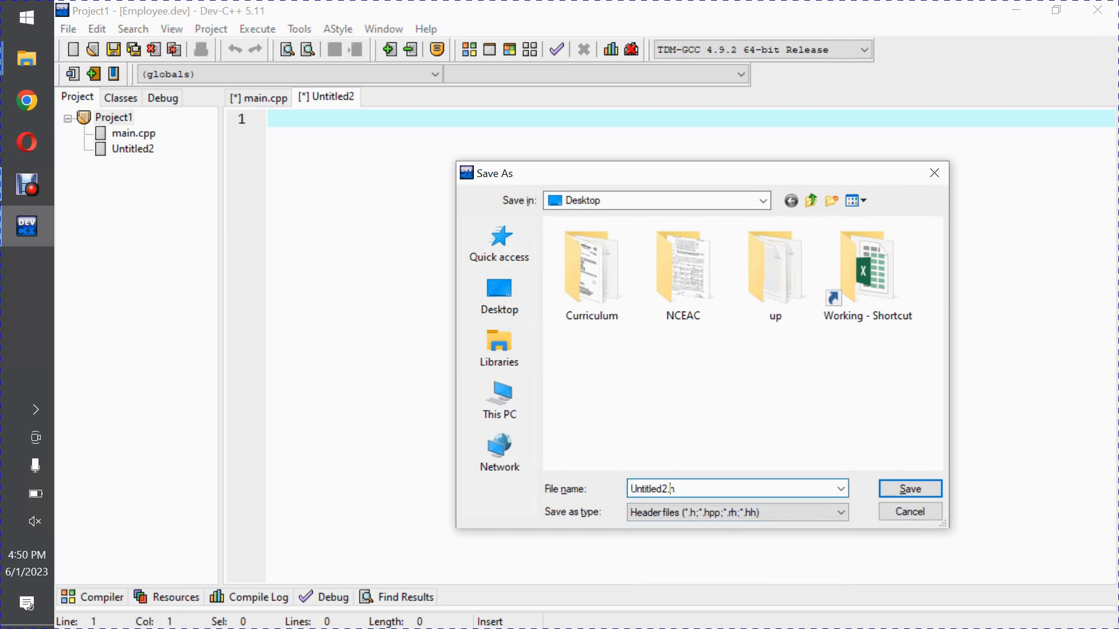
key("BackSpace")
key("BackSpace")
key("BackSpace")
key("BackSpace")
type("Employ")
type("eeClass")
key("Return")
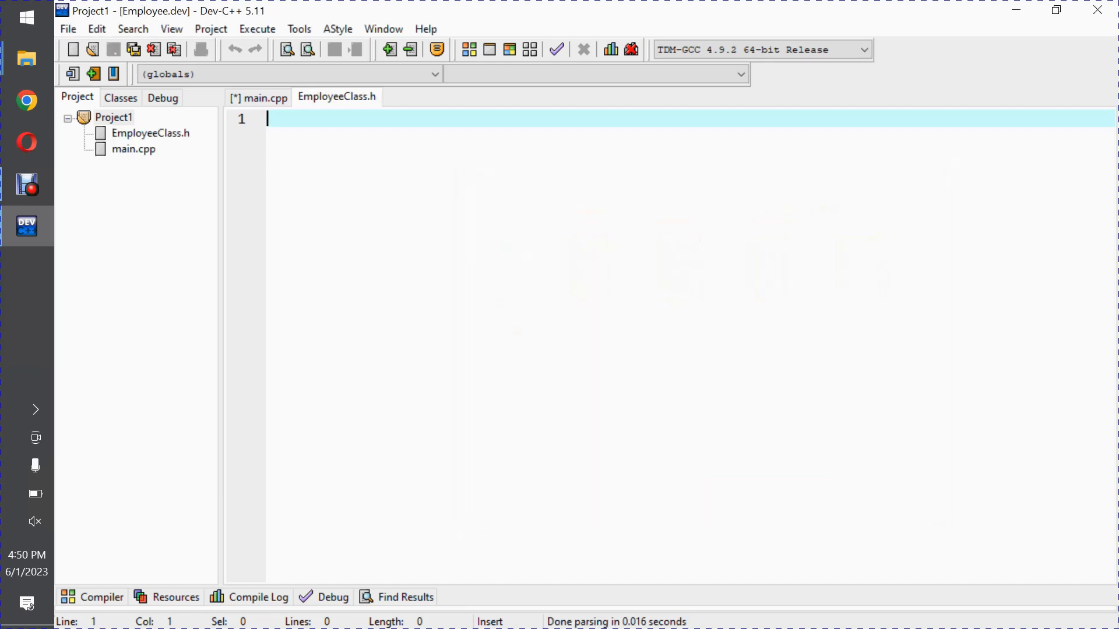
type("#includ")
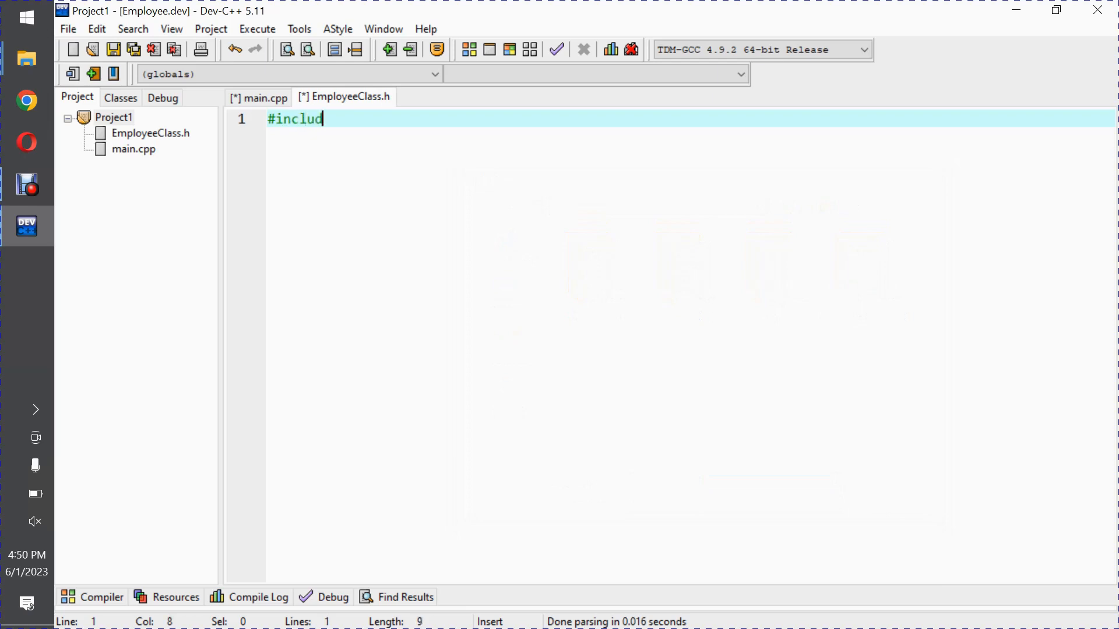
type("e<iostre")
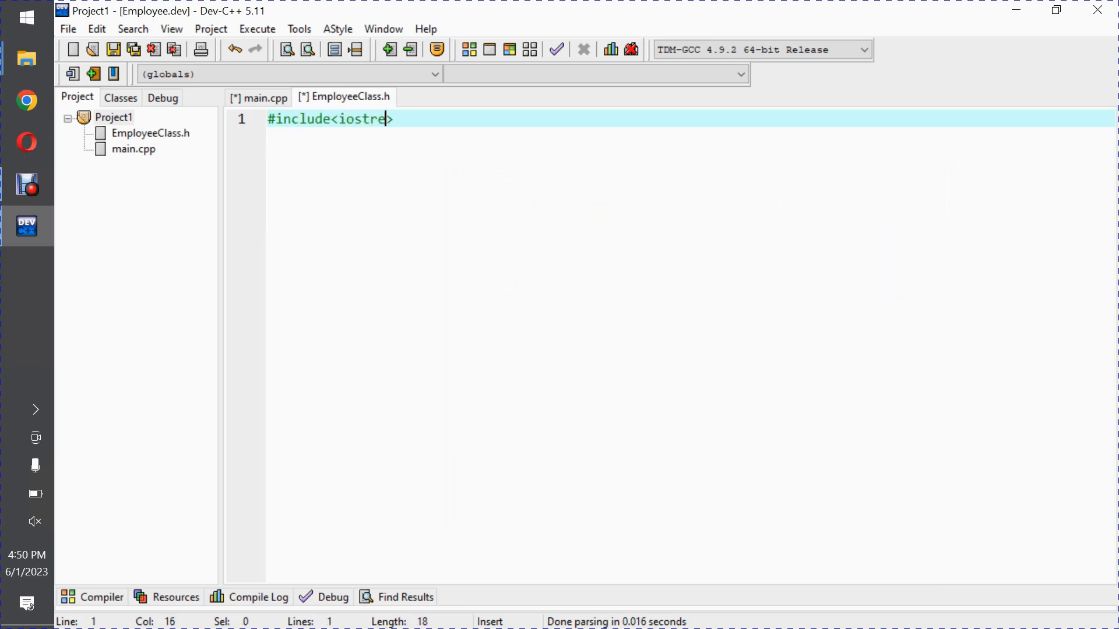
type("am")
scroll(612, 349, "up", 2)
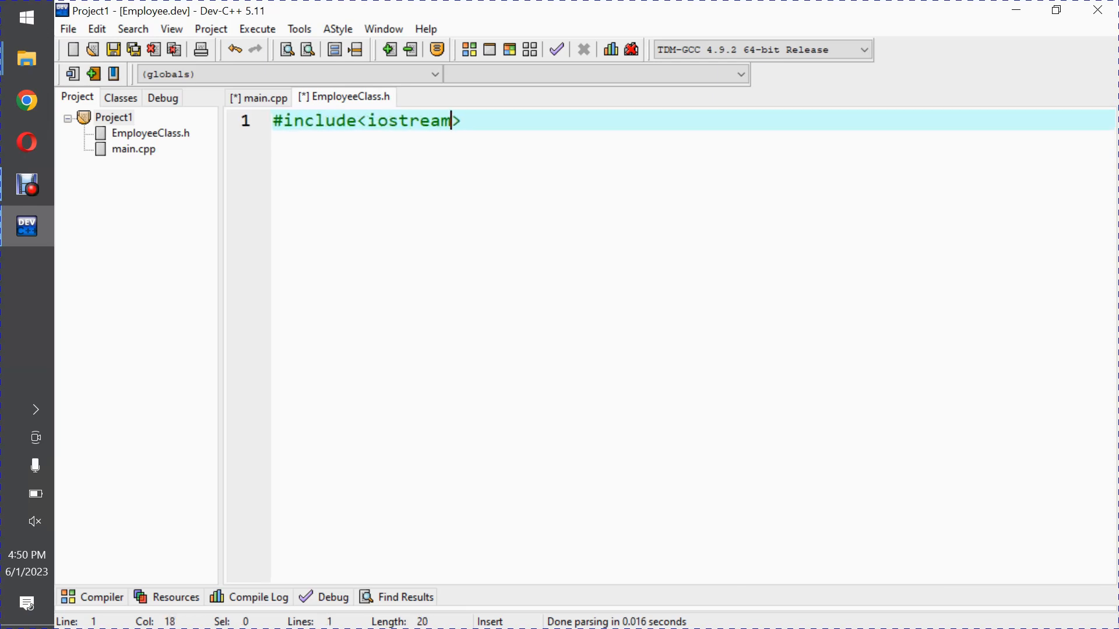
Write the #include<iostream> and #include<string> lines at the top of EmployeeClass.h
key("End")
key("Return")
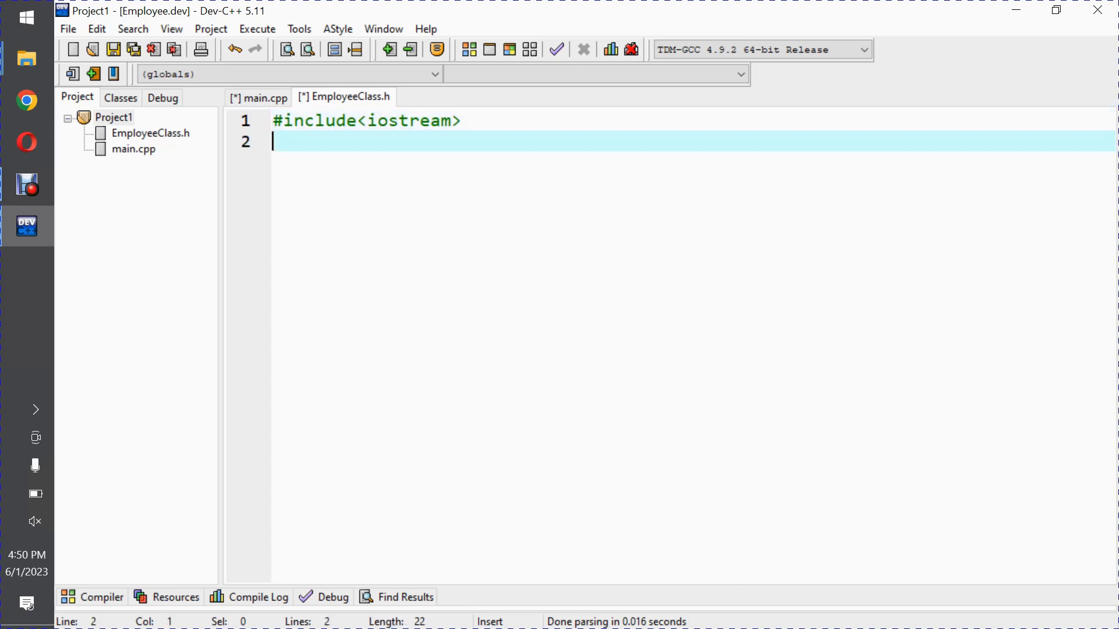
type("#include")
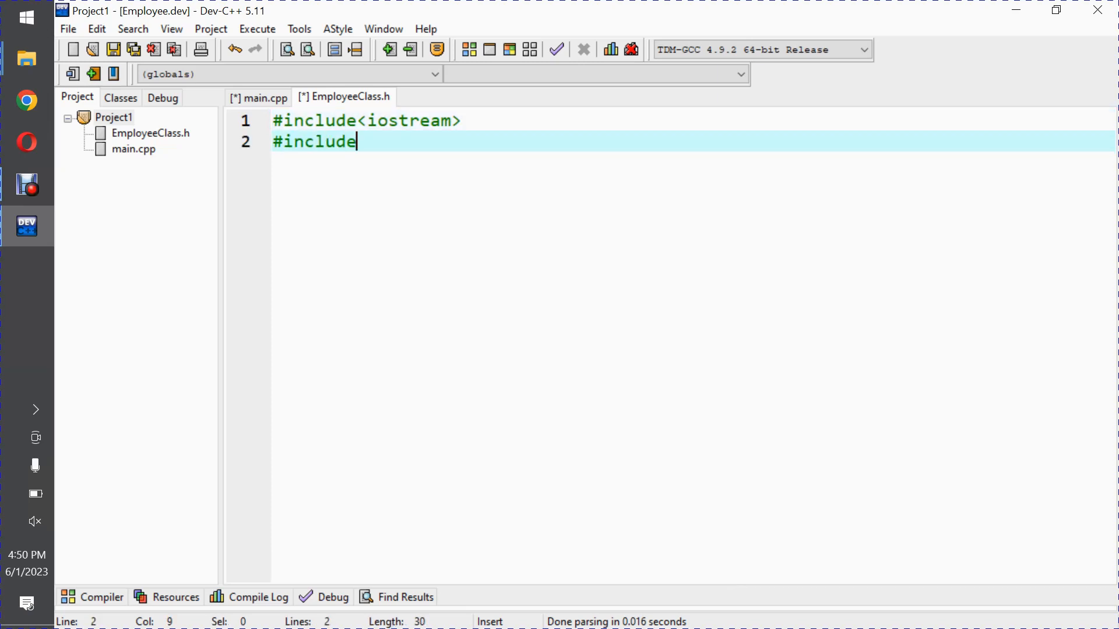
type("<string>")
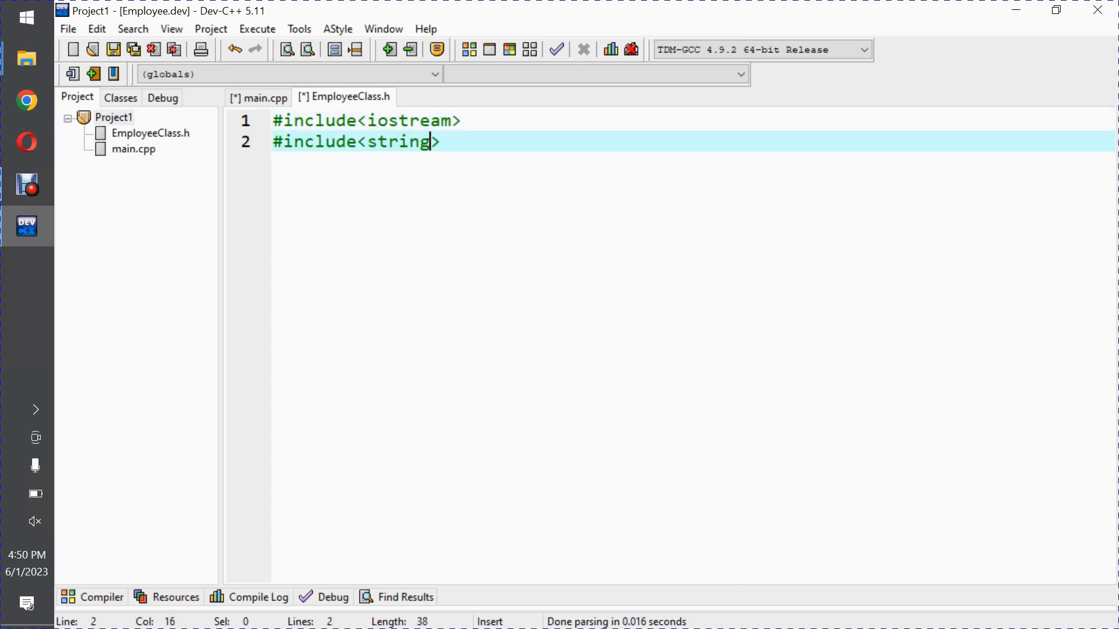
key("End")
key("Return")
key("Return")
type("clas")
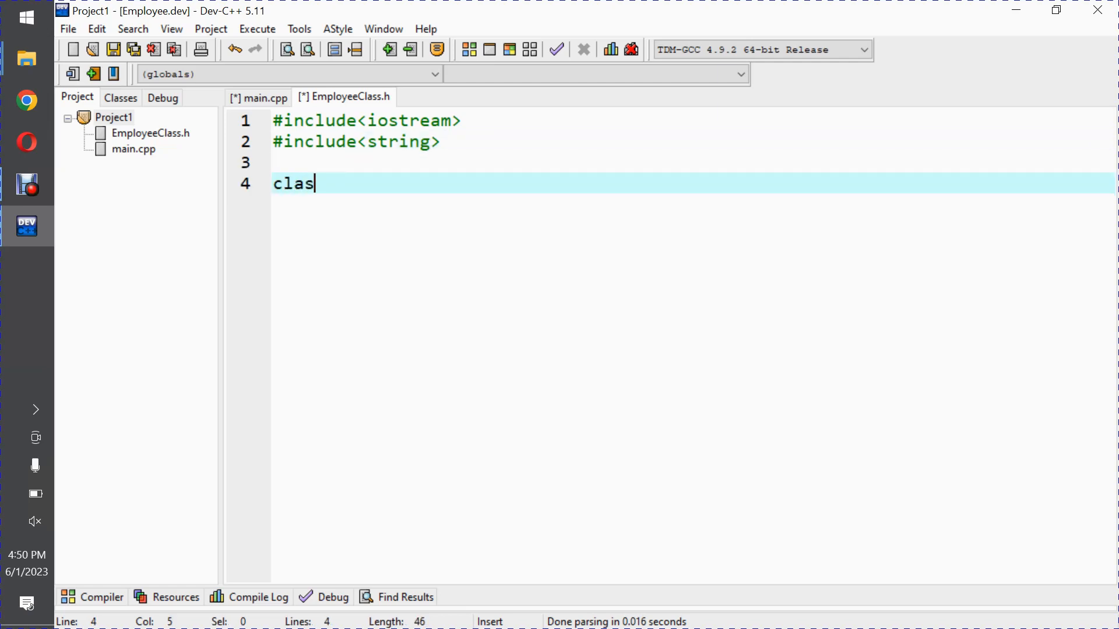
type("s Emplo")
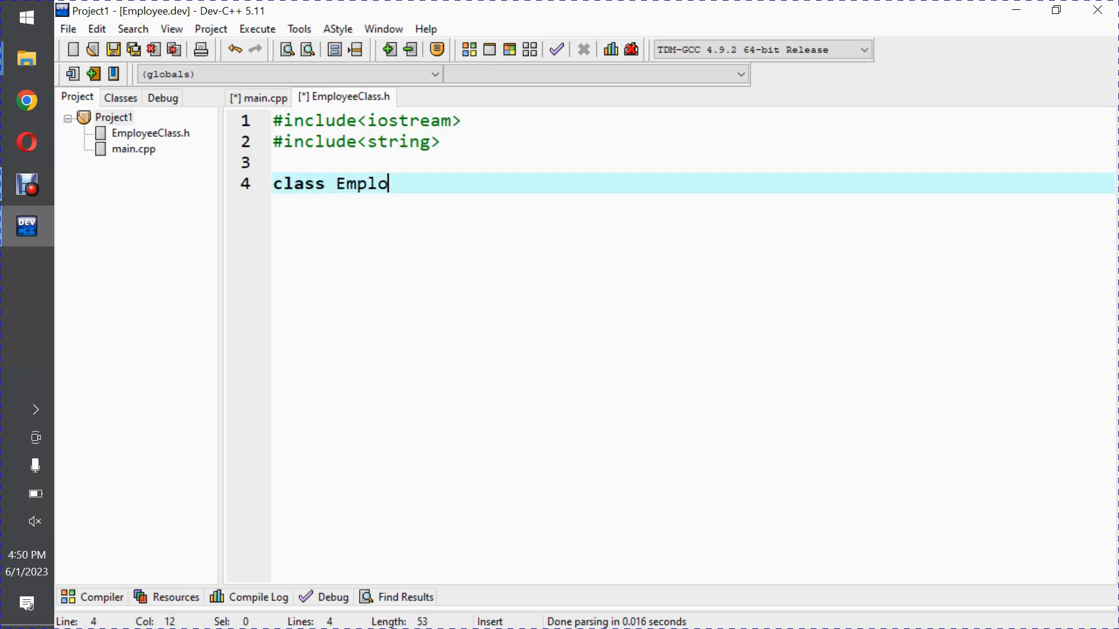
type("yee")
Add using namespace std; and a class Employee line, starting its body
key("Up")
type("using")
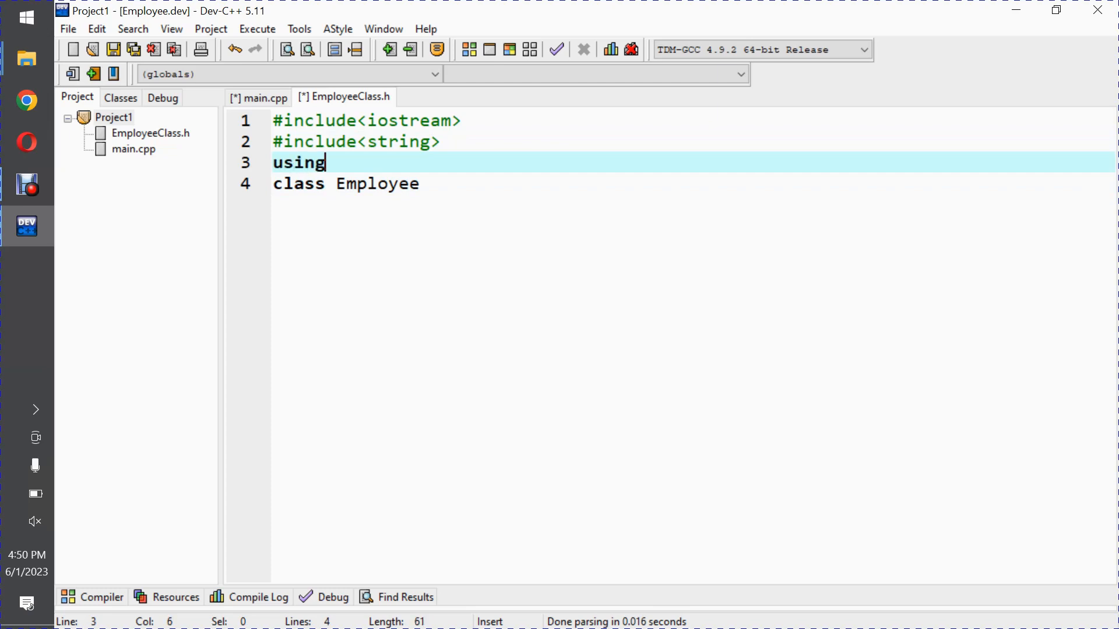
type(" namespace")
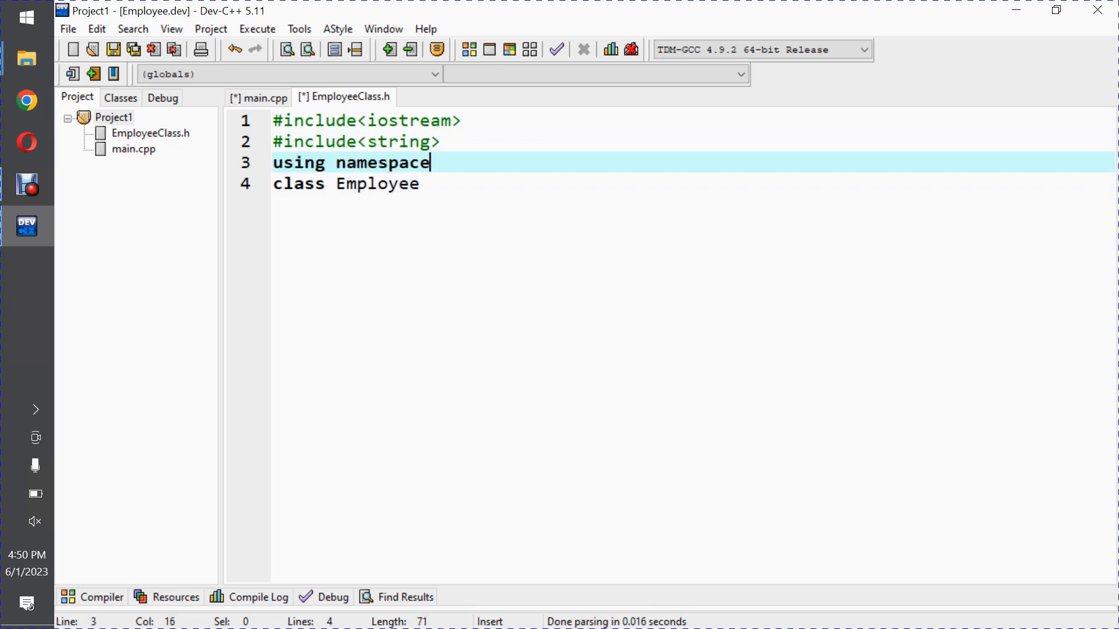
type(" std;")
key("Down")
key("Home")
key("Return")
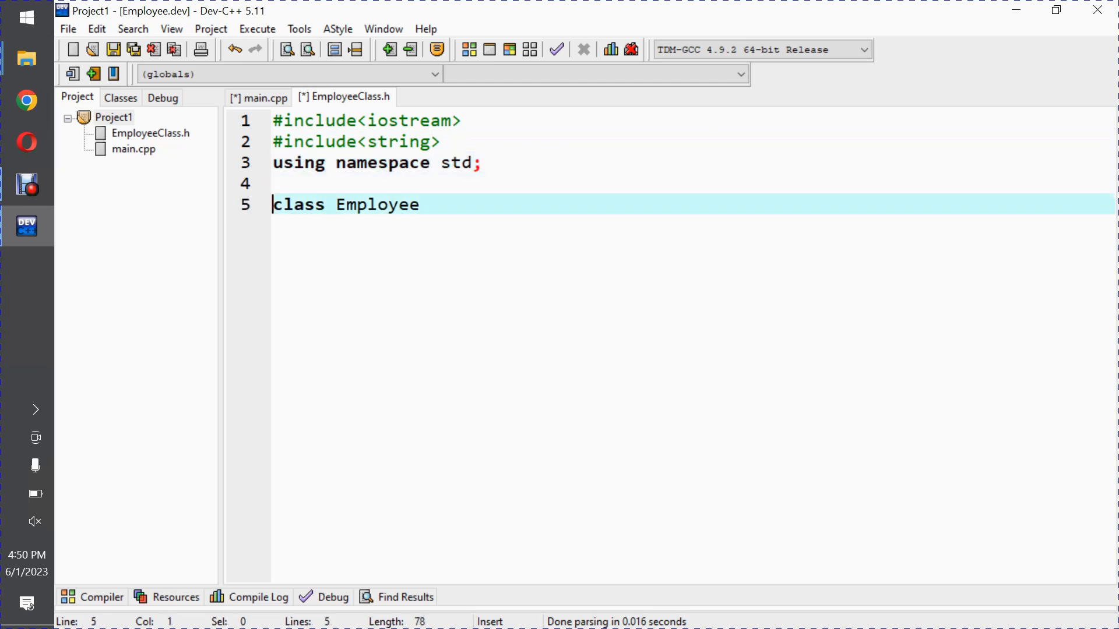
key("Right")
key("Right")
key("Right")
key("Right")
key("Right")
key("End")
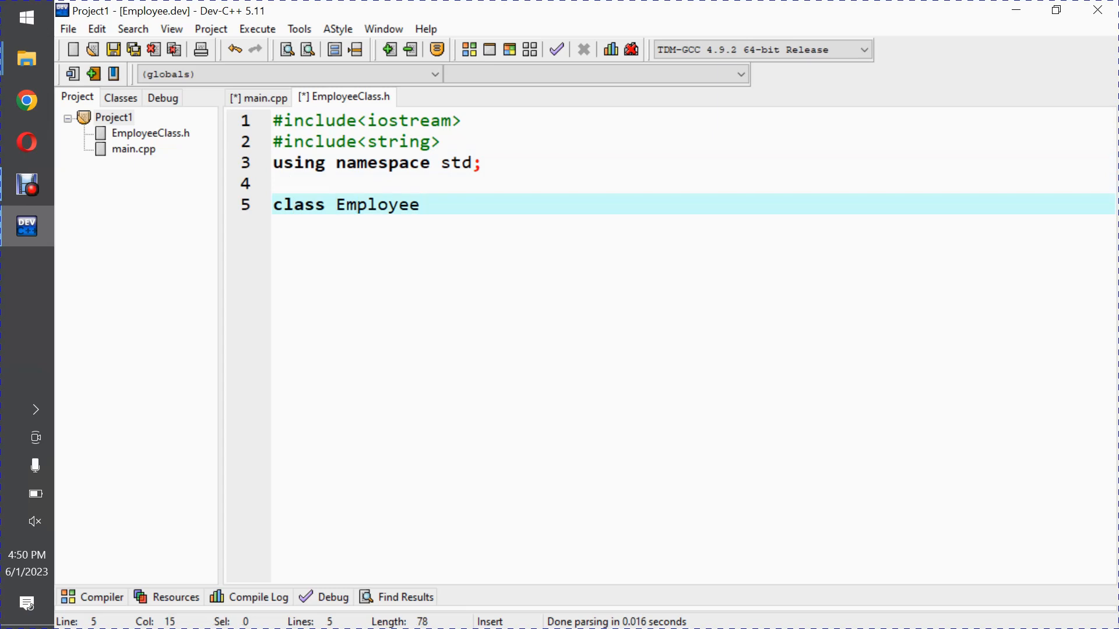
type("{")
key("Return")
type("st")
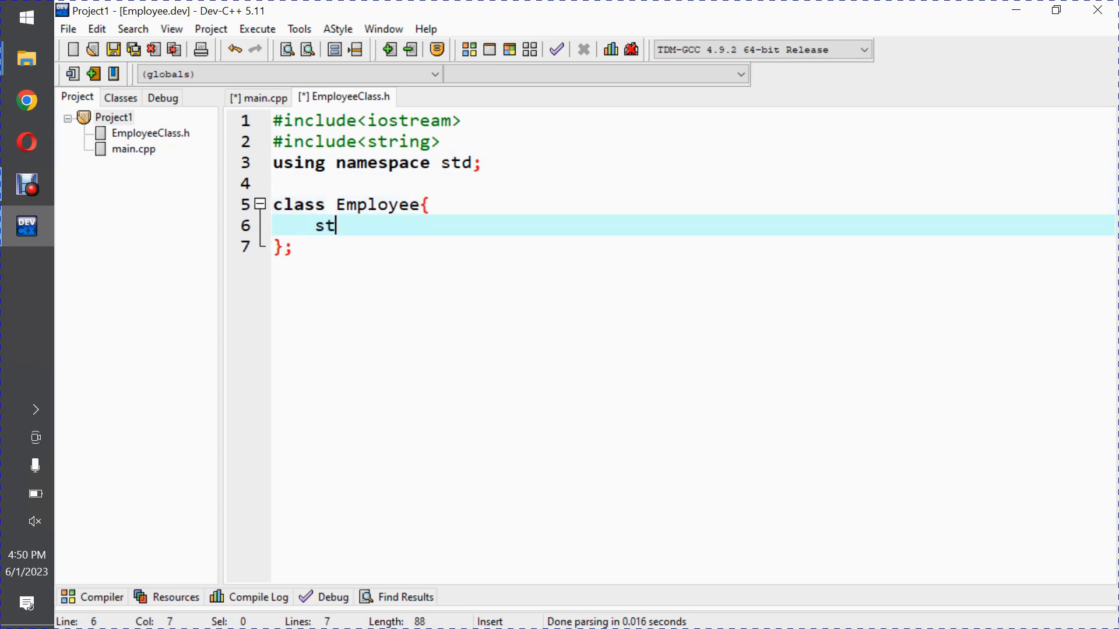
type("ring e")
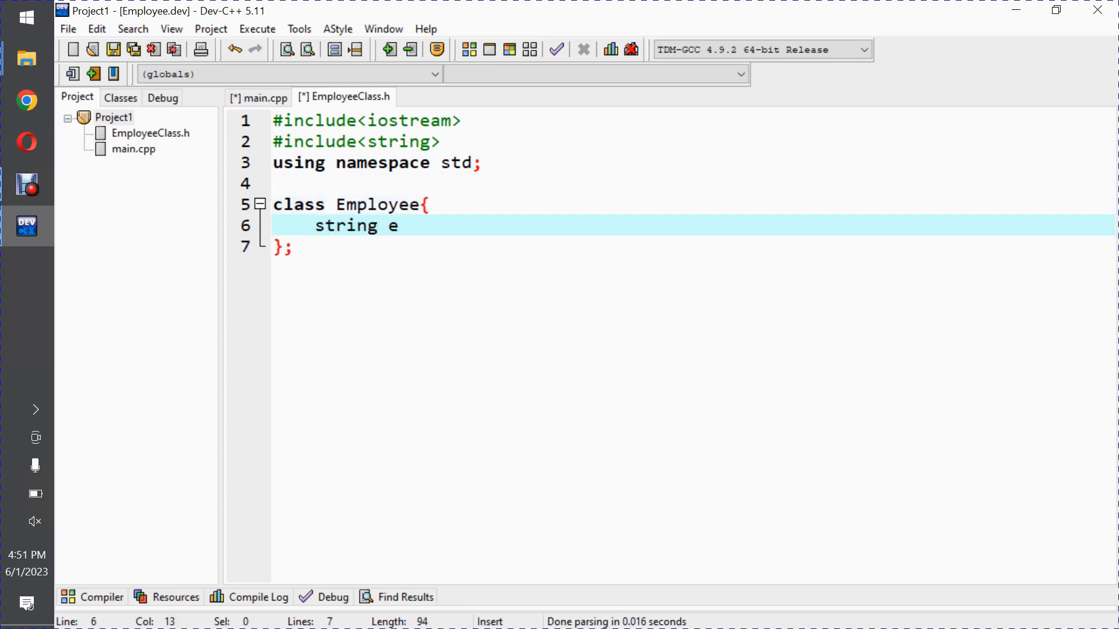
type("mployee")
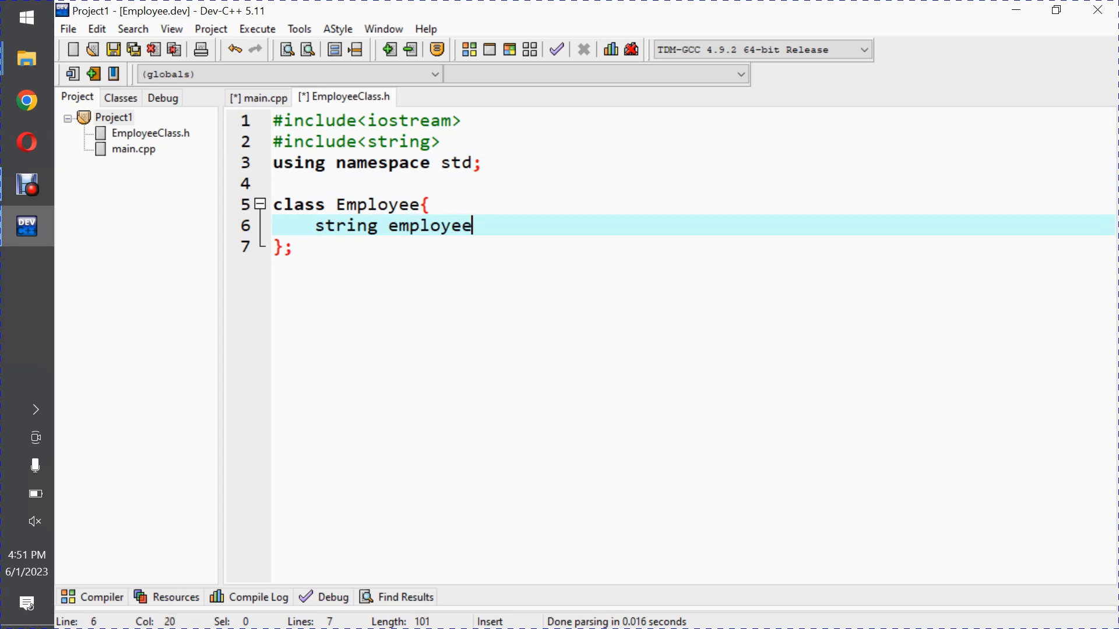
type("Nmae")
Declare string employeeName and int employeeAge members inside the Employee class
key("BackSpace")
key("BackSpace")
key("BackSpace")
type("a")
type("me;")
key("Return")
type("in")
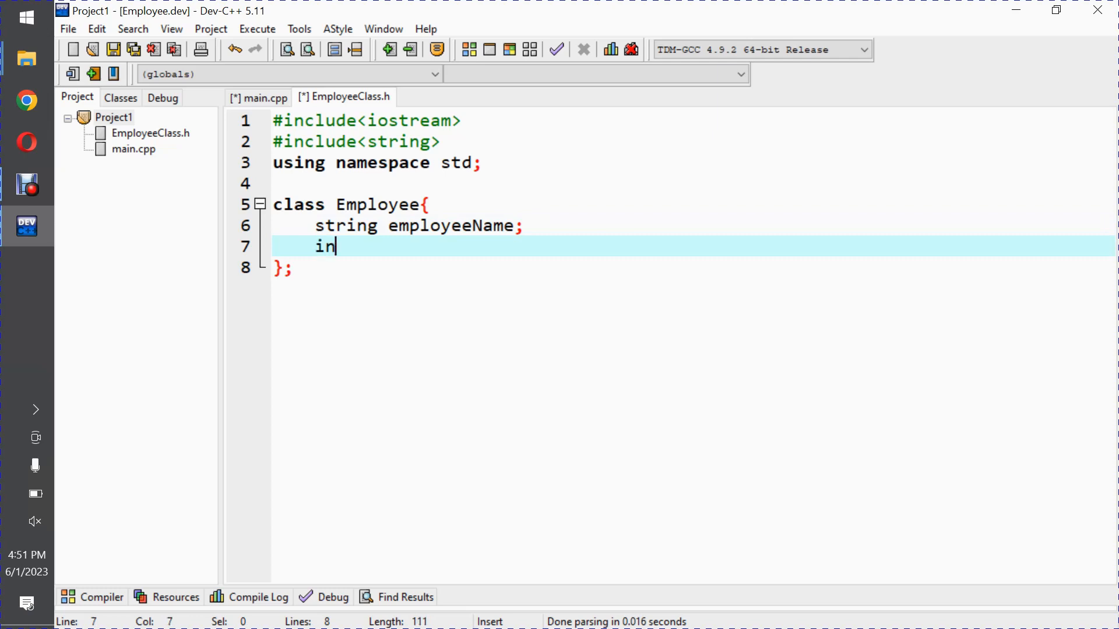
type("t empl")
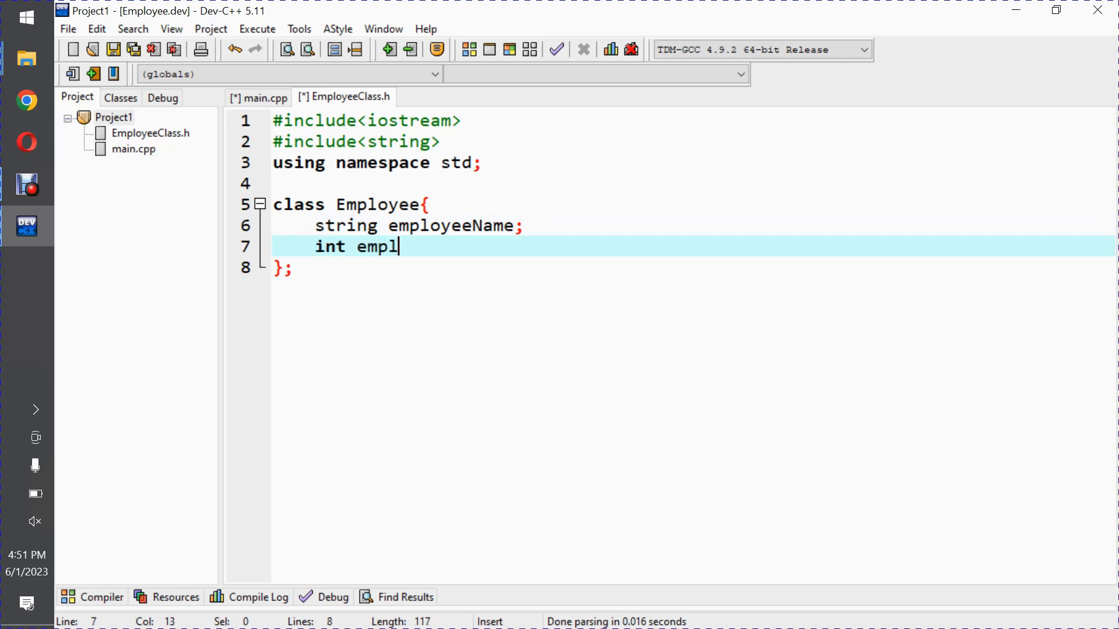
type("oyeeAg")
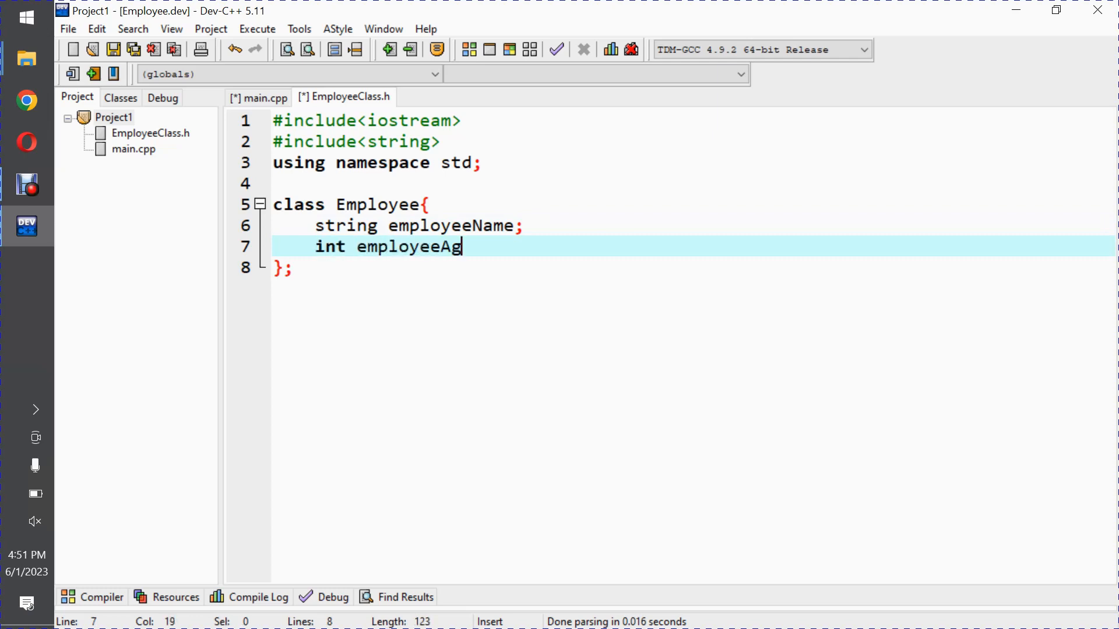
type("e")
type(";")
key("Return")
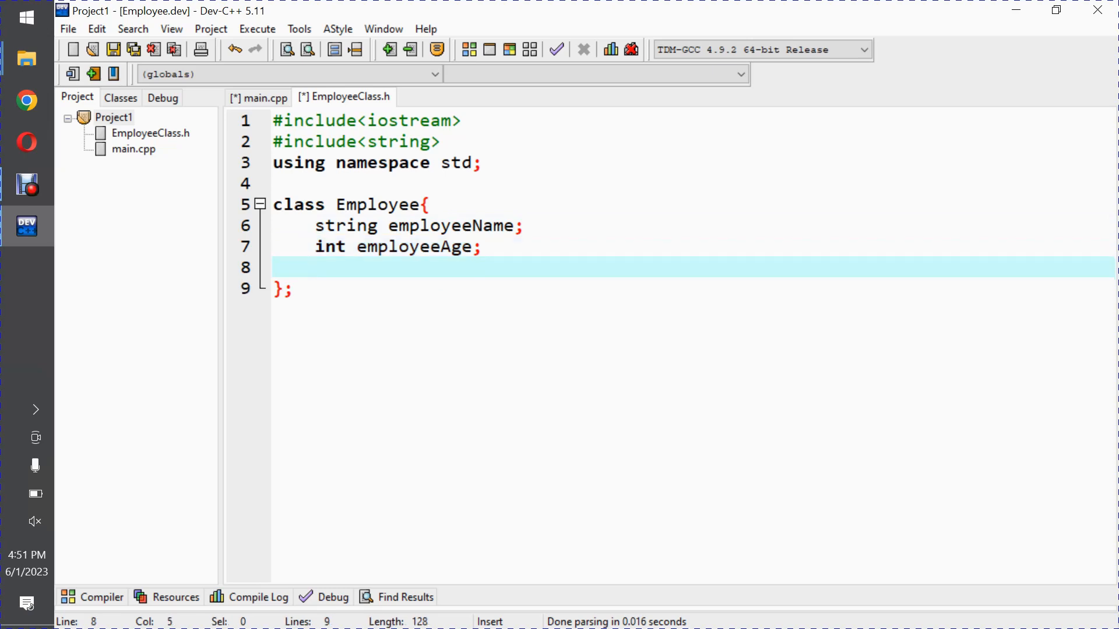
type("Pub")
type("lic:")
Add a lowercase public: section after the data members
key("Left")
key("Left")
key("Left")
key("Left")
key("Left")
key("Left")
key("BackSpace")
type("p")
key("Right")
key("Right")
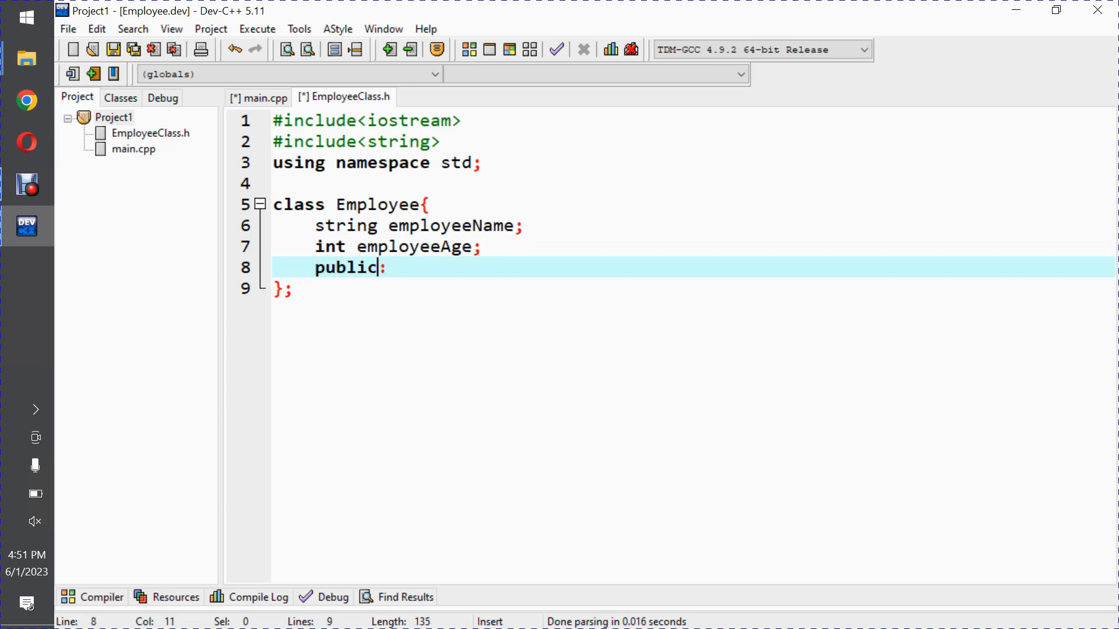
key("Right")
key("Right")
key("Right")
key("Right")
key("Return")
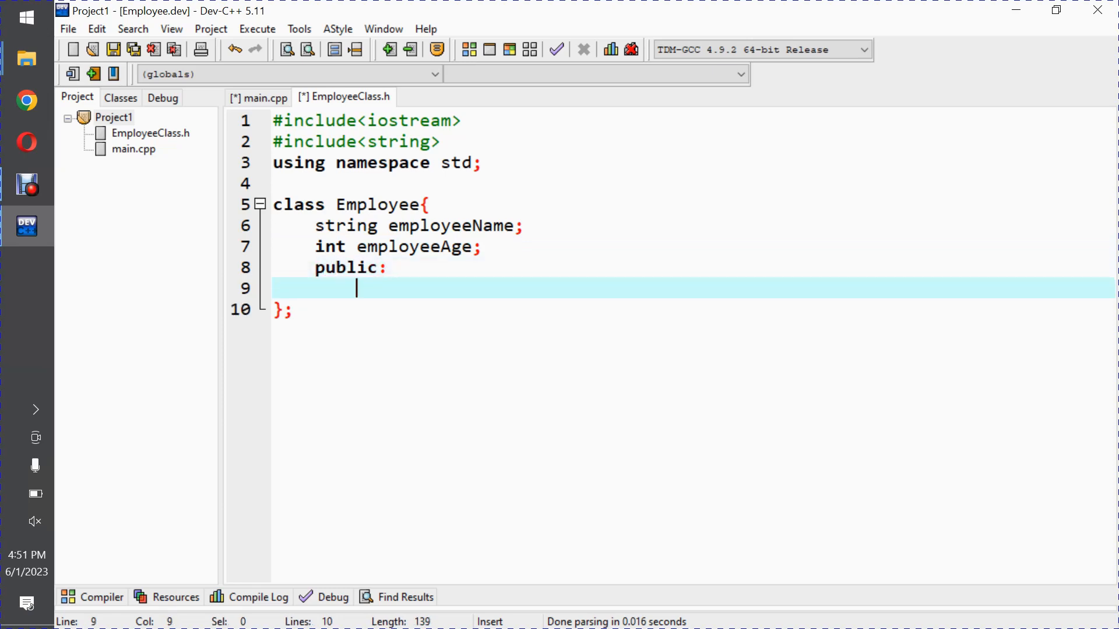
Indent the employeeName and employeeAge member lines one level further
key("Up")
key("Up")
key("Up")
key("shift+Down")
key("Tab")
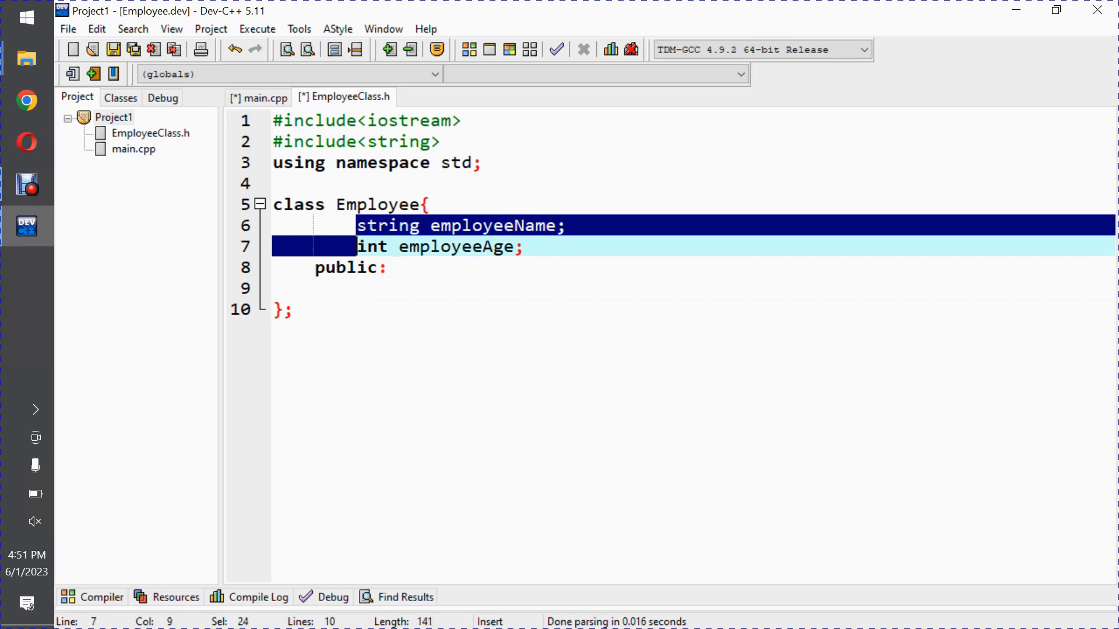
Declare void setEmployee(string, int); under public:, dropping the parameter names
key("Down")
key("Down")
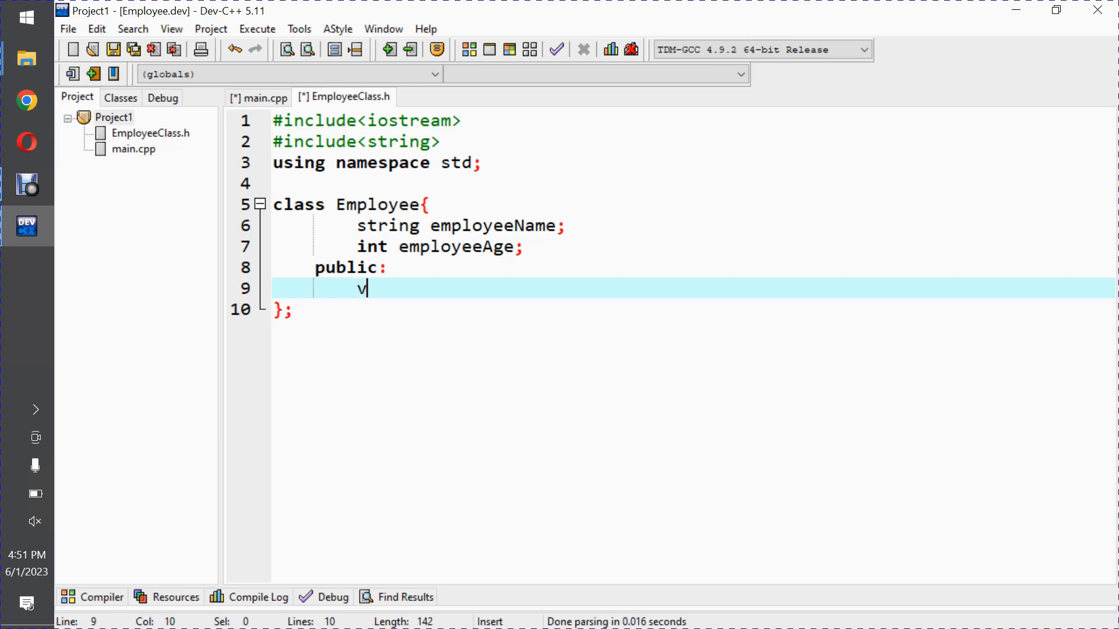
type("void ")
type("setEmploy")
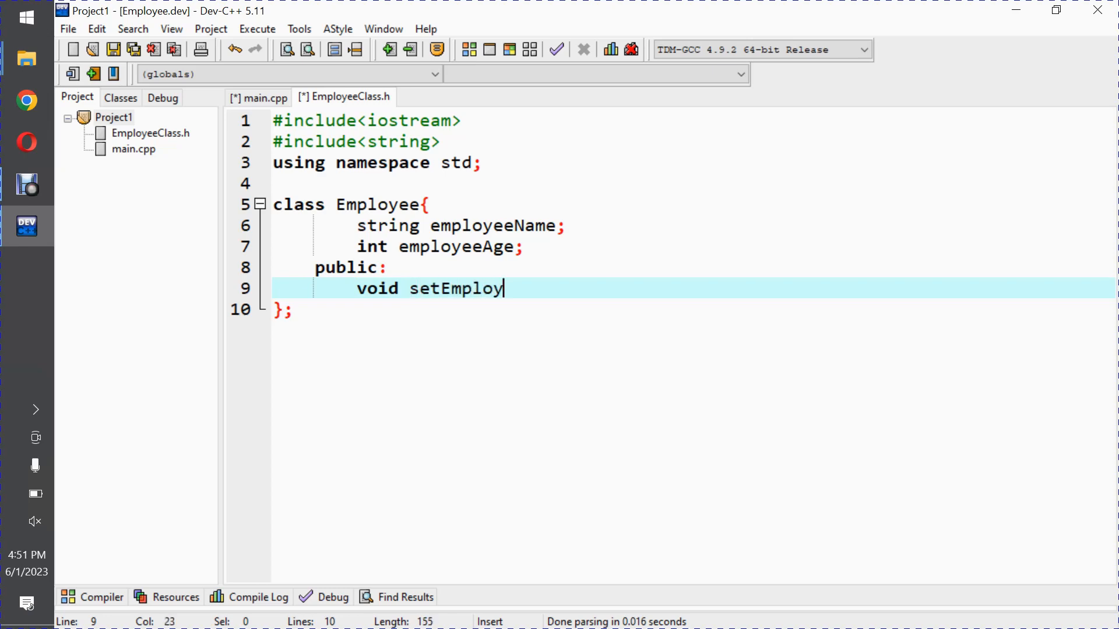
type("ee(")
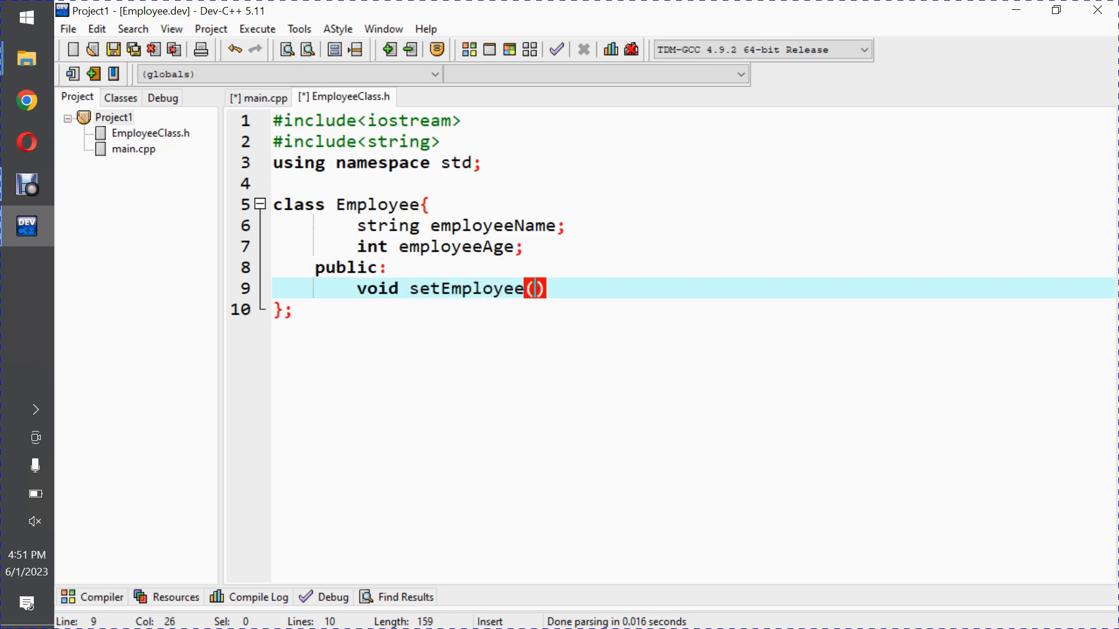
type("string")
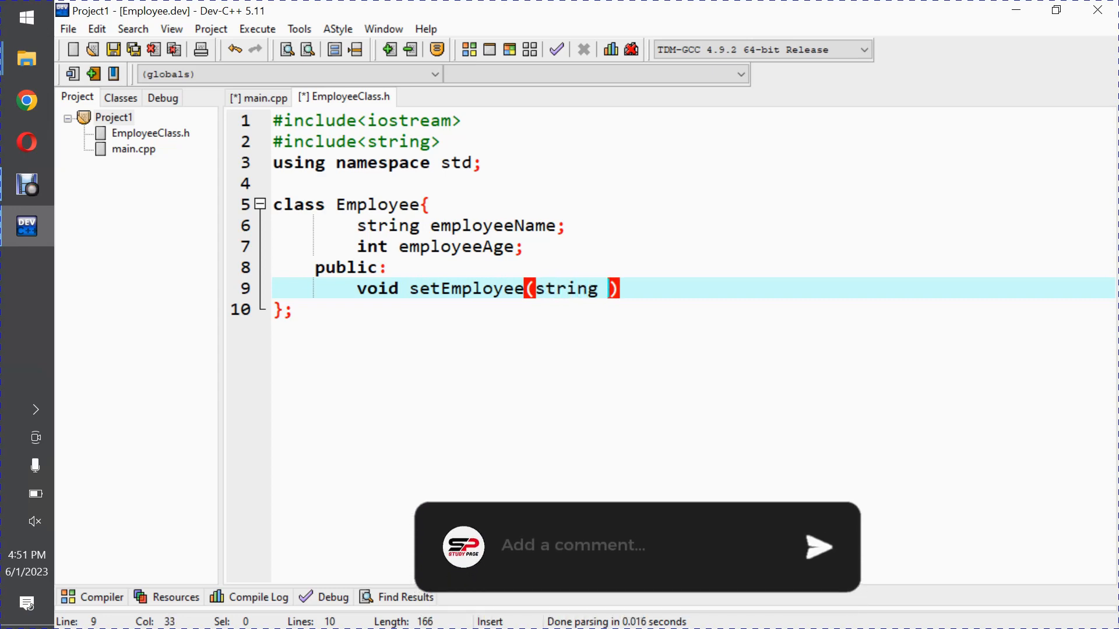
type(" name,")
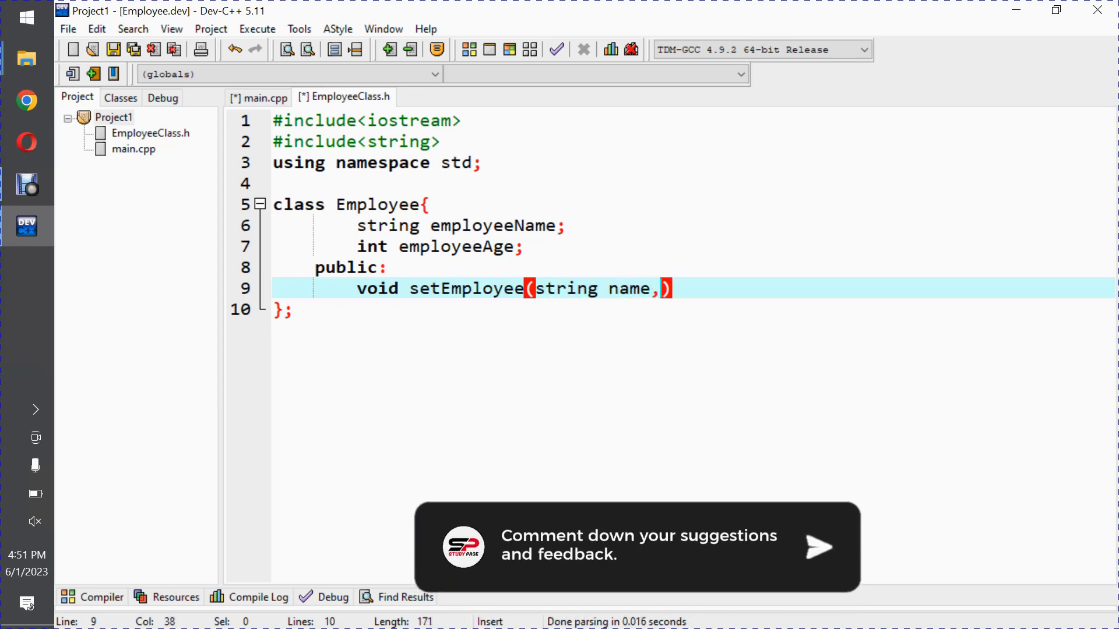
type(" int age")
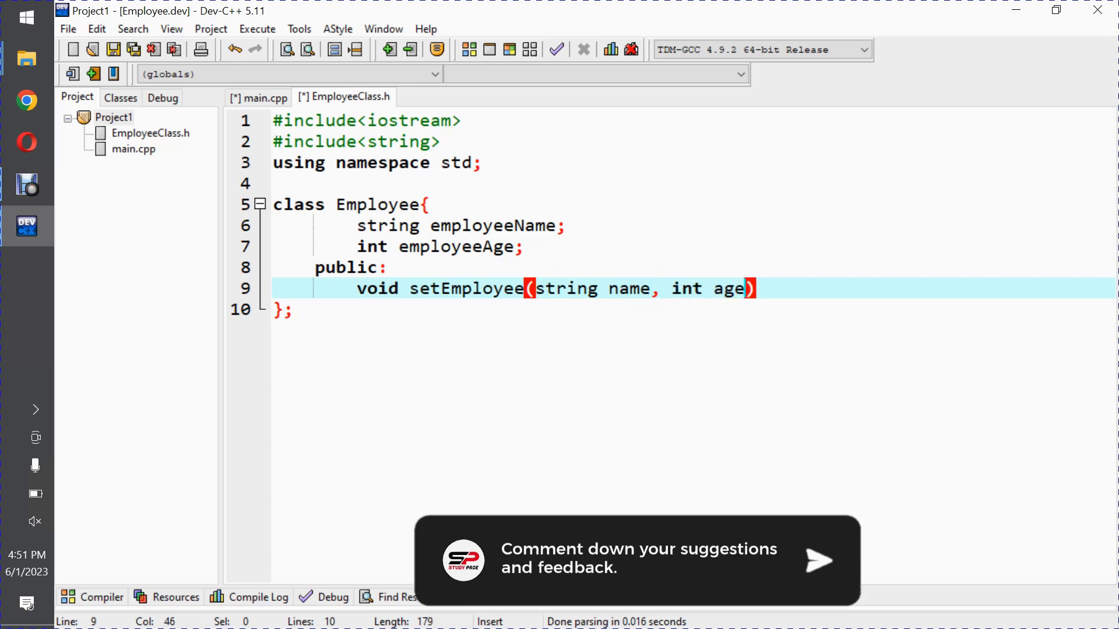
key("Right")
type(";")
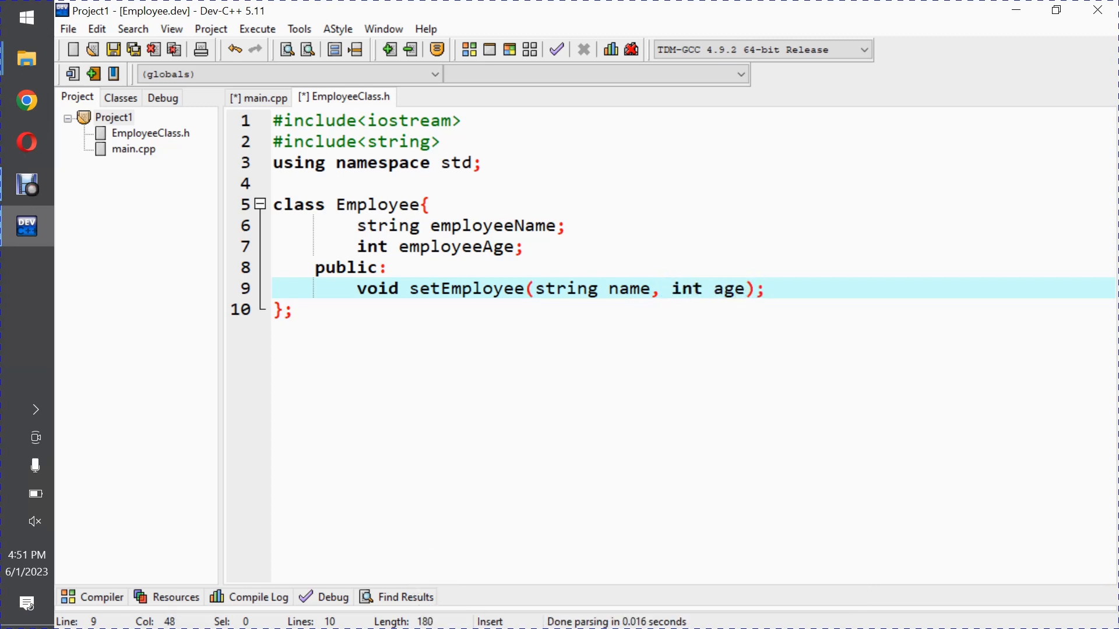
double_click(728, 289)
key("BackSpace")
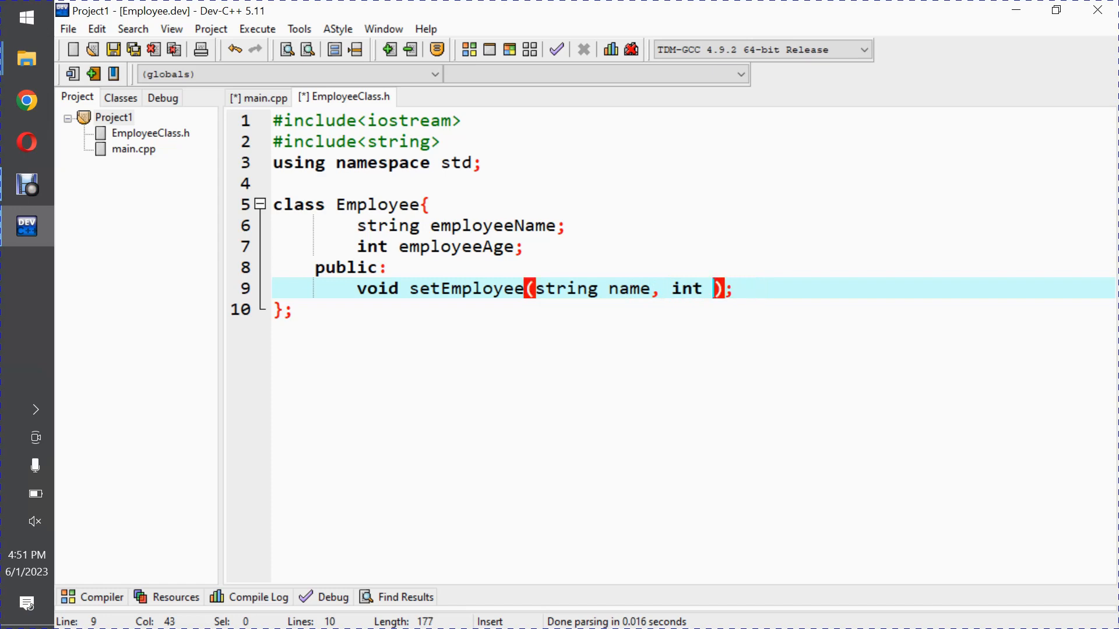
key("Left")
key("Left")
key("Left")
key("Left")
key("Left")
key("Left")
key("BackSpace")
key("BackSpace")
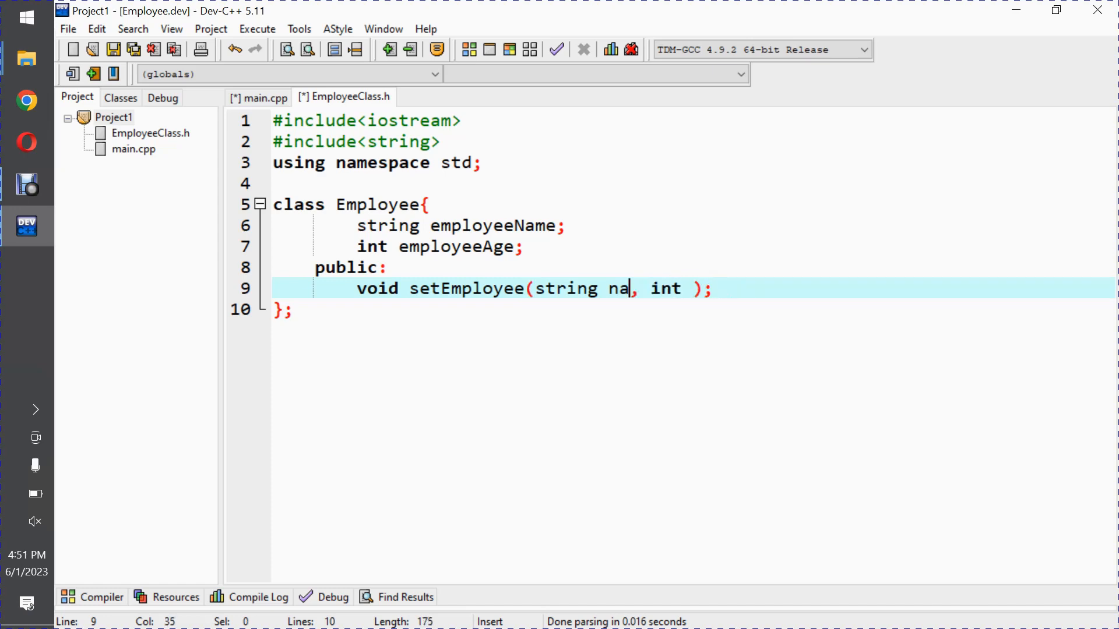
key("BackSpace")
key("BackSpace")
key("BackSpace")
key("Right")
key("Right")
key("Right")
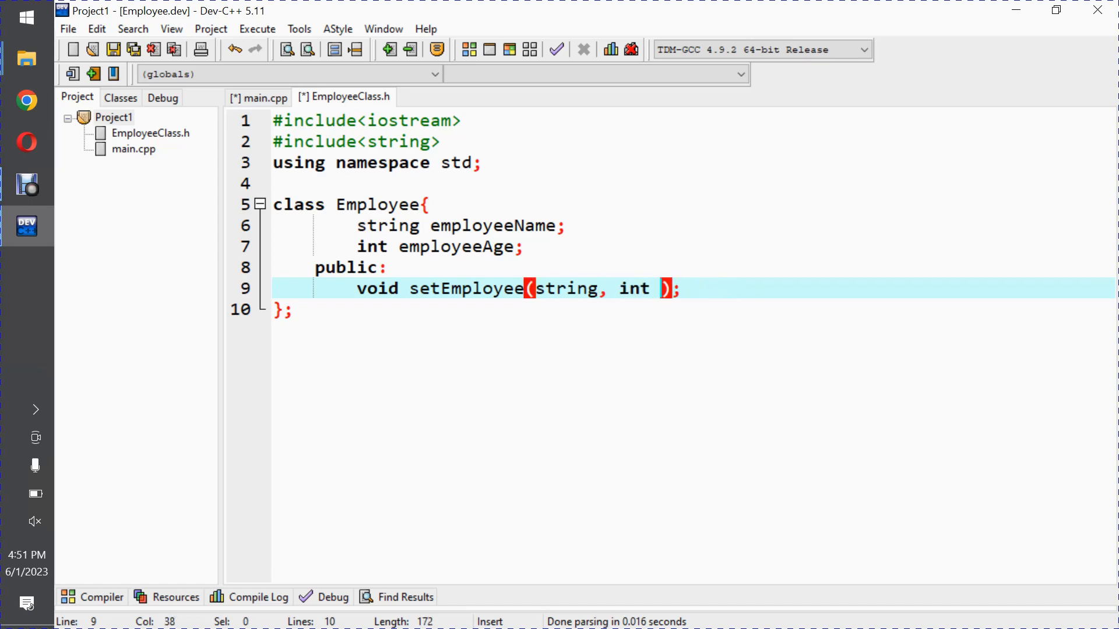
key("BackSpace")
Declare string getName(); and int getAge(); and save EmployeeClass.h
key("End")
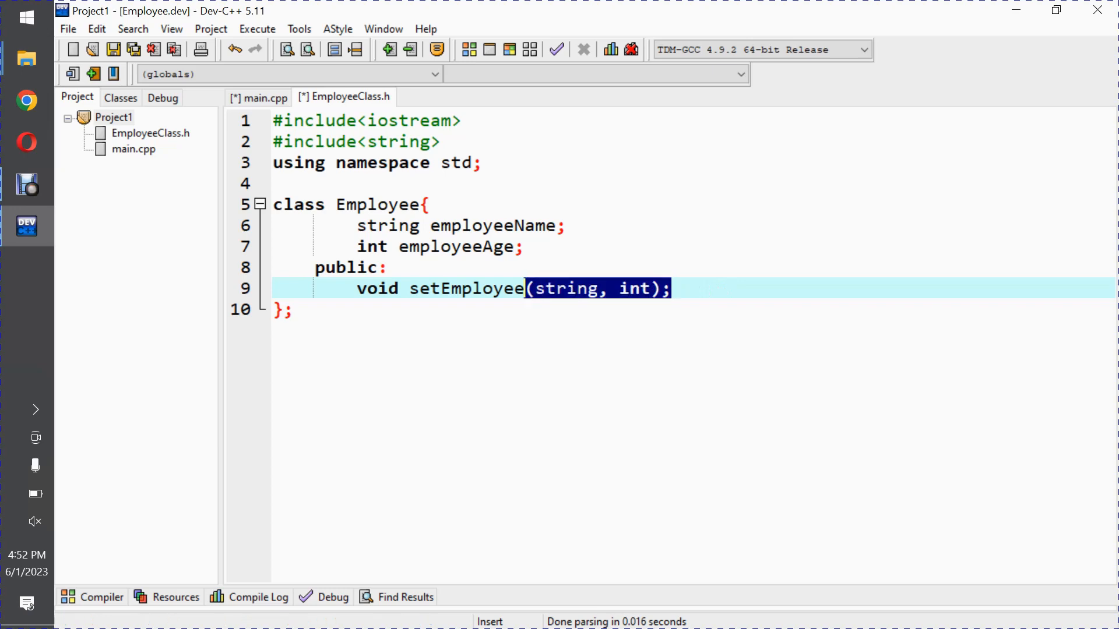
key("shift+Home")
key("ctrl+c")
key("End")
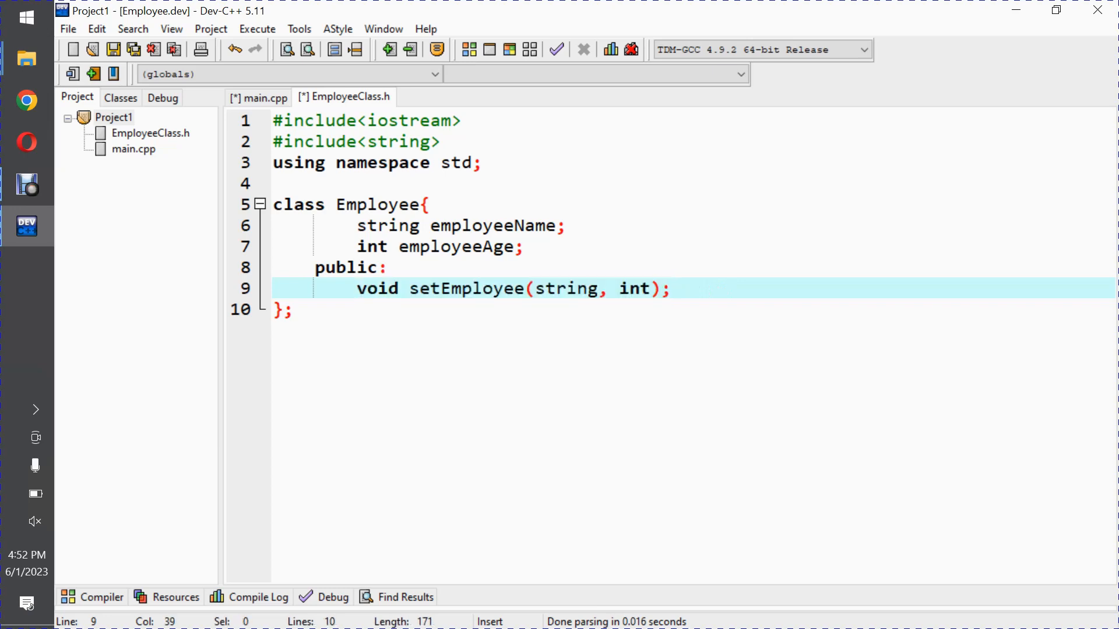
key("Return")
type("void")
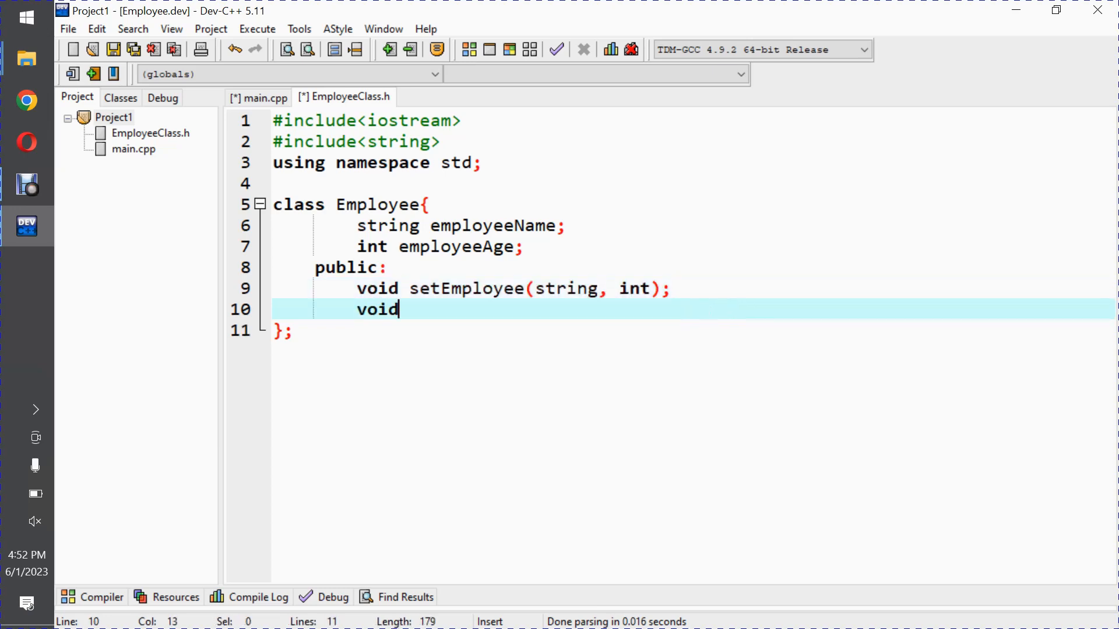
key("BackSpace")
key("BackSpace")
key("BackSpace")
key("BackSpace")
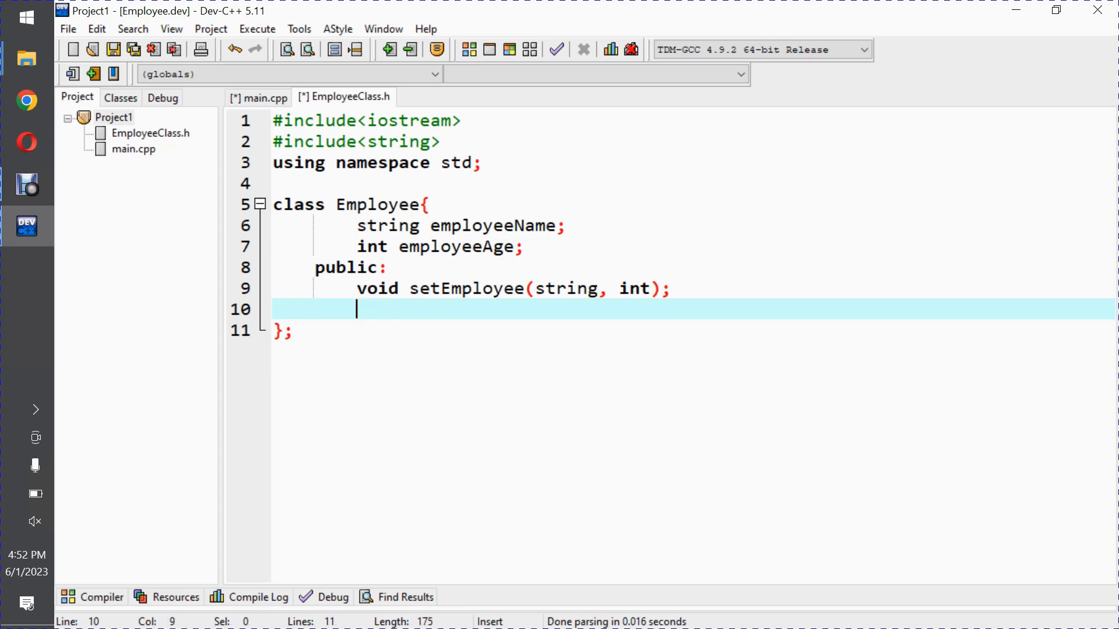
type("string ")
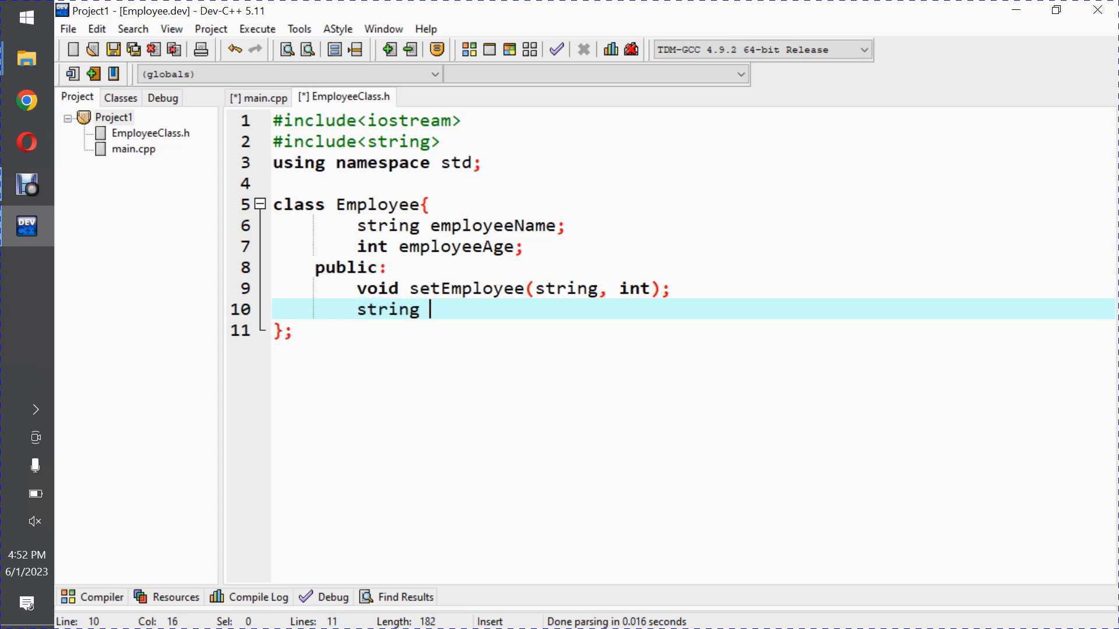
type("getr")
key("BackSpace")
type("Name()")
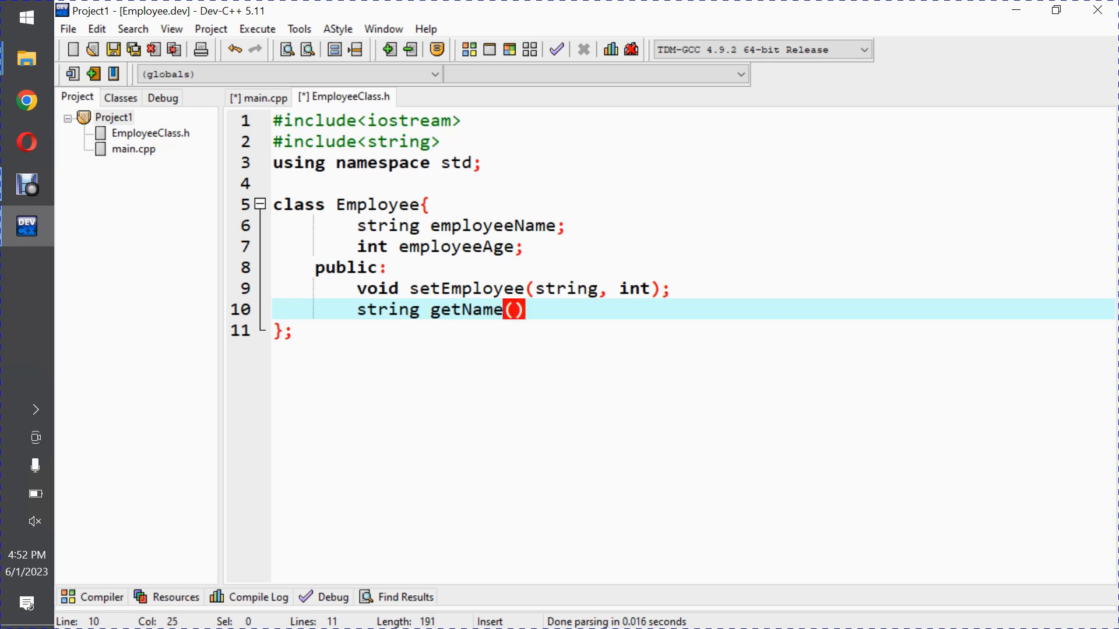
type(";")
key("Return")
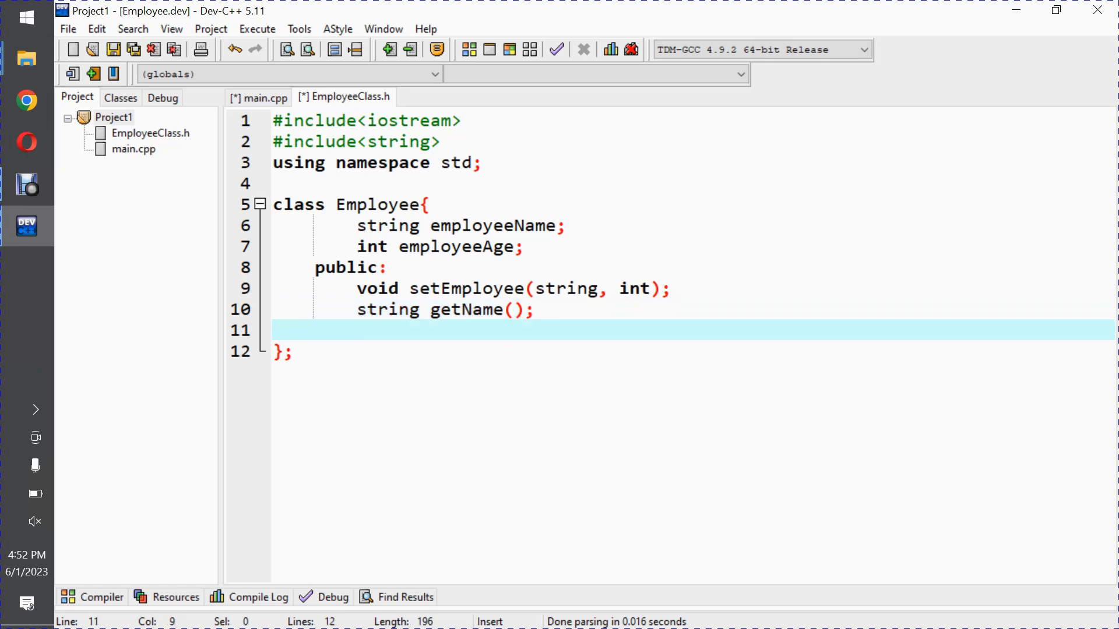
type("int ")
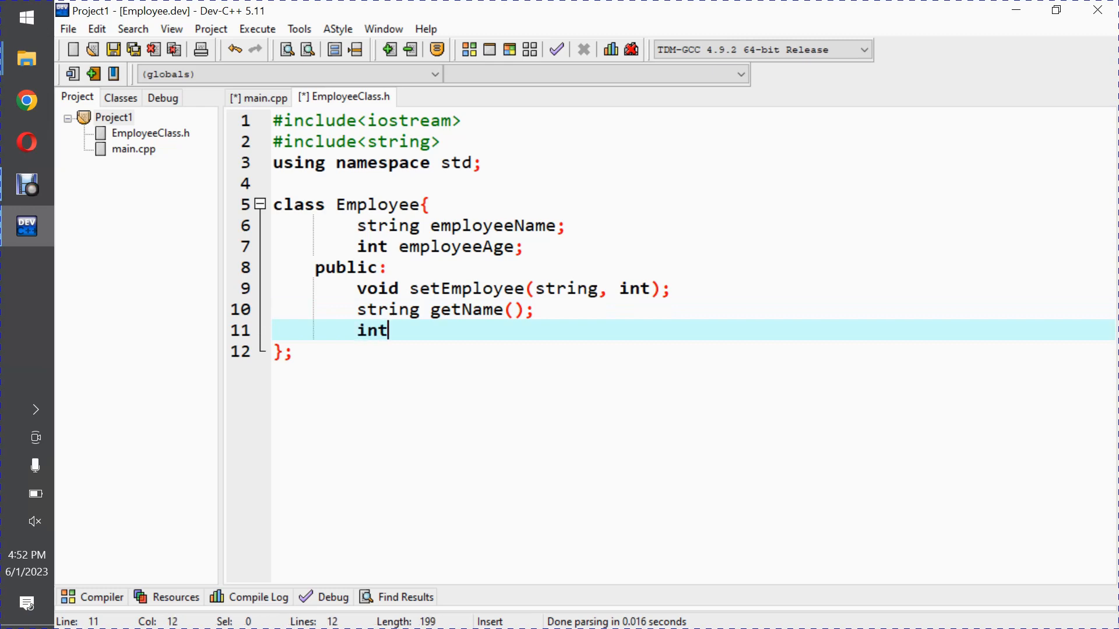
type("getAge")
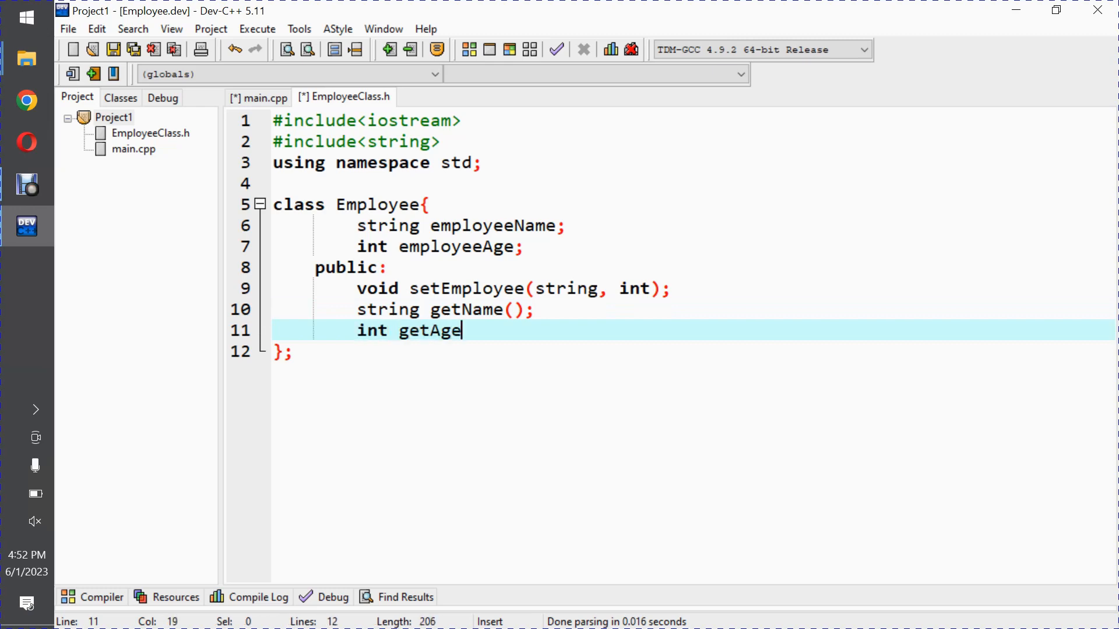
type("();")
key("ctrl+s")
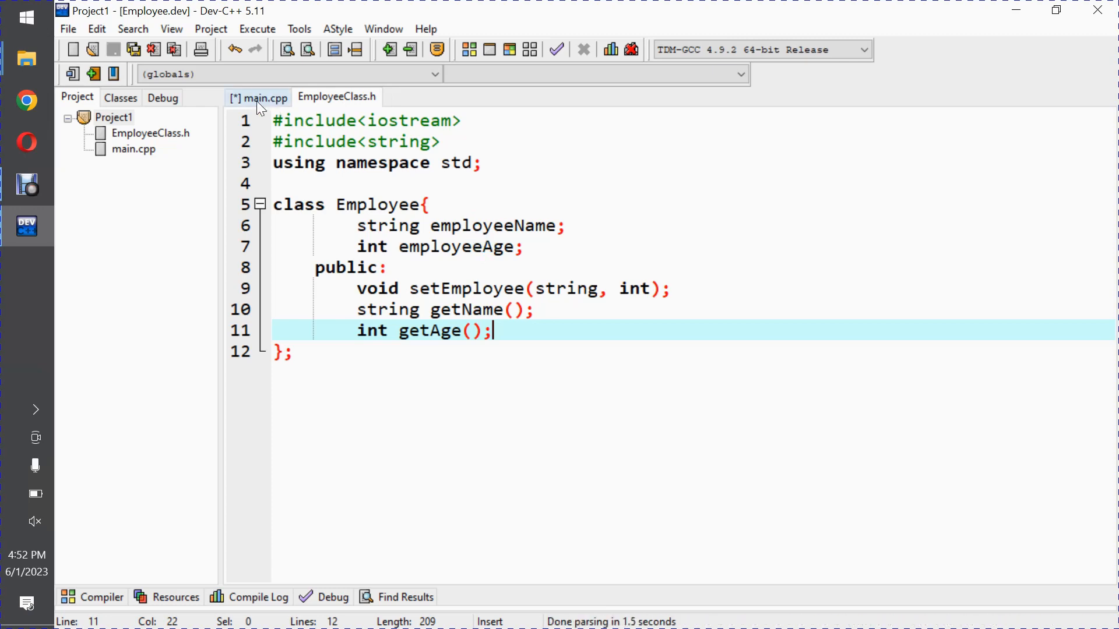
right_click(114, 117)
left_click(148, 124)
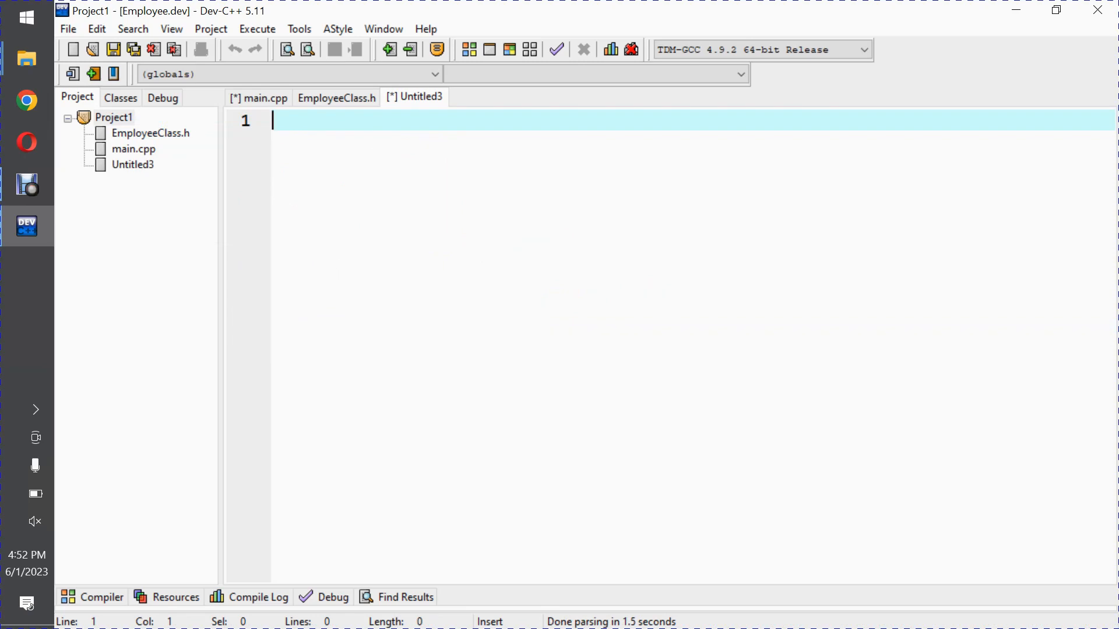
left_click(337, 97)
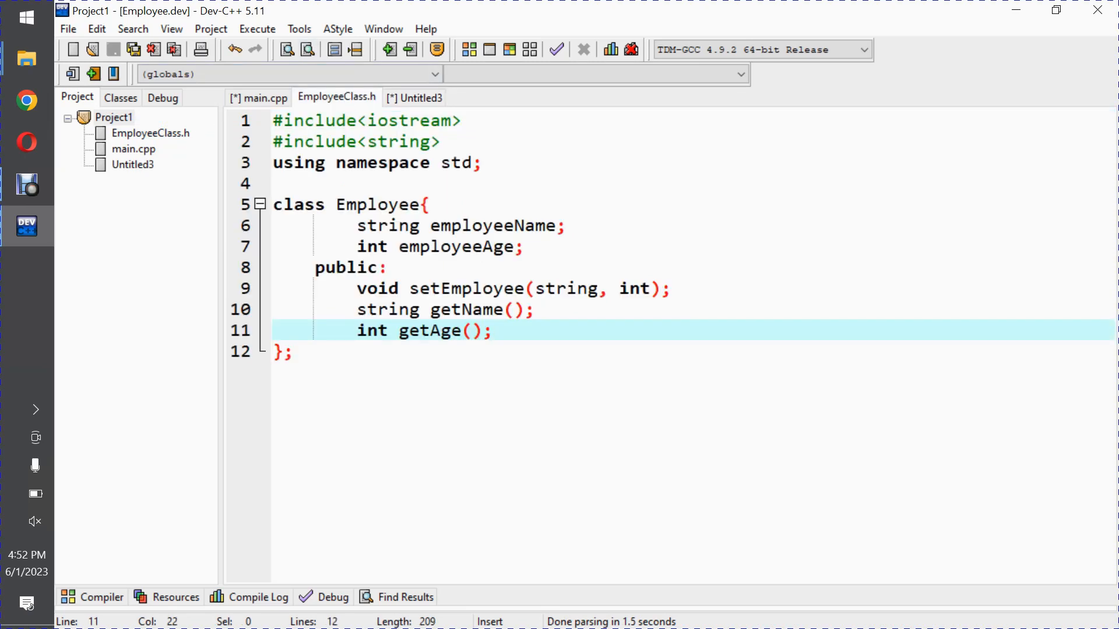
left_click(418, 99)
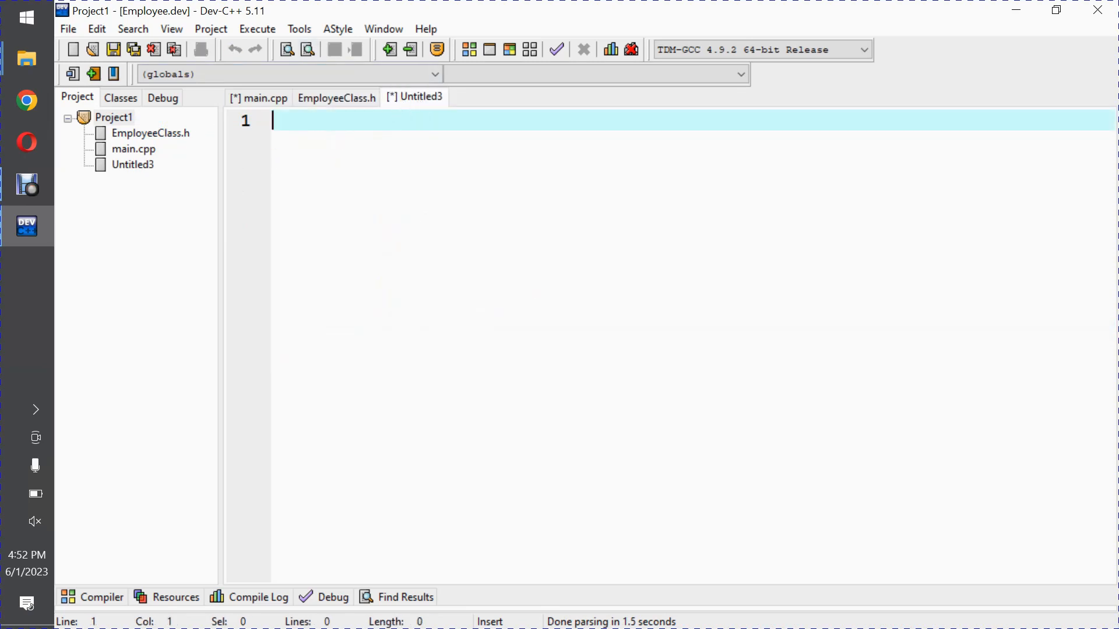
left_click(349, 98)
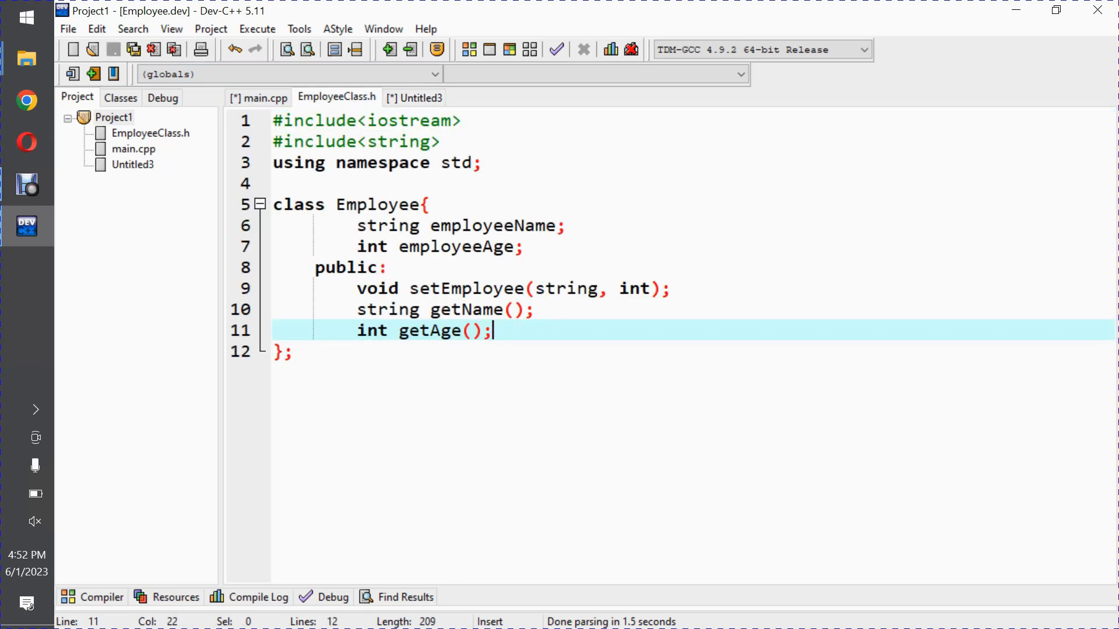
left_click(416, 96)
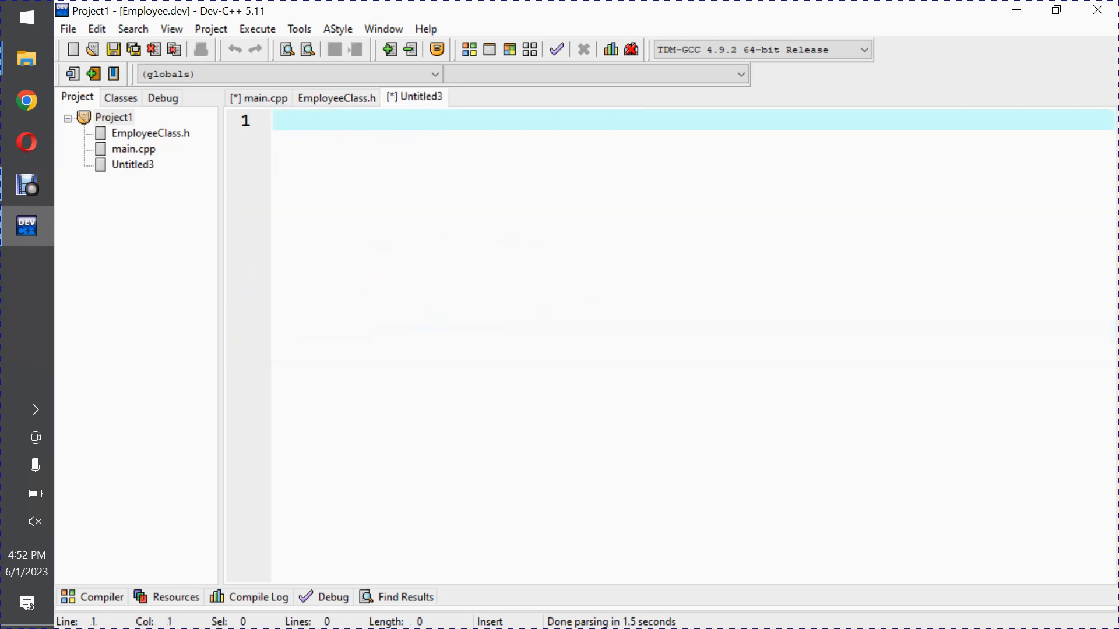
type("#includ")
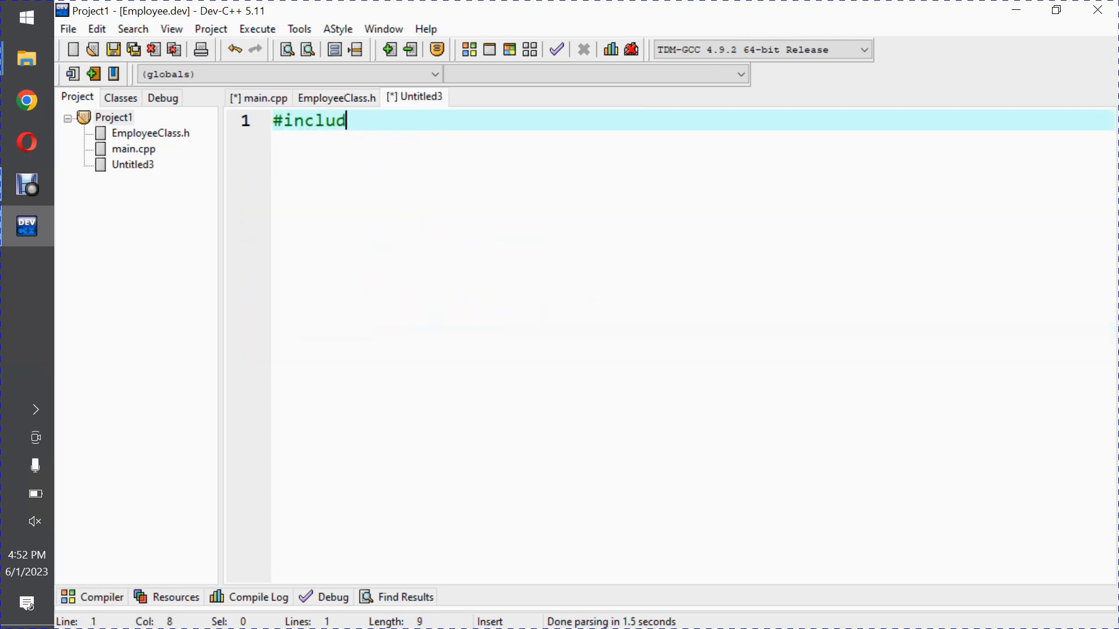
Write #include "EmployeeClass.h" at the top of the new untitled file
key("BackSpace")
key("BackSpace")
key("BackSpace")
type("lude")
type("\"\"")
key("BackSpace")
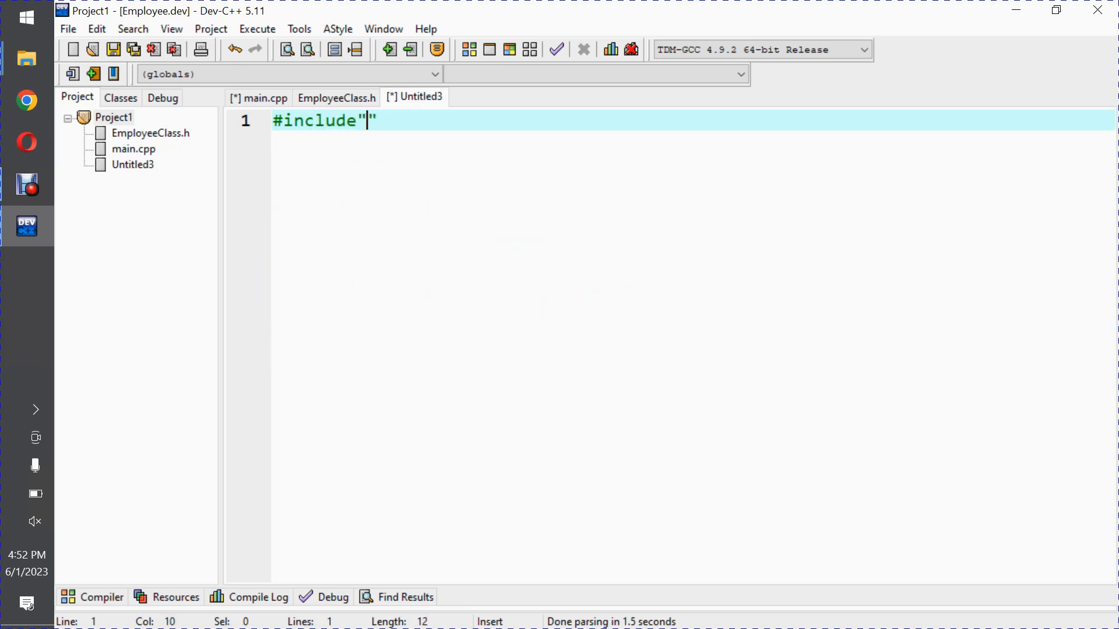
type("Emp")
type("loyeeCLass")
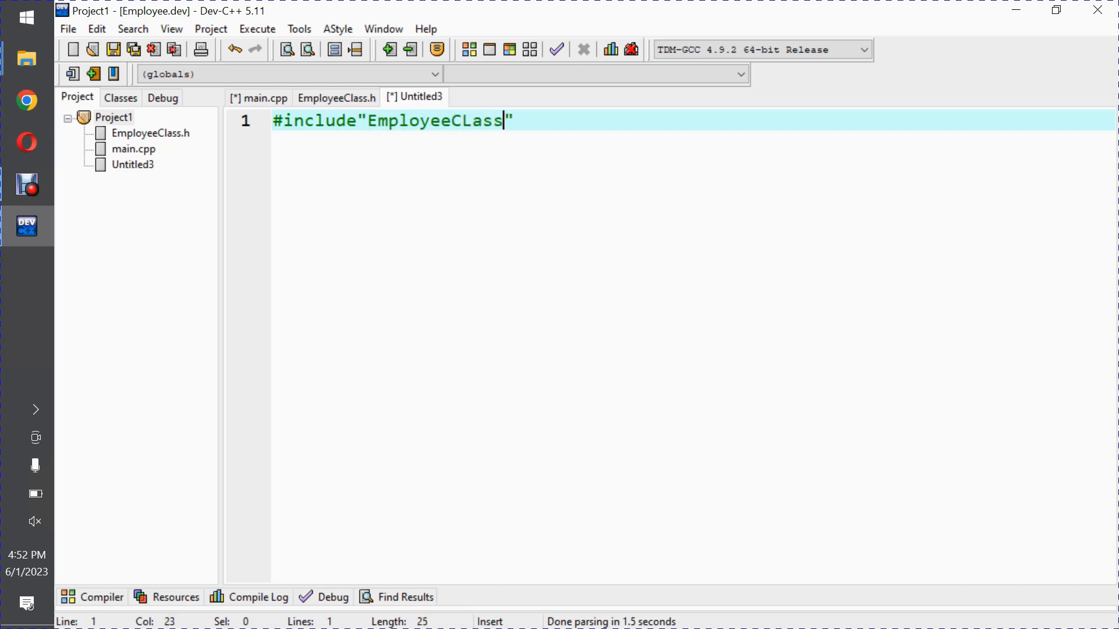
key("BackSpace")
key("BackSpace")
key("BackSpace")
key("BackSpace")
type("las")
type("s.h")
key("Right")
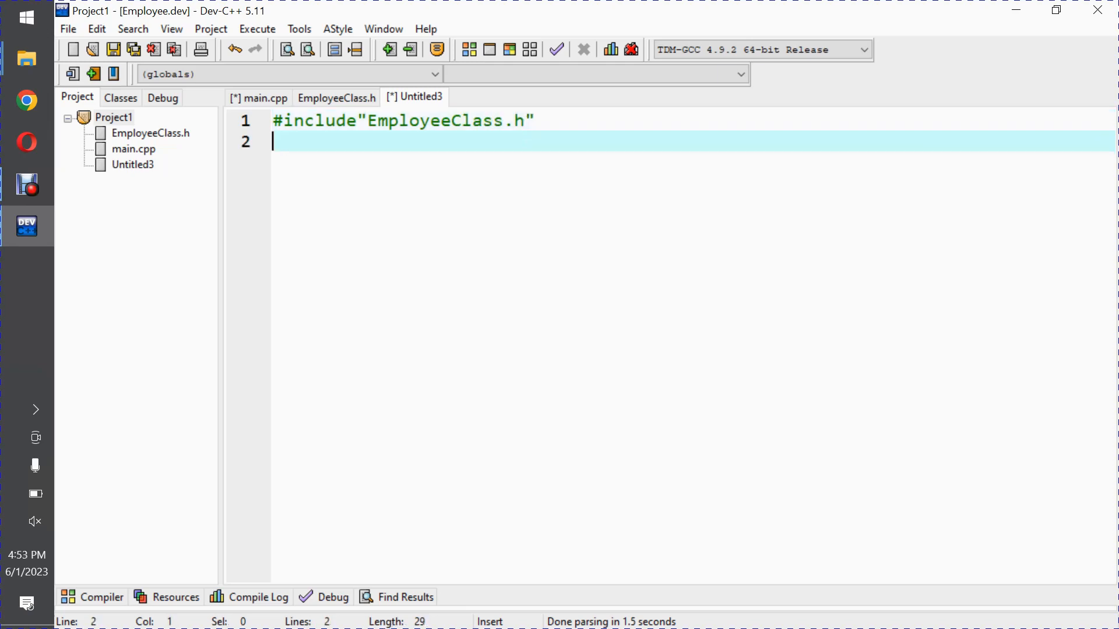
Leave blank lines below the include and return to the EmployeeClass.h header
key("Up")
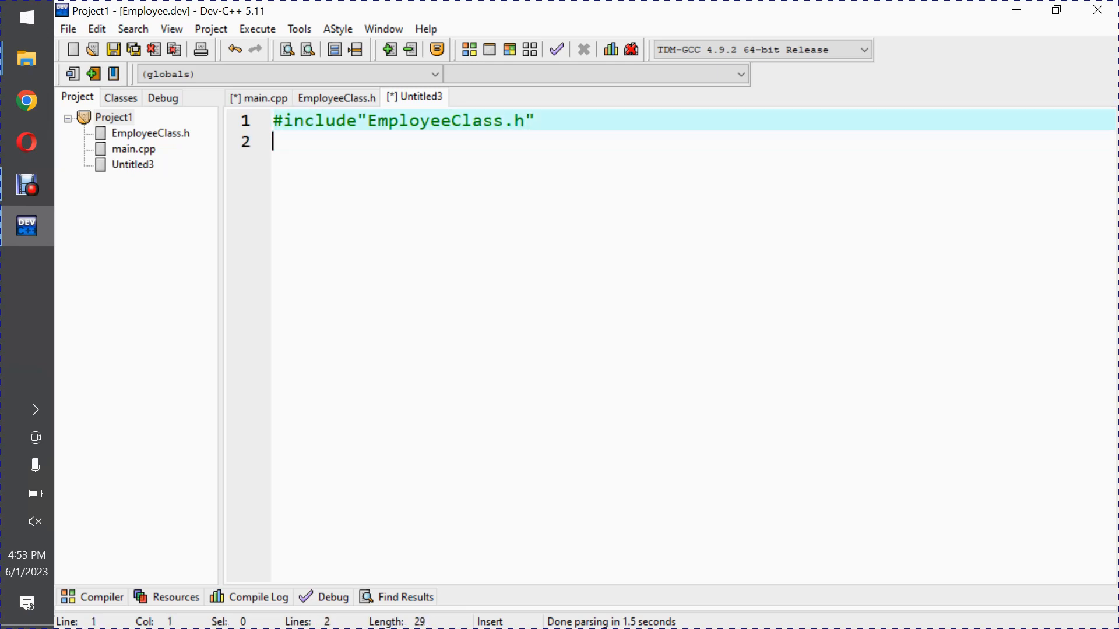
key("Down")
key("Return")
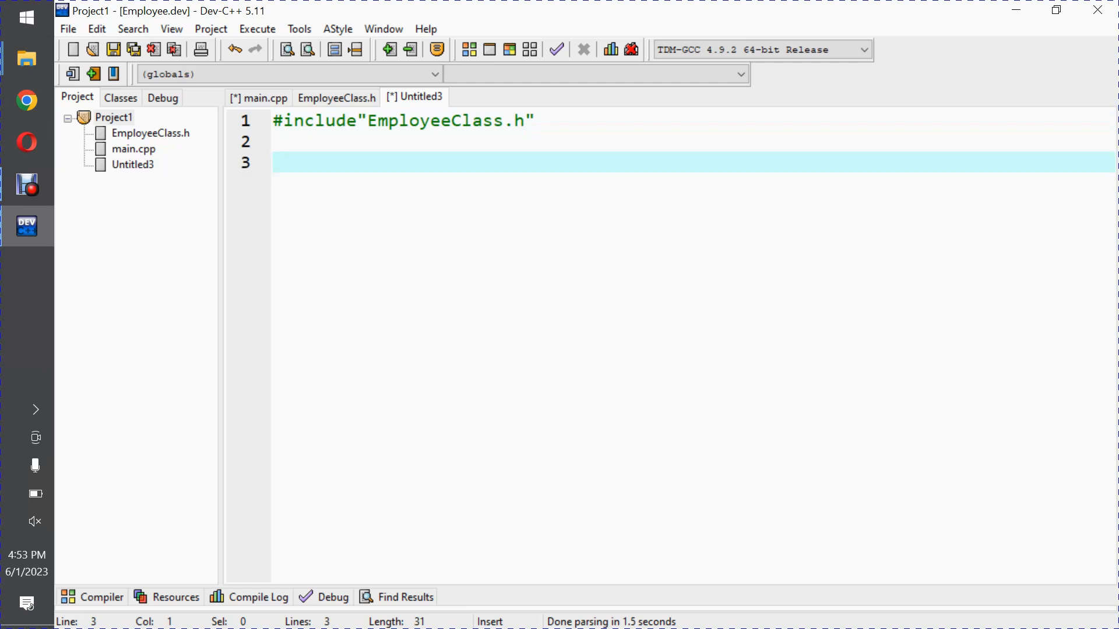
left_click(337, 97)
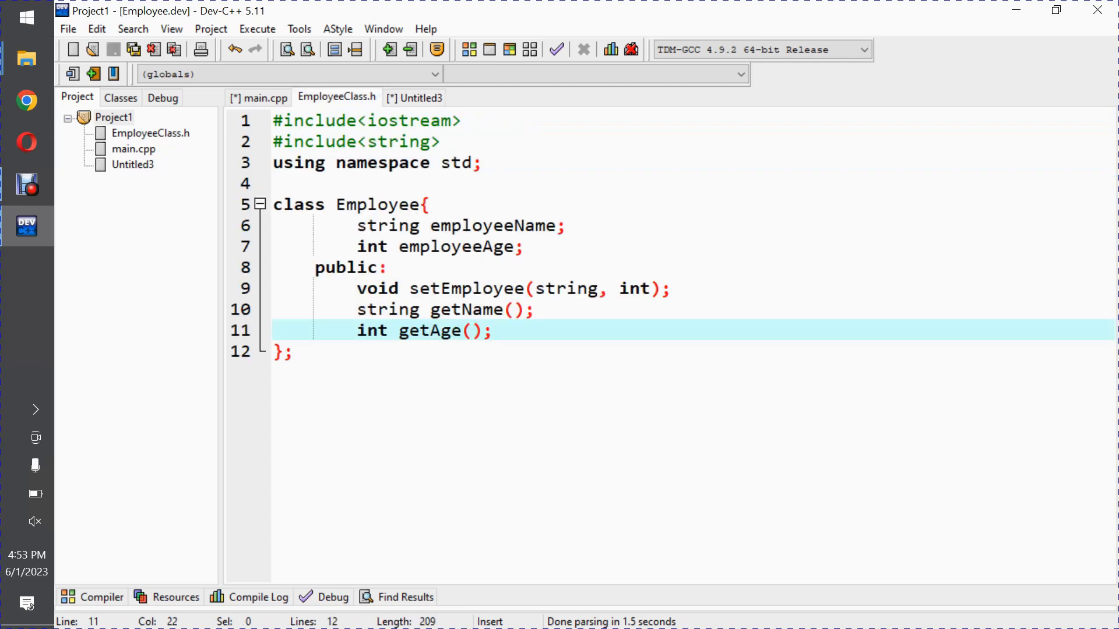
Copy the setEmployee, getName and getAge declarations from the header into the untitled file
left_click(358, 289)
left_click_drag(357, 289, 493, 331)
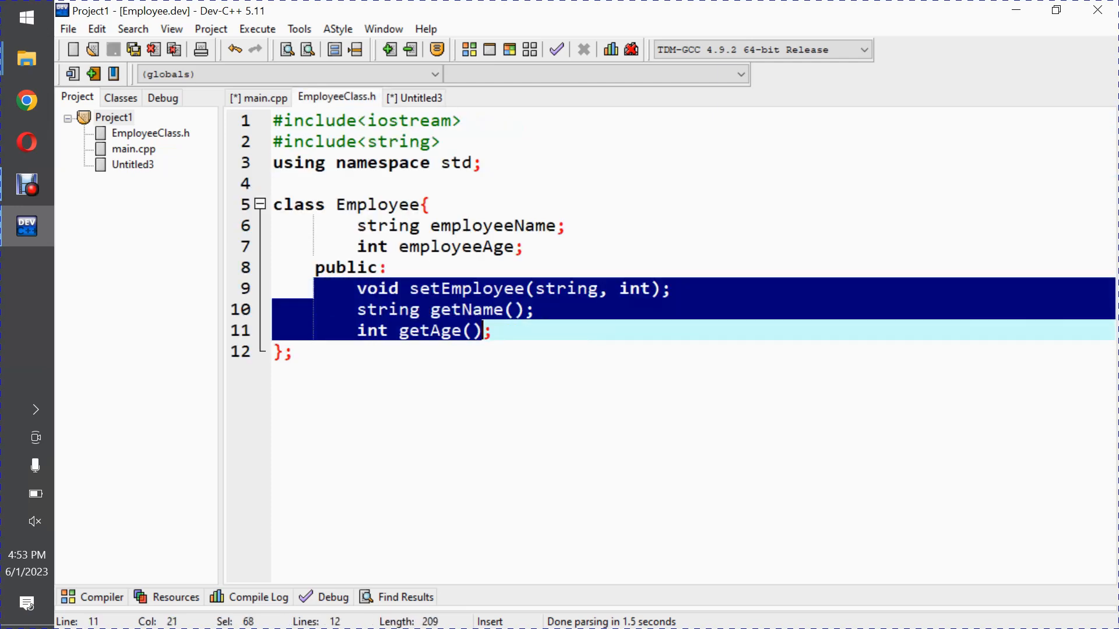
key("ctrl+c")
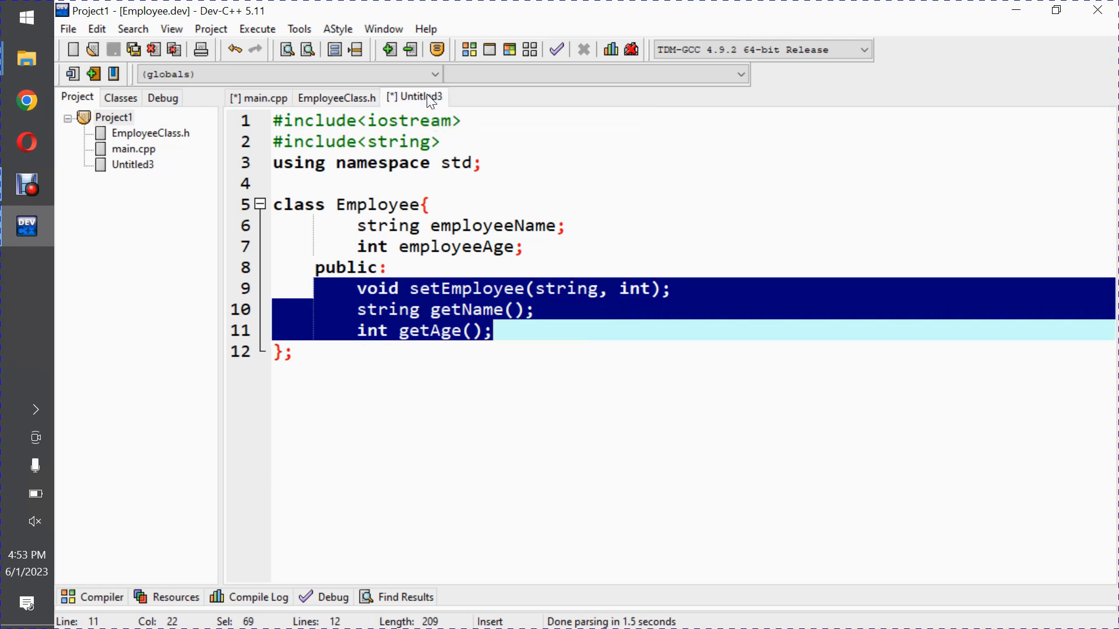
left_click(420, 97)
key("ctrl+v")
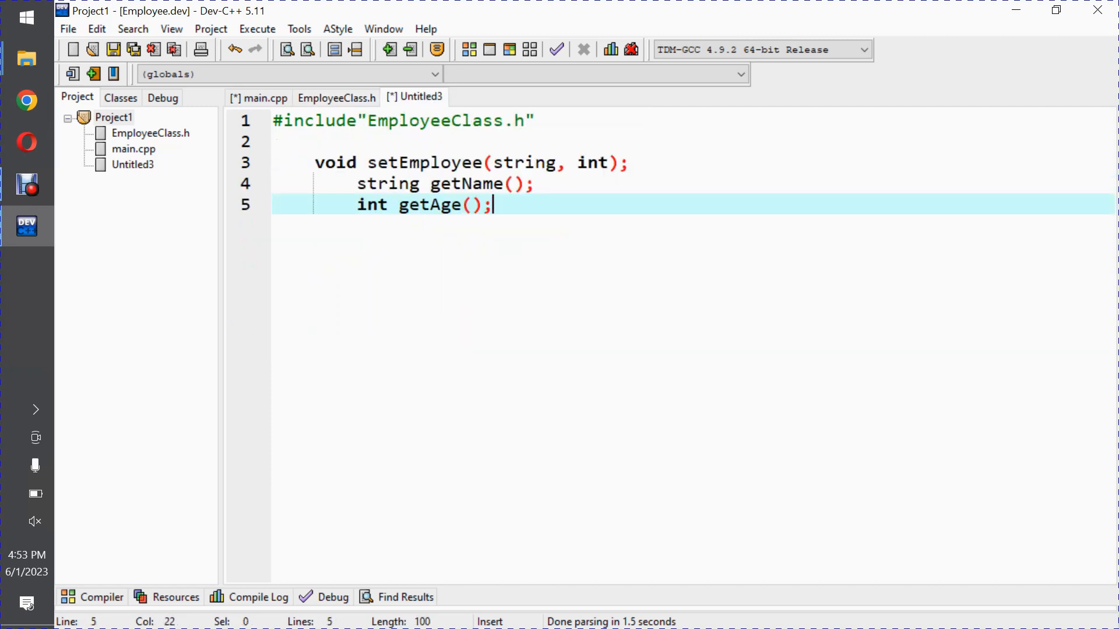
Prefix setEmployee, getName and getAge with the Employee :: qualifier
left_click(357, 163)
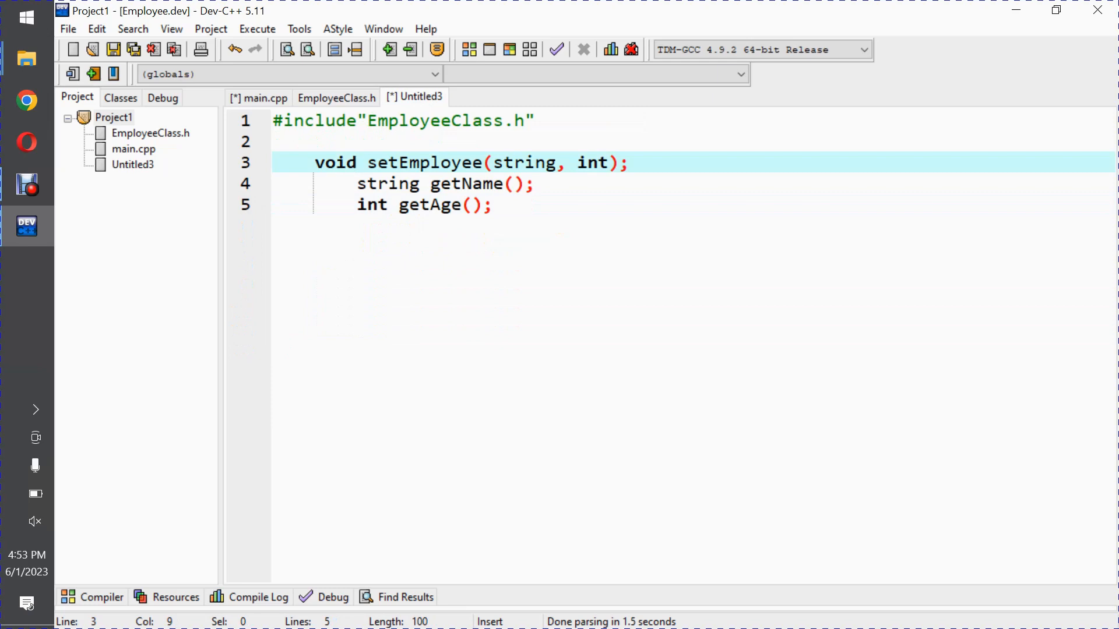
type("Empl")
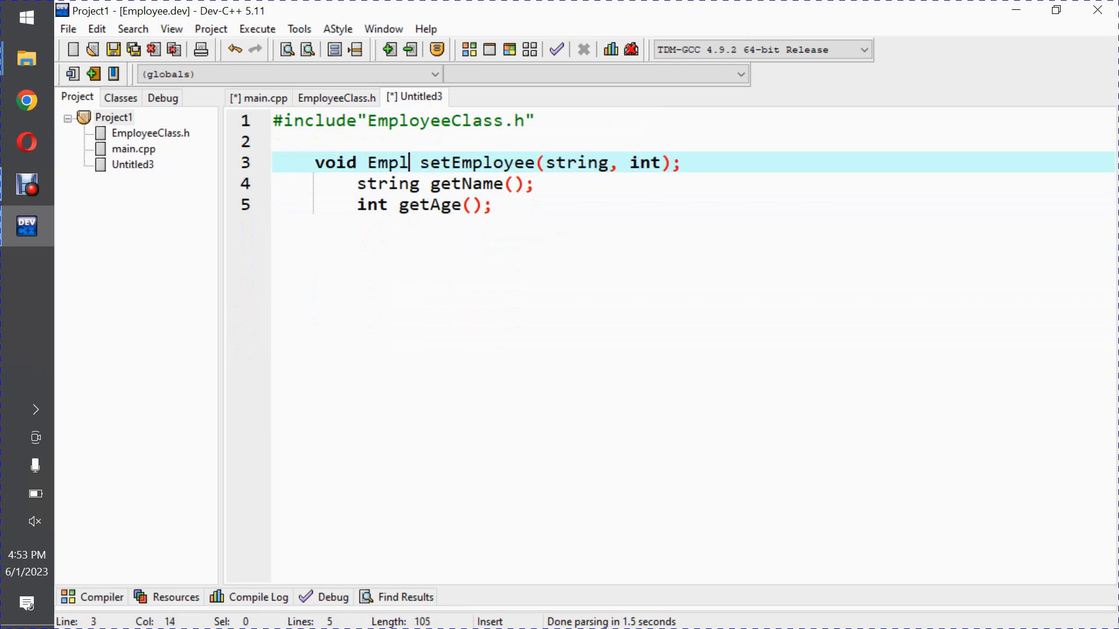
type("oyee")
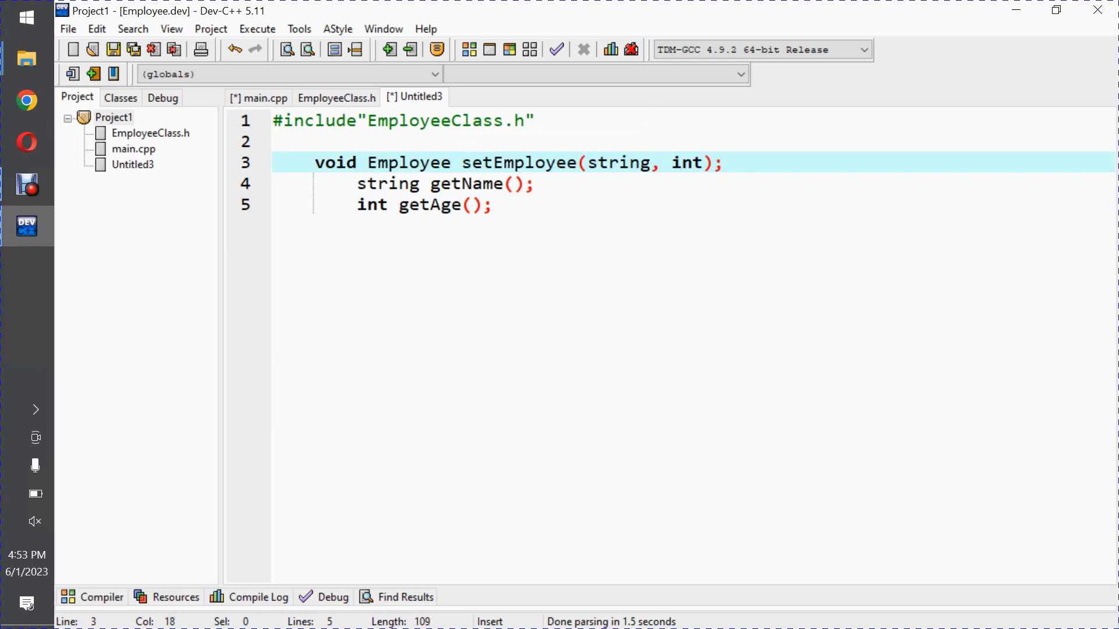
type(" ::")
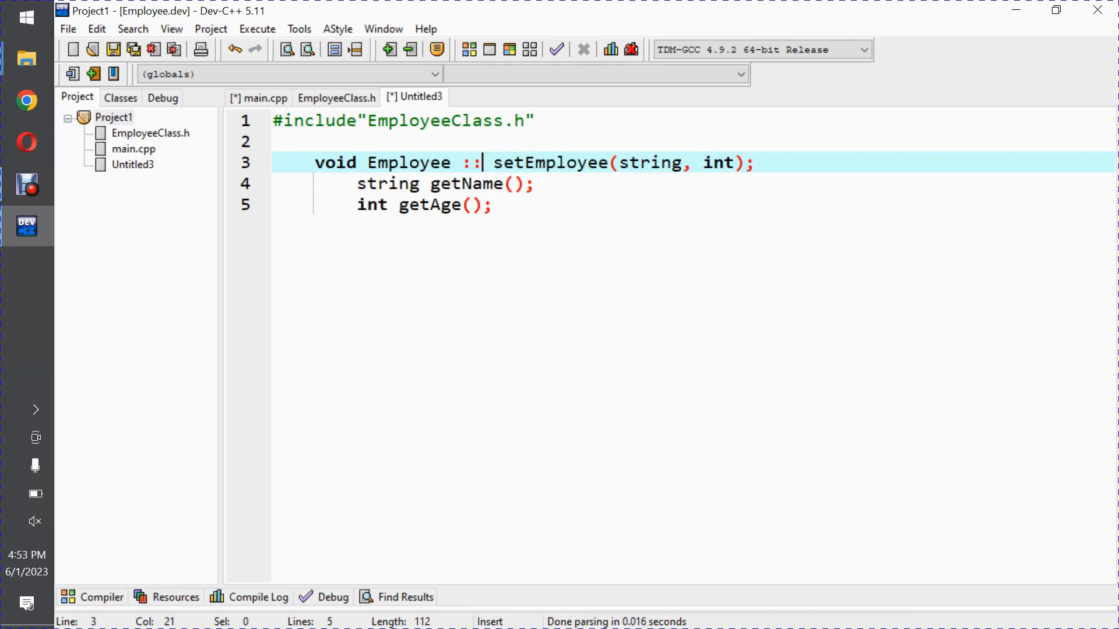
key("shift+Home")
key("shift+ctrl+Right")
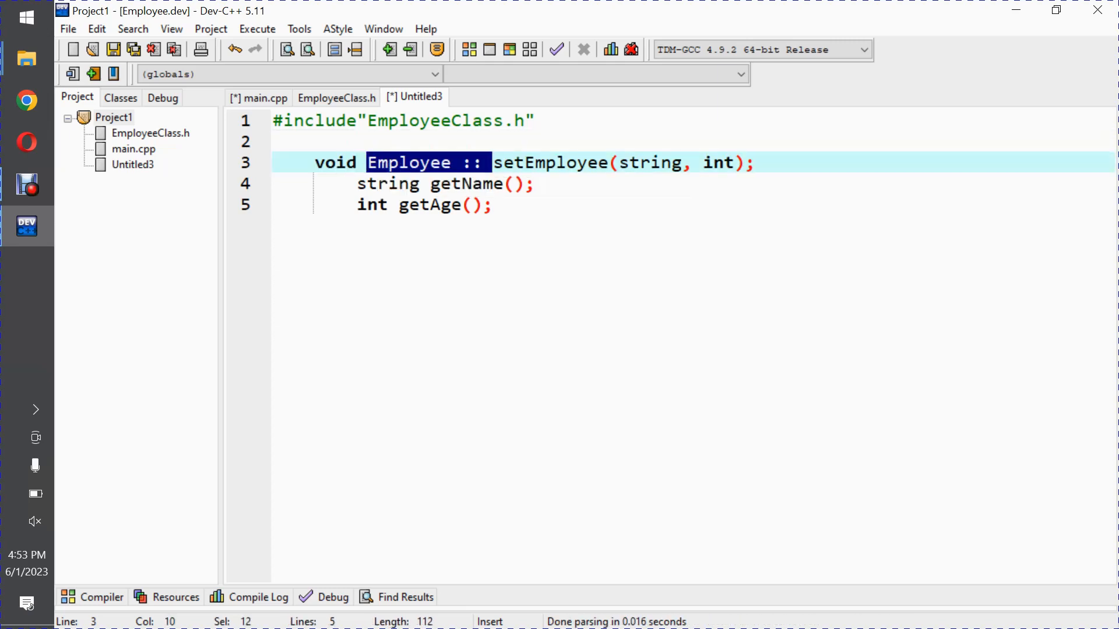
key("ctrl+c")
left_click(429, 204)
left_click(430, 184)
key("ctrl+v")
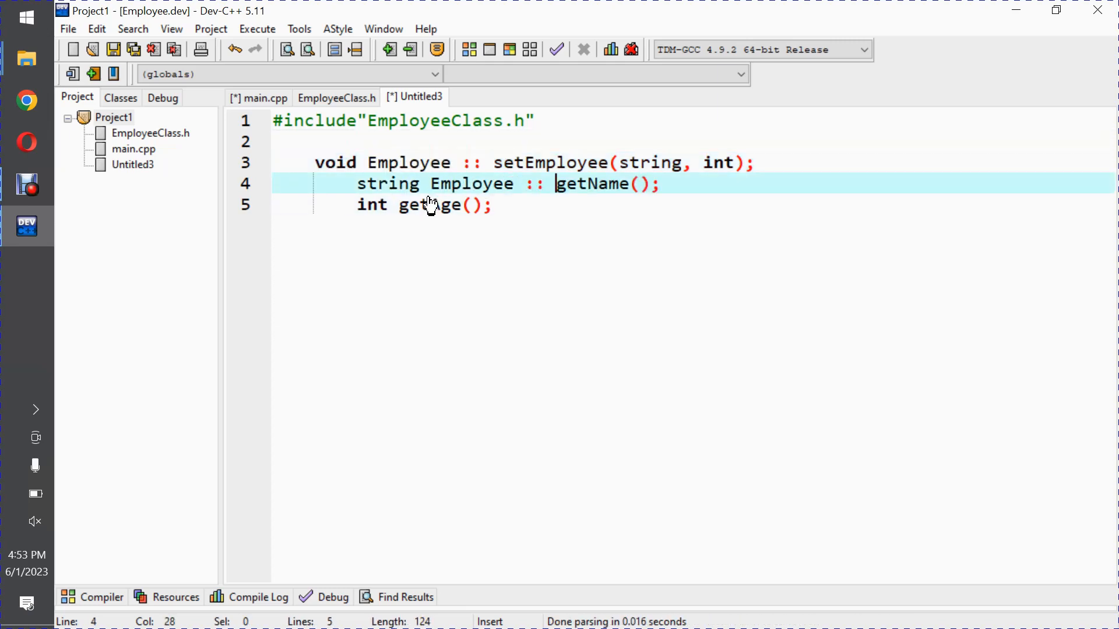
left_click(400, 205)
key("ctrl+v")
Unindent the getName and getAge lines to align with setEmployee
key("Up")
key("Home")
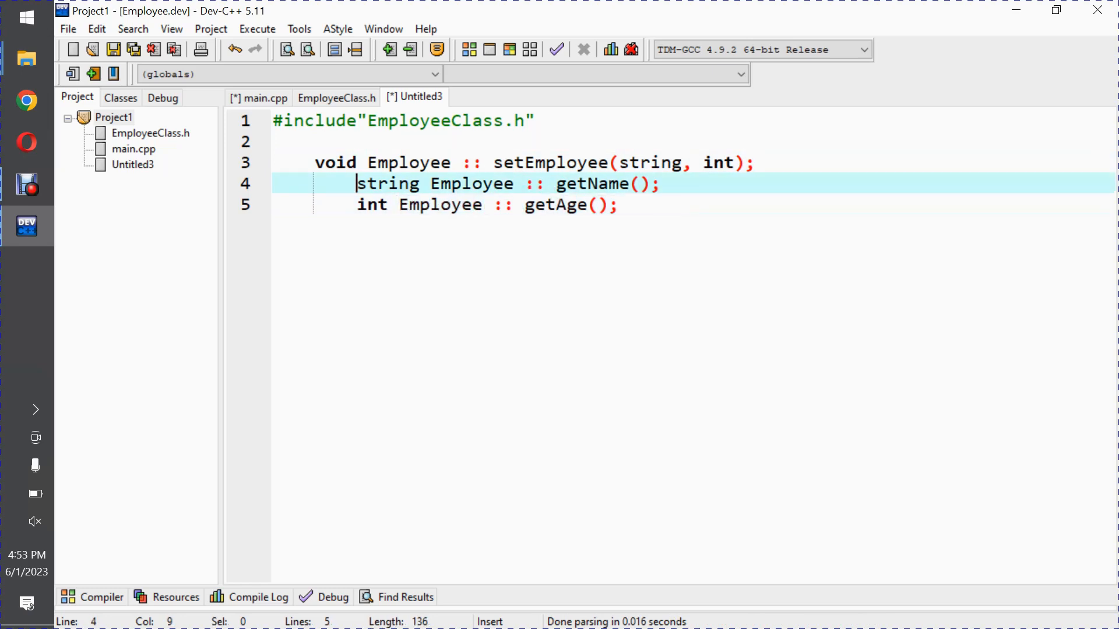
key("BackSpace")
key("Down")
key("BackSpace")
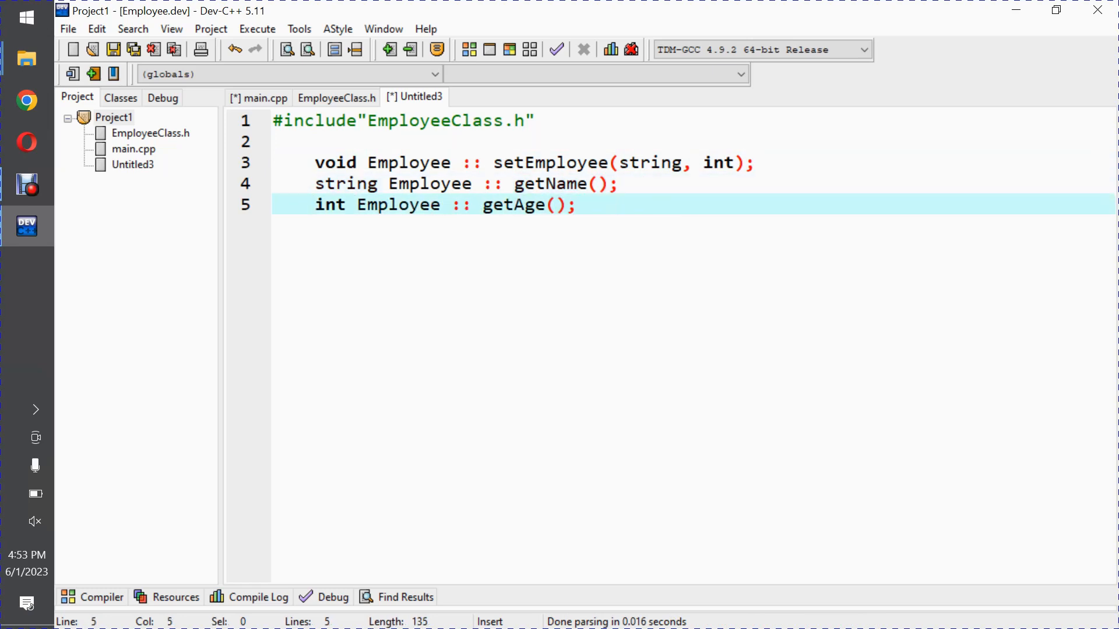
key("BackSpace")
double_click(549, 162)
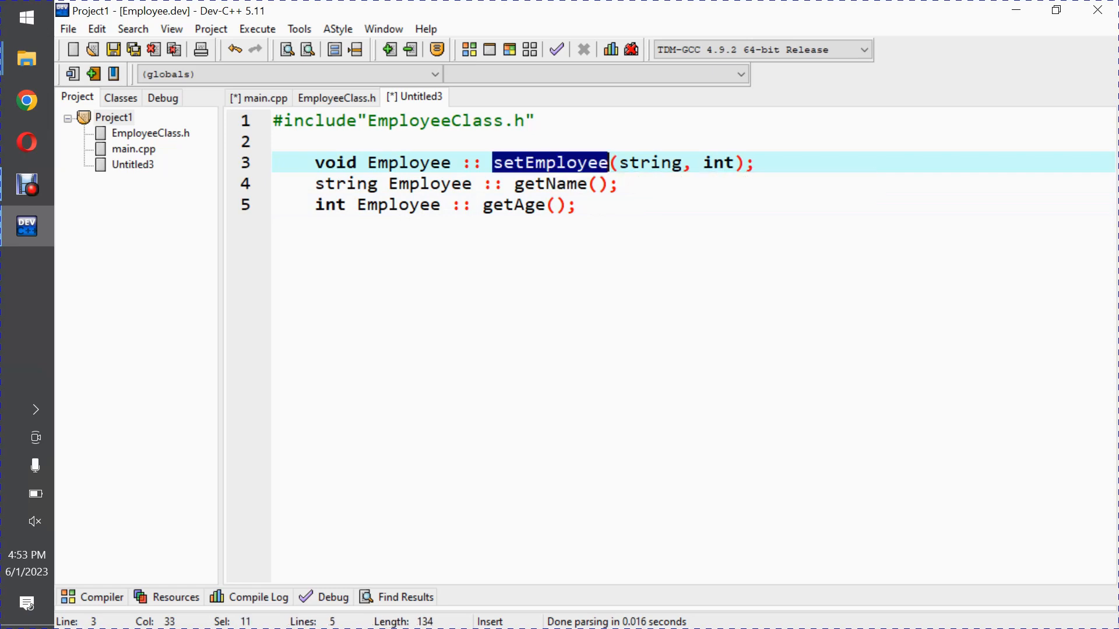
Replace the trailing semicolons of the three definitions with empty function bodies
double_click(408, 162)
key("End")
key("BackSpace")
type("{")
key("Return")
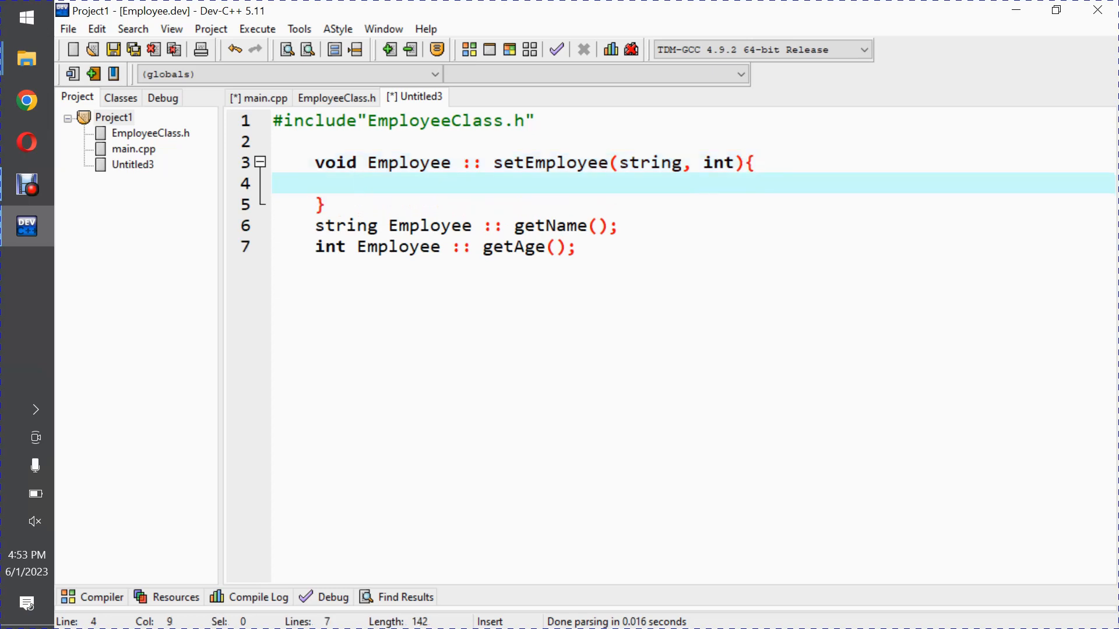
left_click(617, 225)
key("BackSpace")
type("{")
key("Return")
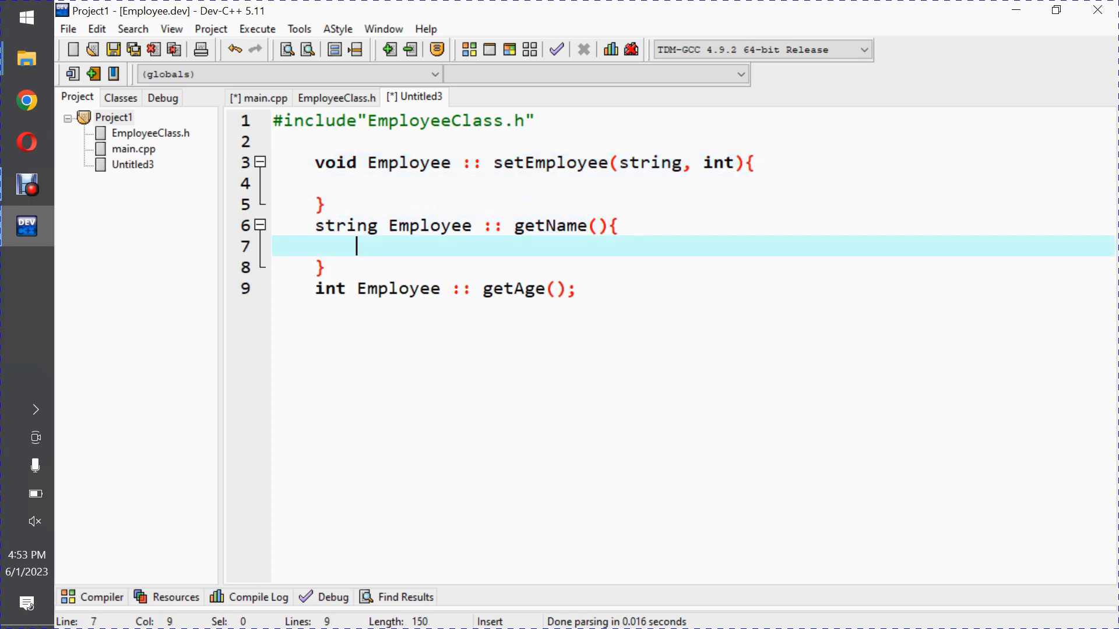
left_click(578, 288)
key("BackSpace")
type("{")
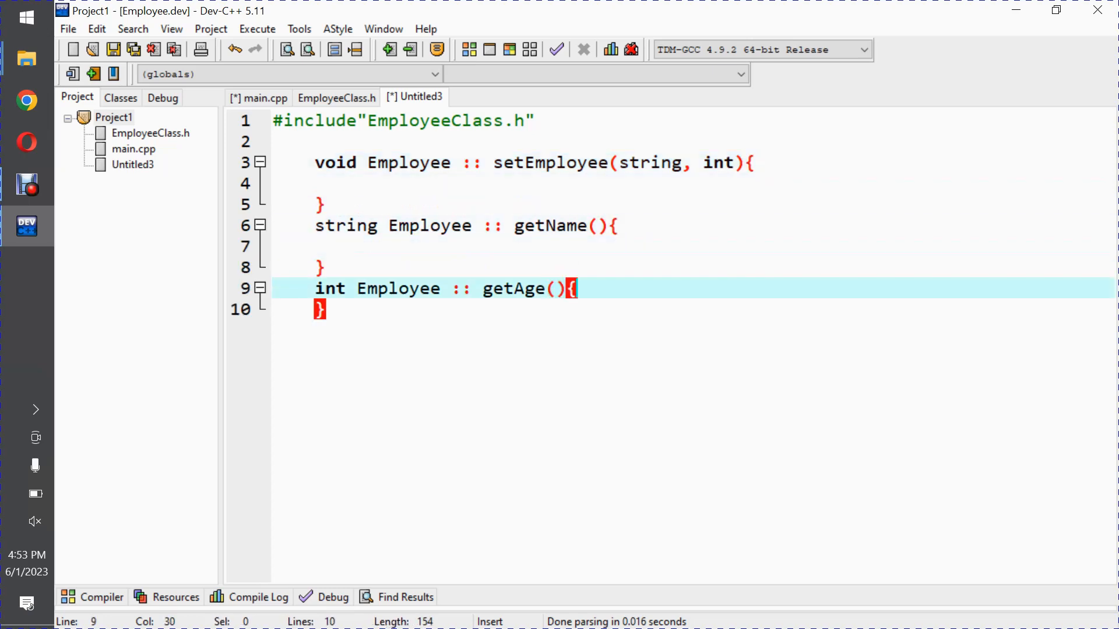
key("Return")
Name setEmployee's parameters name and age and assign name to employeeName
left_click(681, 163)
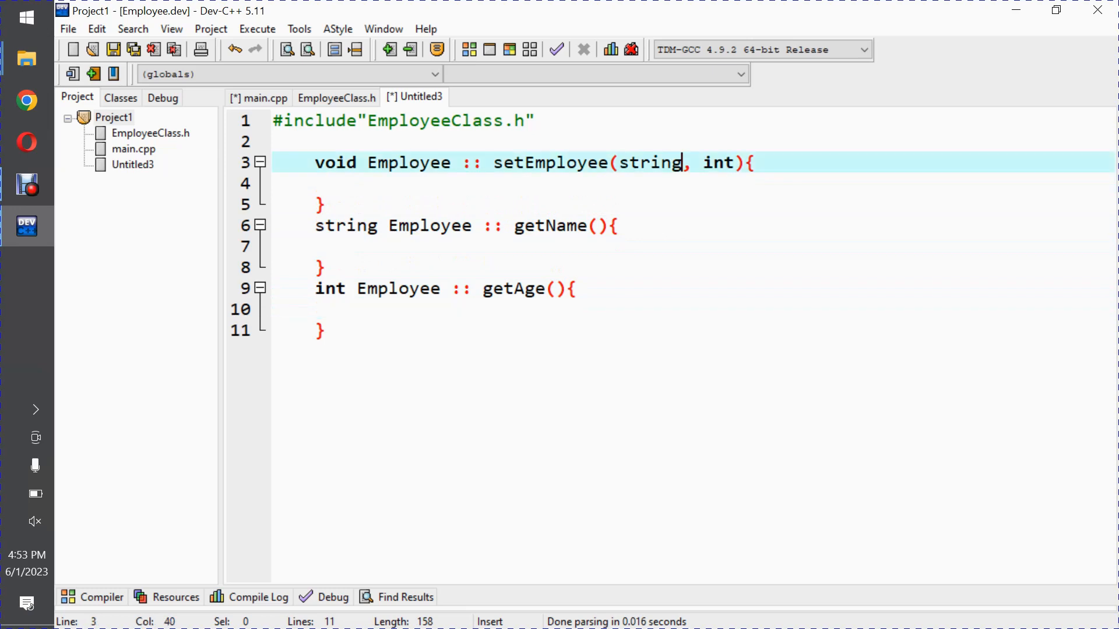
type("name")
left_click(784, 163)
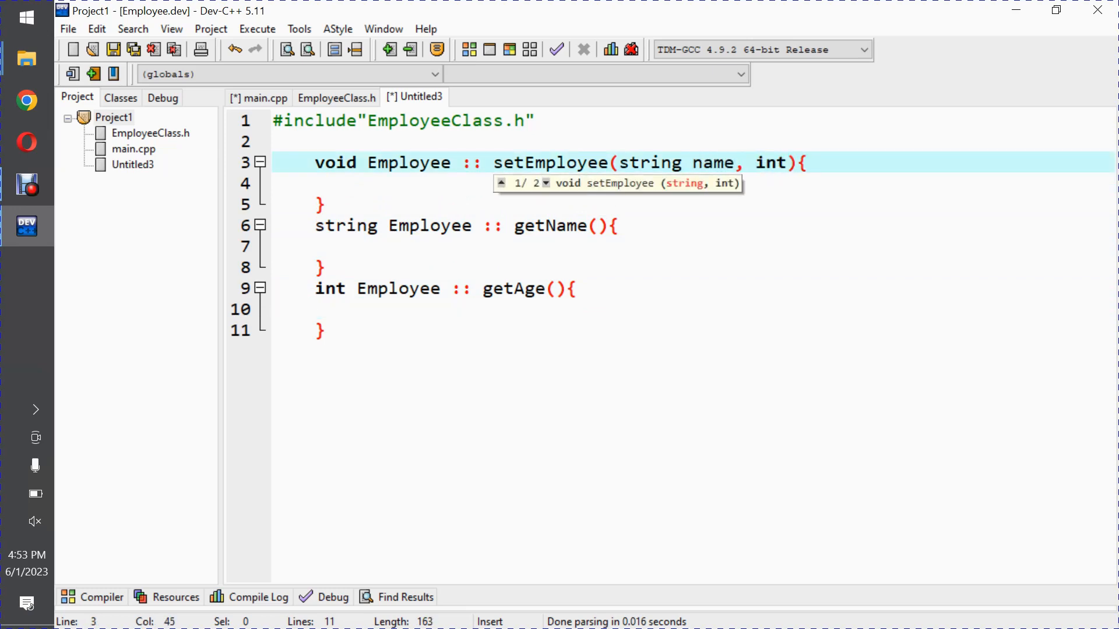
type("age")
key("Down")
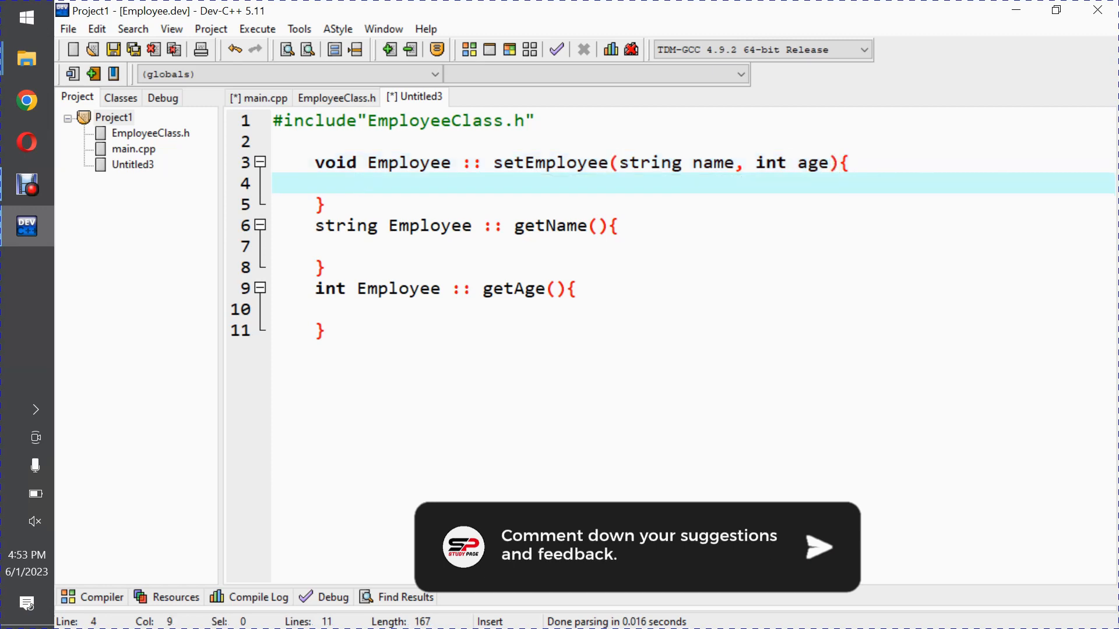
type("thi")
type("s")
type("->")
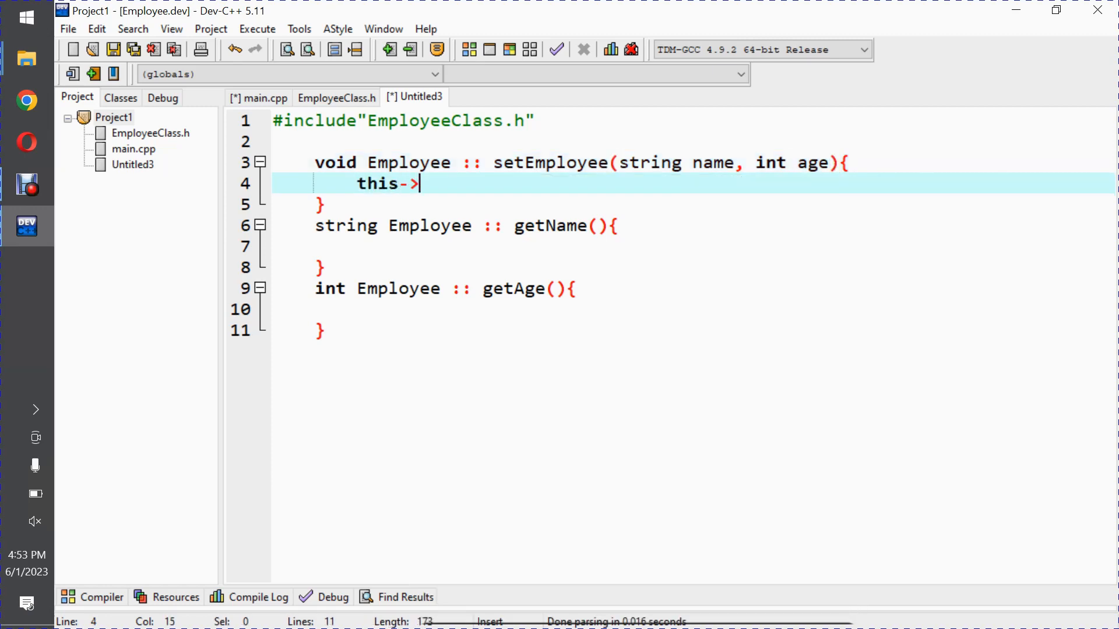
type("name")
key("BackSpace")
key("BackSpace")
key("BackSpace")
key("BackSpace")
key("BackSpace")
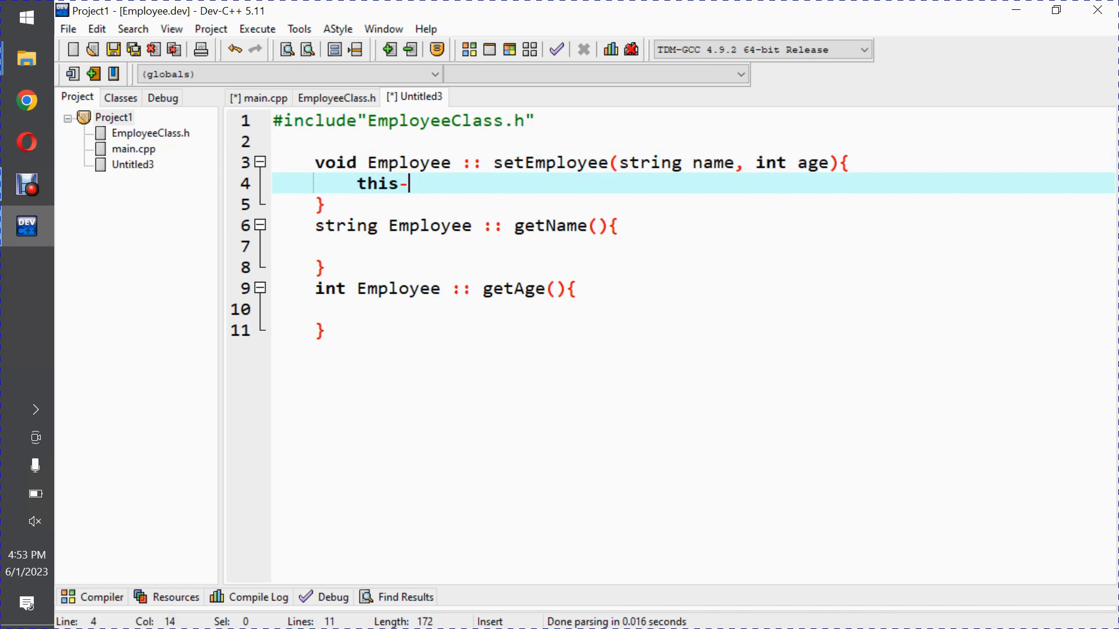
key("BackSpace")
key("BackSpace")
left_click(337, 97)
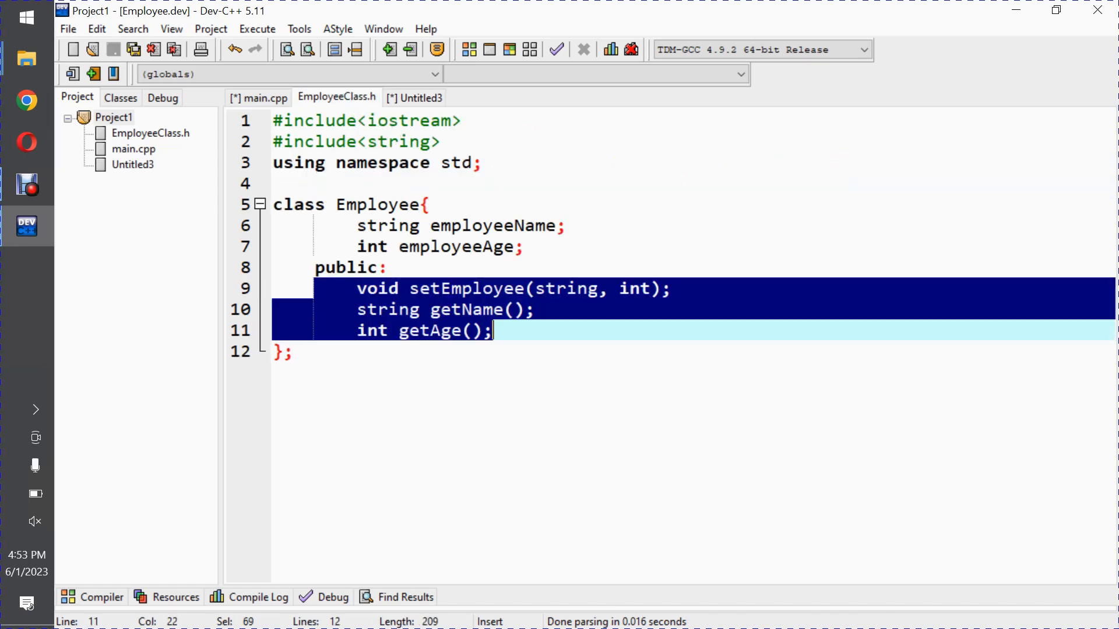
double_click(491, 226)
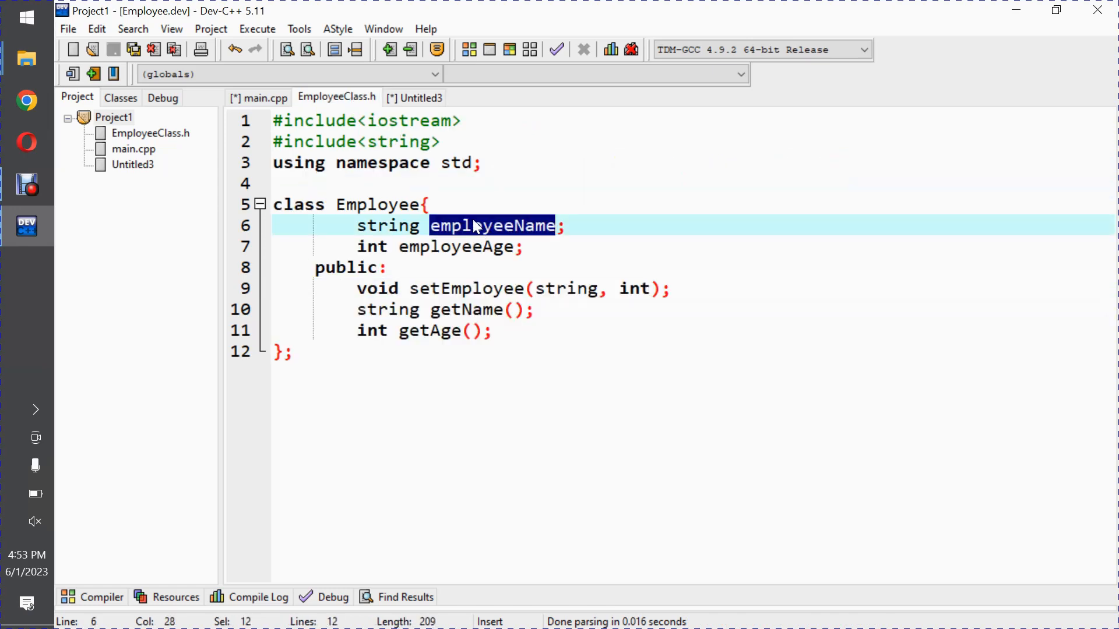
left_click(416, 97)
key("BackSpace")
key("BackSpace")
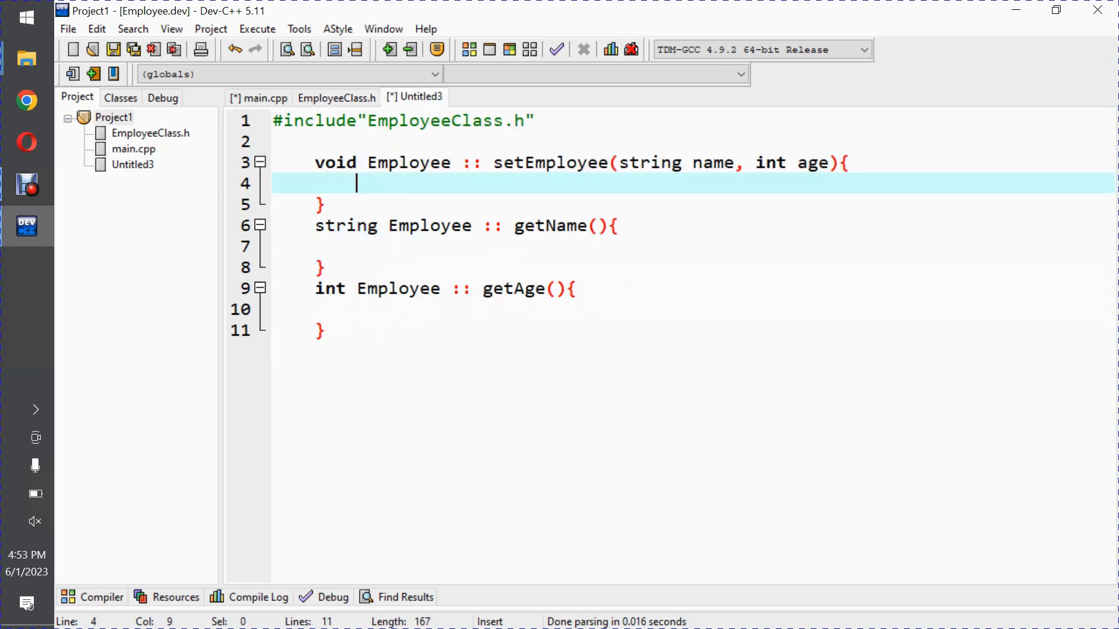
key("ctrl+v")
type("= na")
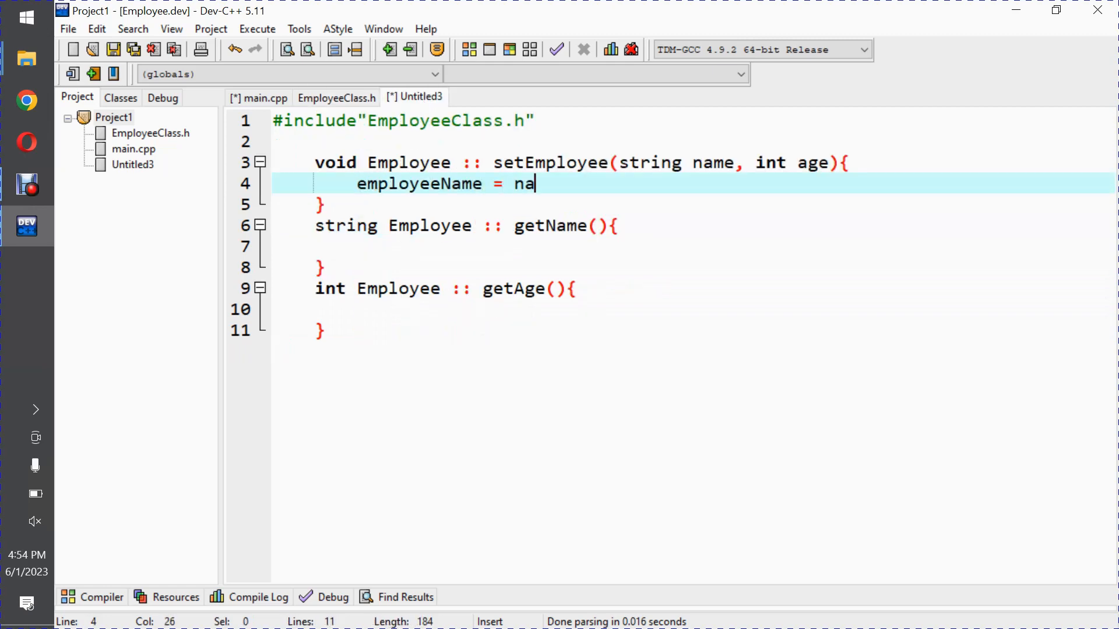
type("me;")
key("Return")
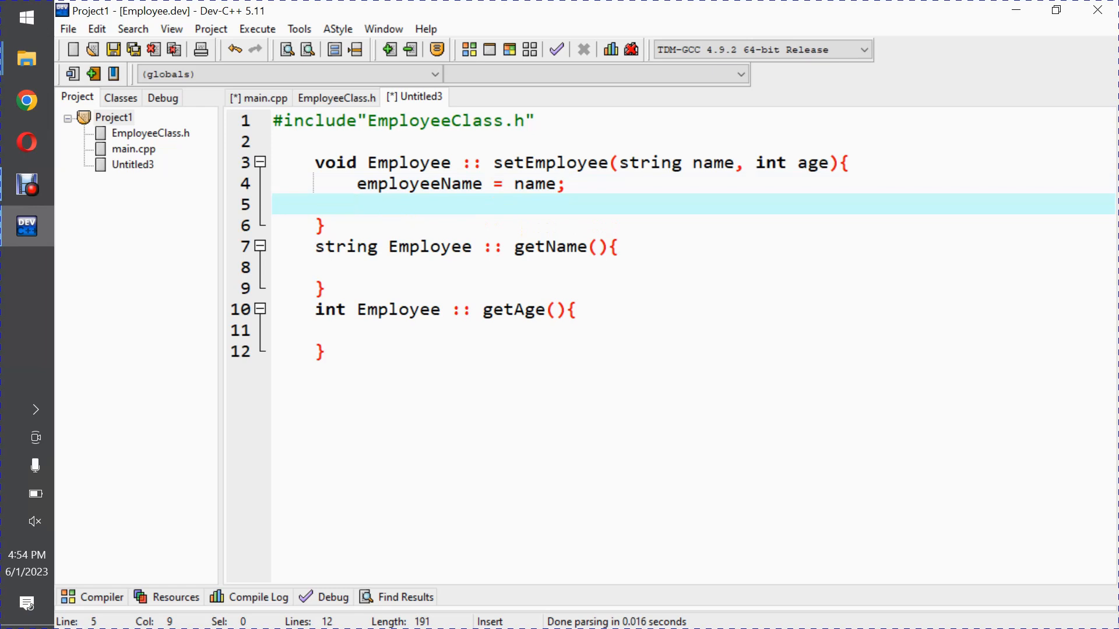
Assign age to employeeAge in the setEmployee body
left_click(337, 97)
double_click(454, 246)
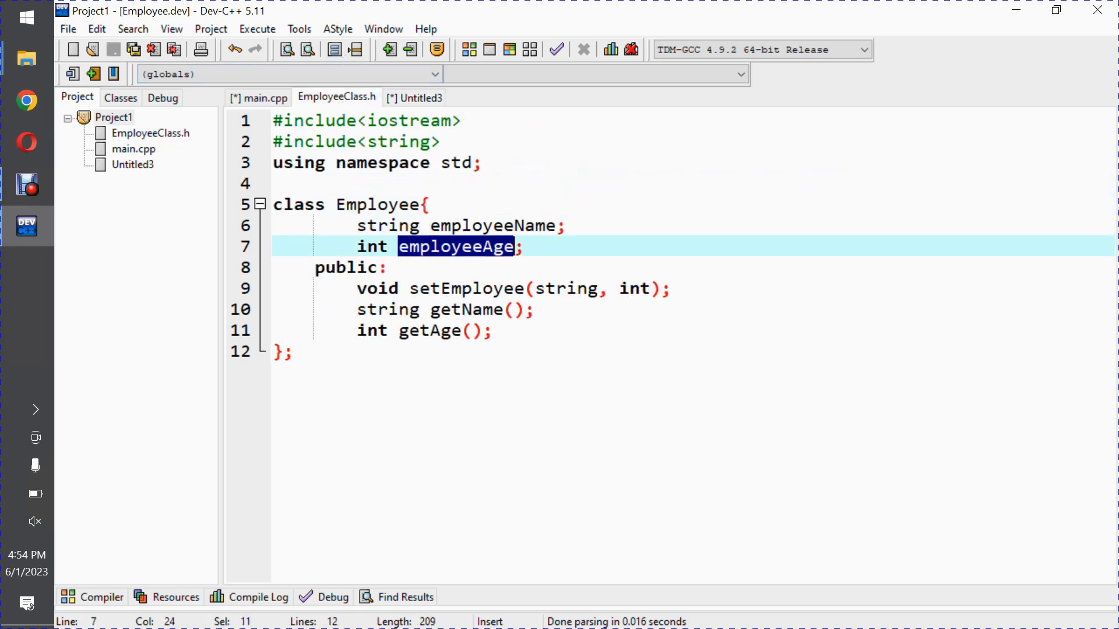
key("ctrl+c")
left_click(416, 97)
key("ctrl+v")
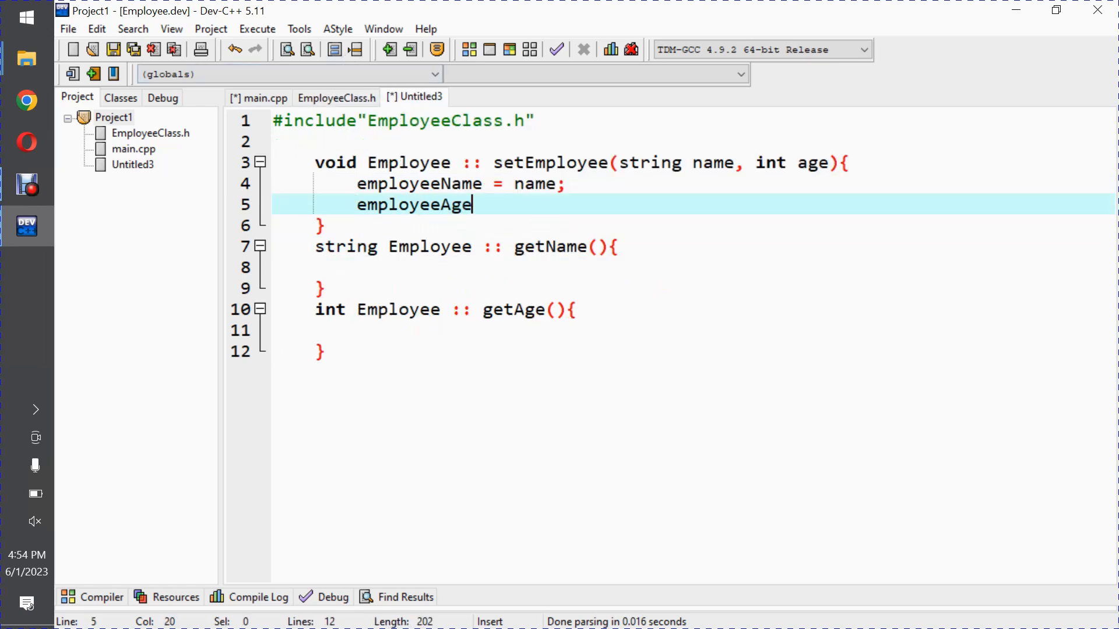
type("= age")
type(";")
Make getName return employeeName and getAge return employeeAge
left_click(612, 268)
type("re")
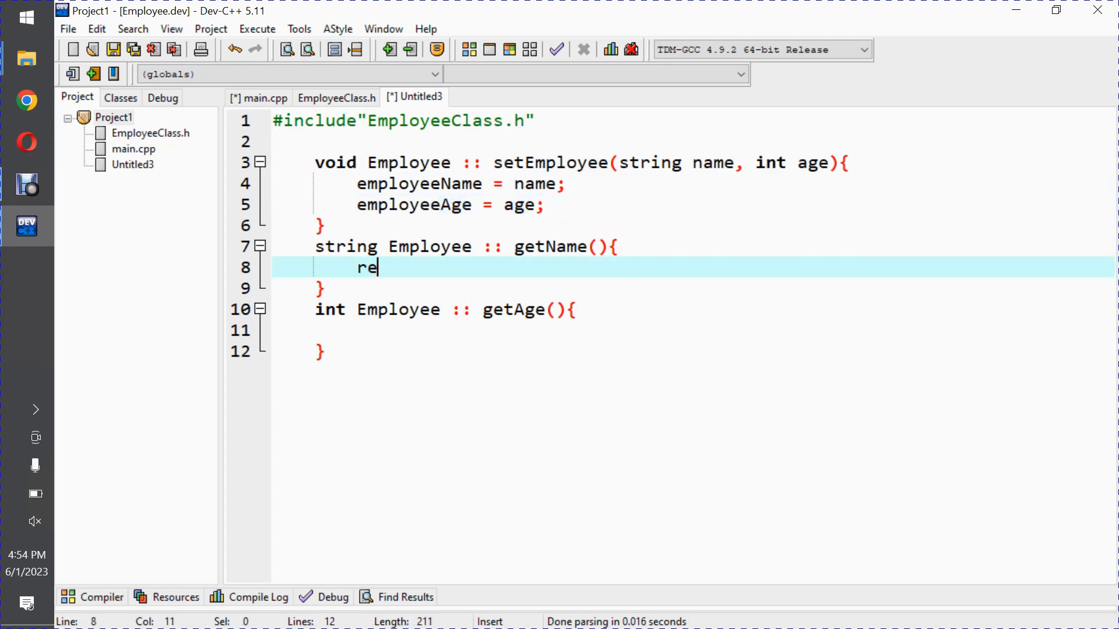
type("turn ")
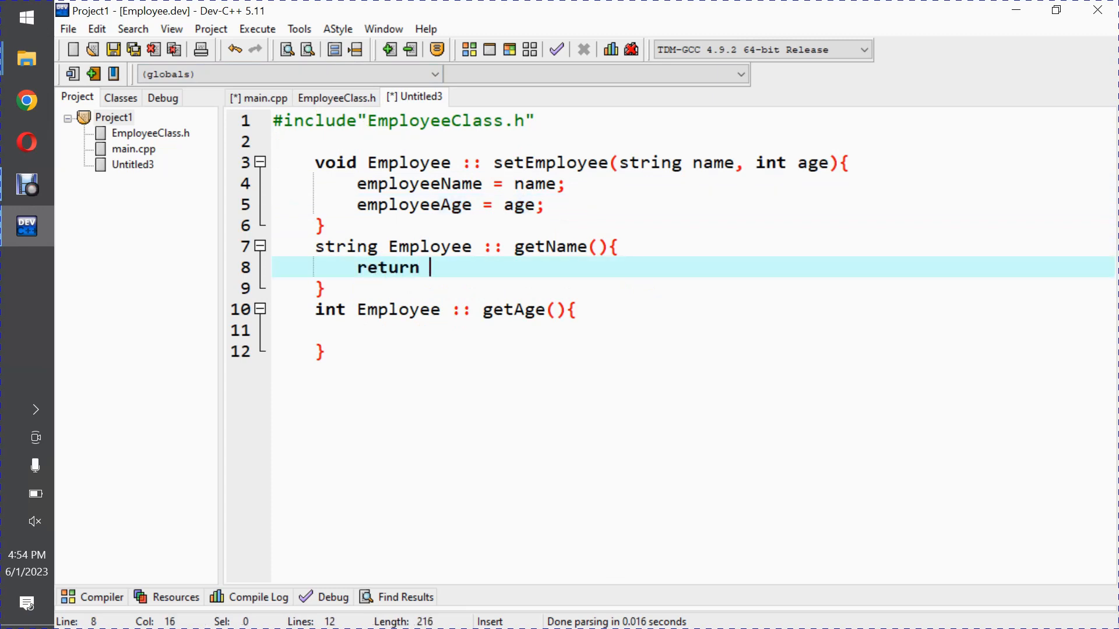
type("e")
type("mployeeNma")
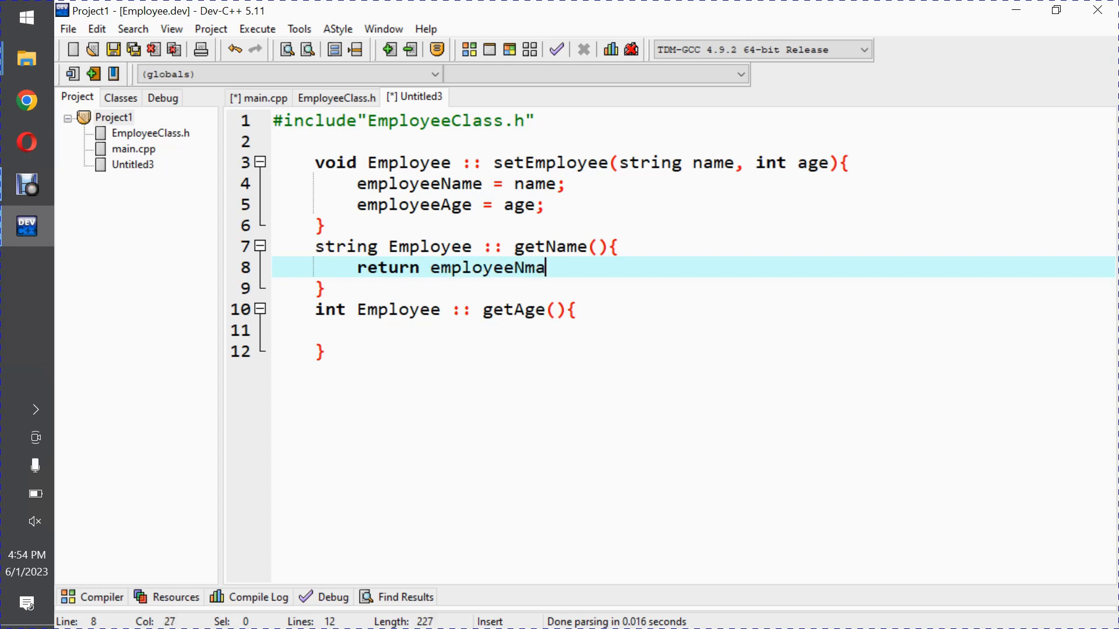
key("BackSpace")
key("BackSpace")
type("ame;")
left_click(358, 330)
type("return ")
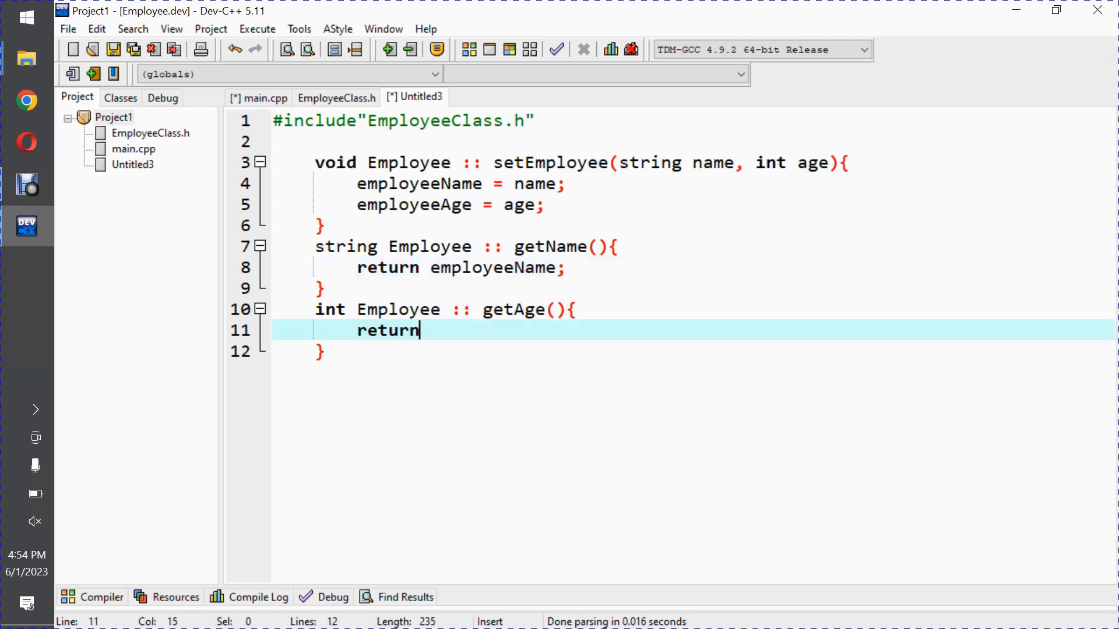
type("employee")
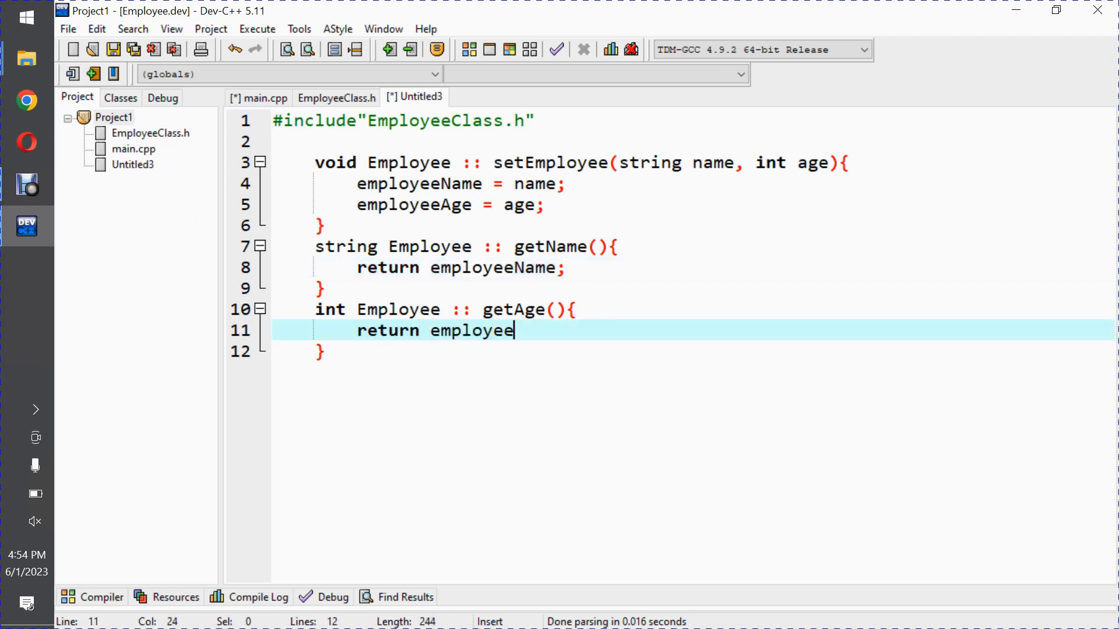
type("Agf")
key("BackSpace")
type("e;")
left_click(559, 204)
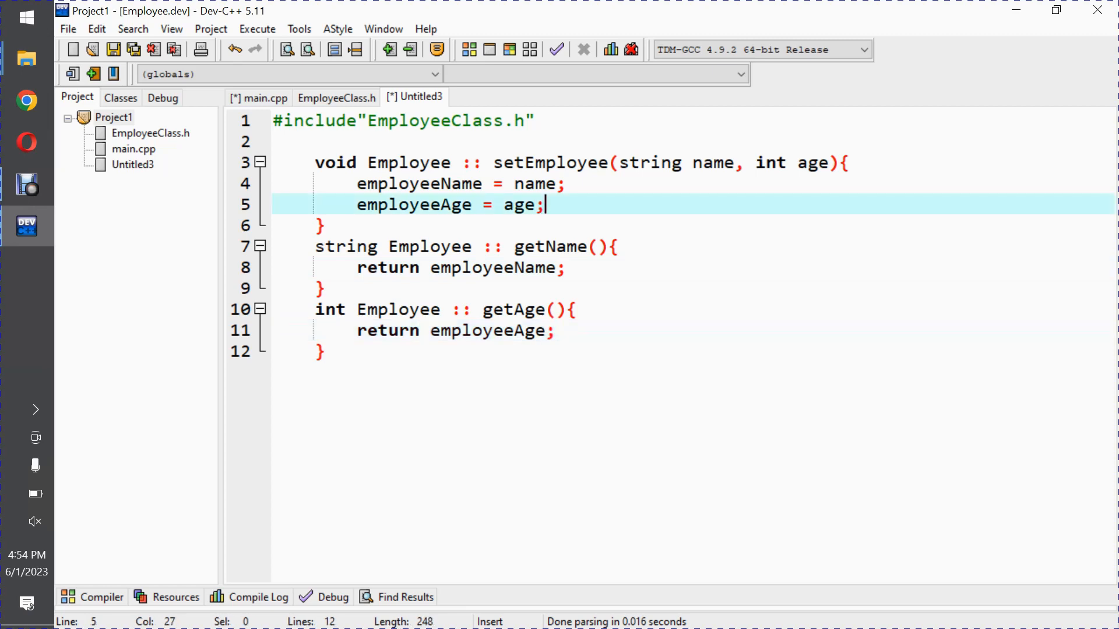
Save the member definitions as EmployeeClass.cpp in the project
key("ctrl+s")
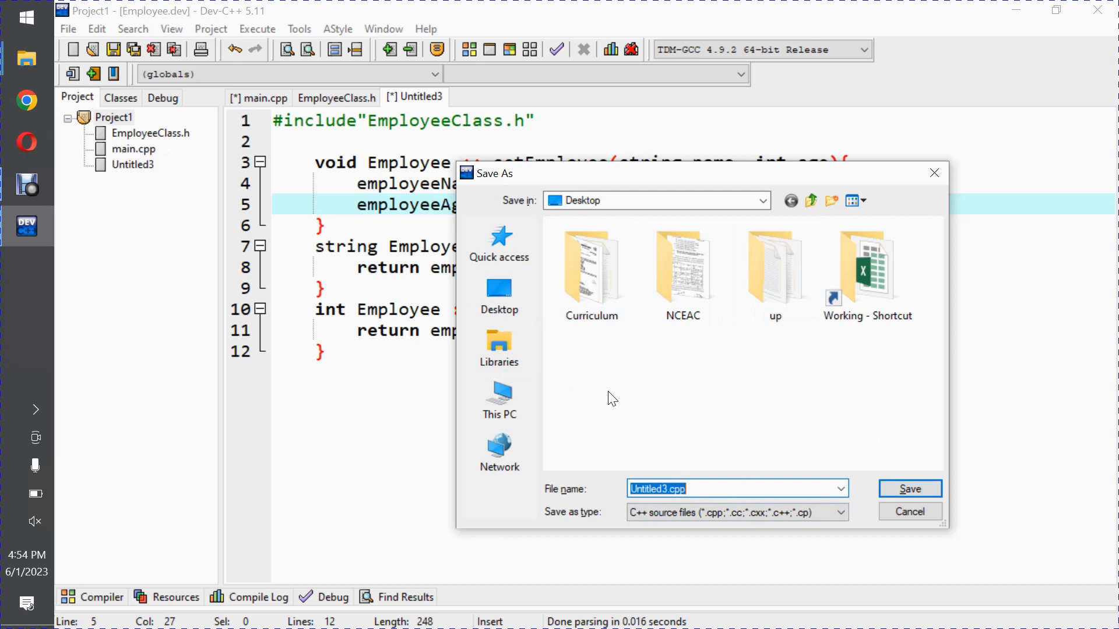
type("Empl")
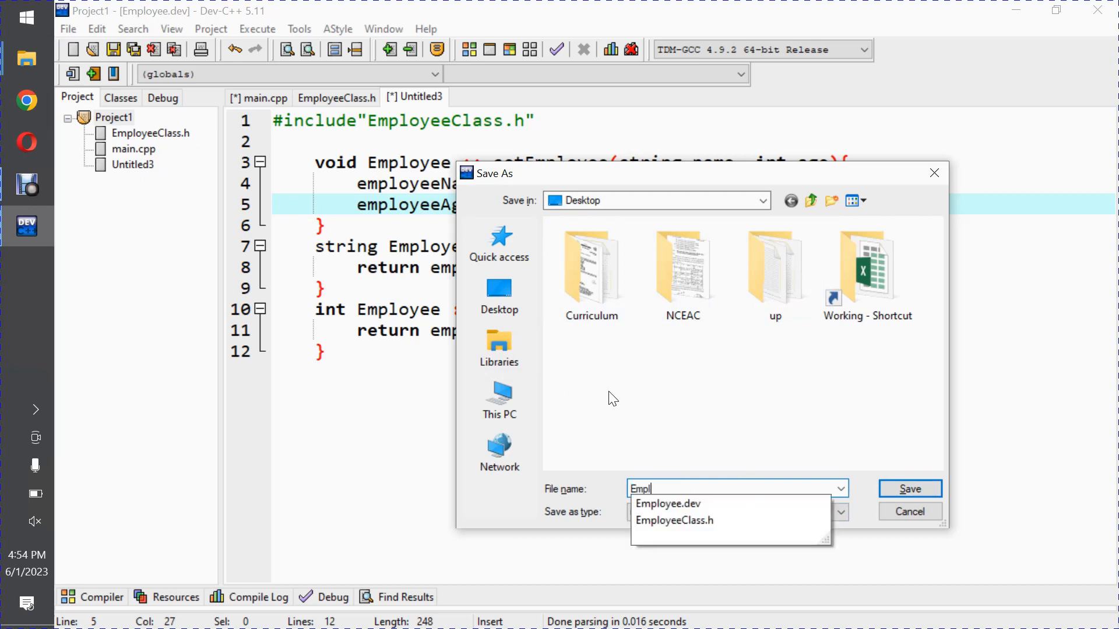
type("oyeeClass")
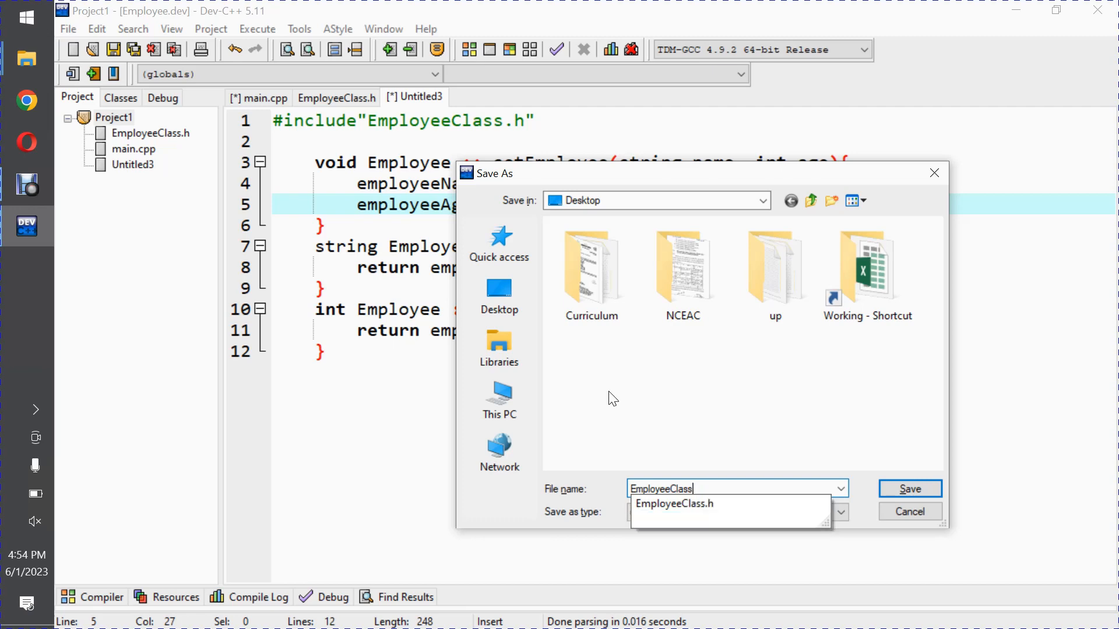
type(".cpp")
key("Return")
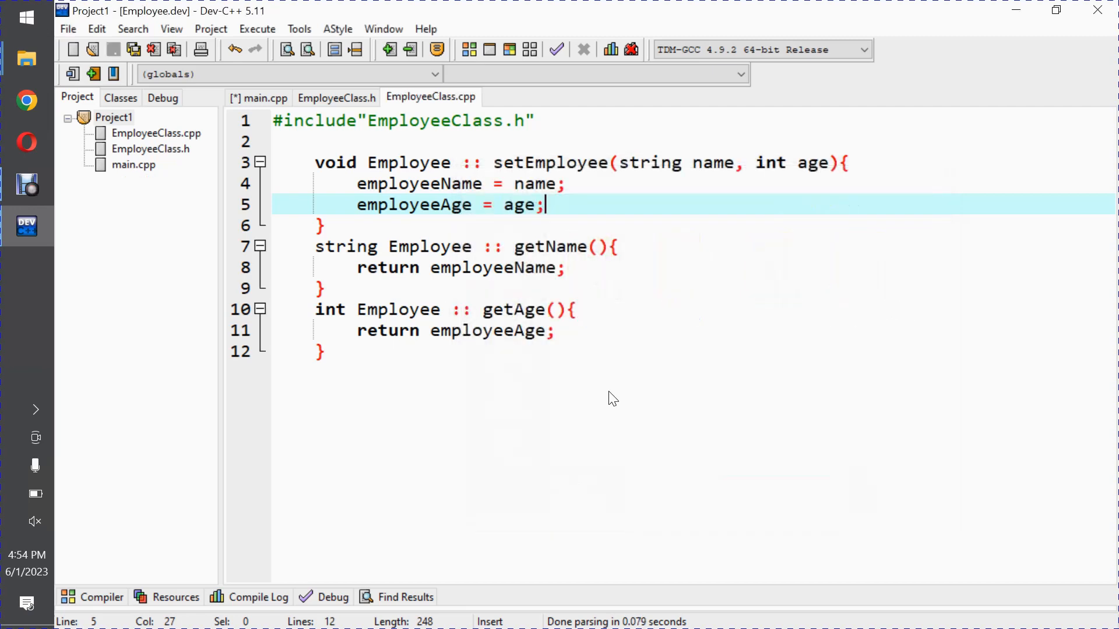
left_click(337, 97)
left_click(420, 98)
Remove the template comment lines from main.cpp
left_click(259, 98)
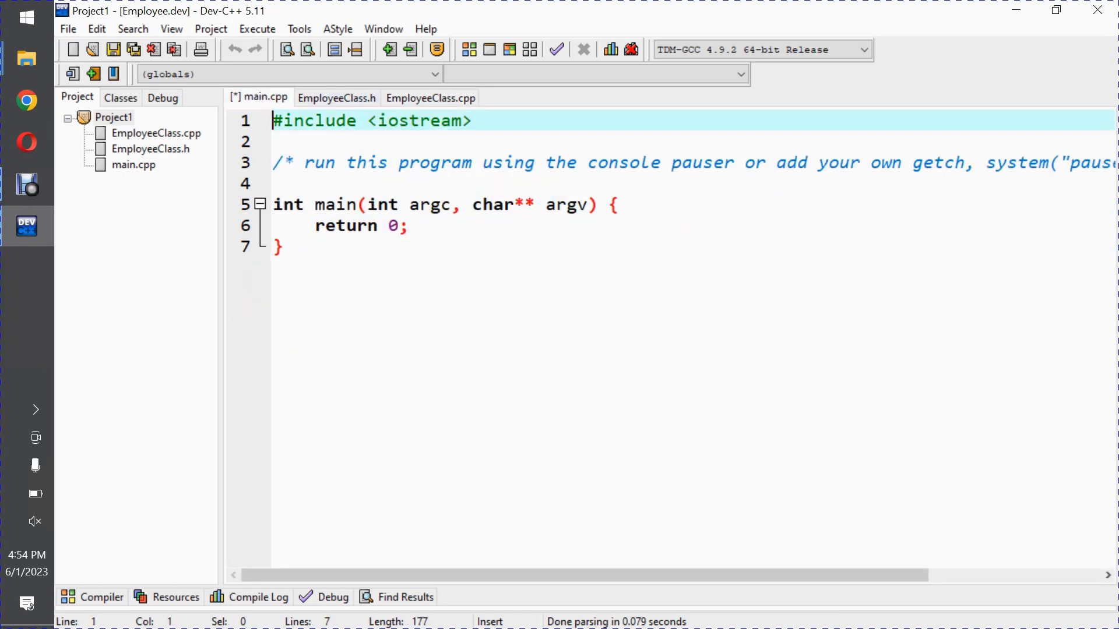
key("Down")
key("shift+Down")
key("shift+Down")
key("Delete")
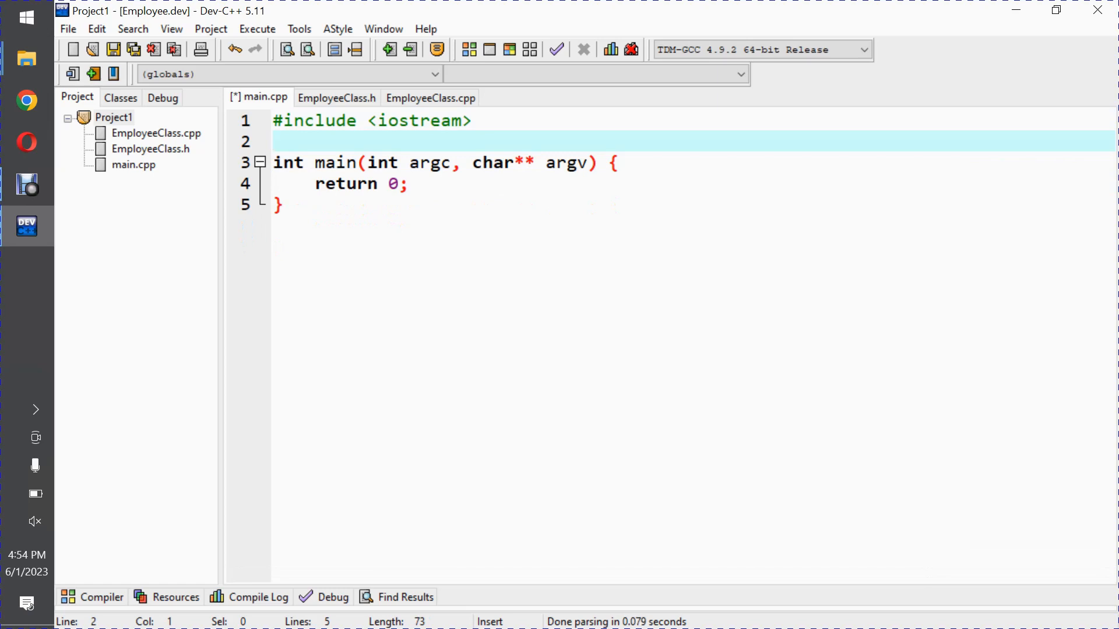
type("#inc")
type("lude ")
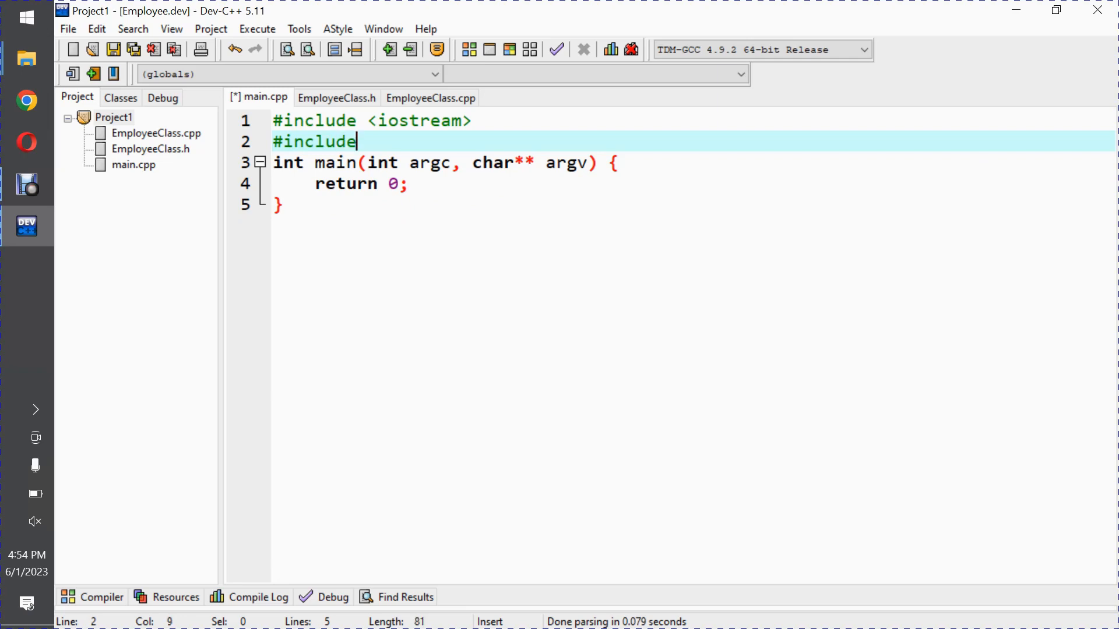
type("\"")
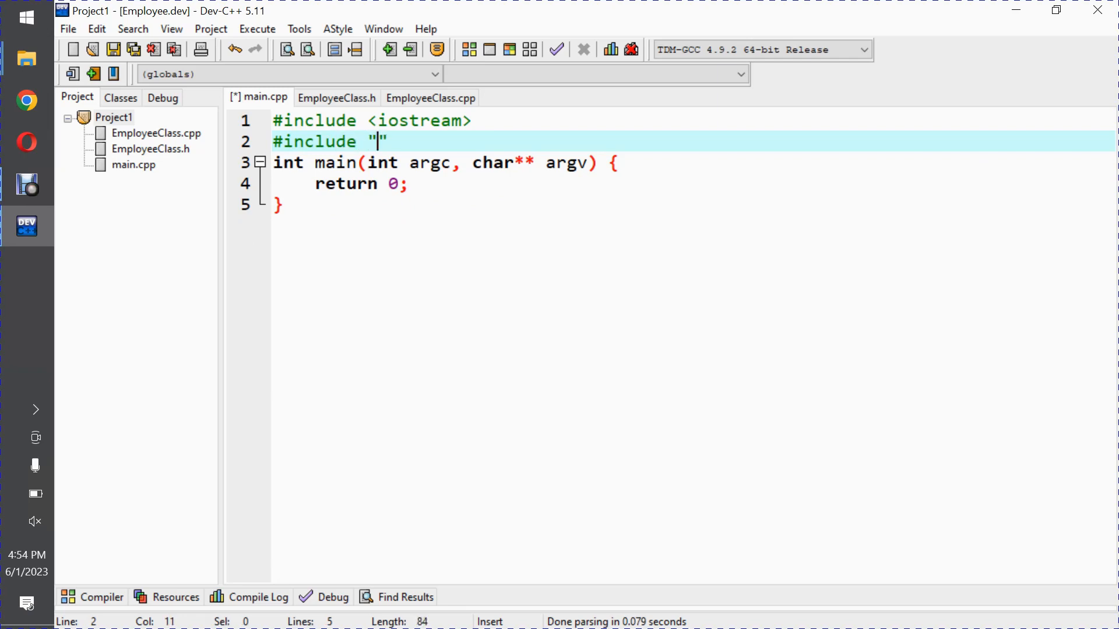
type("employee")
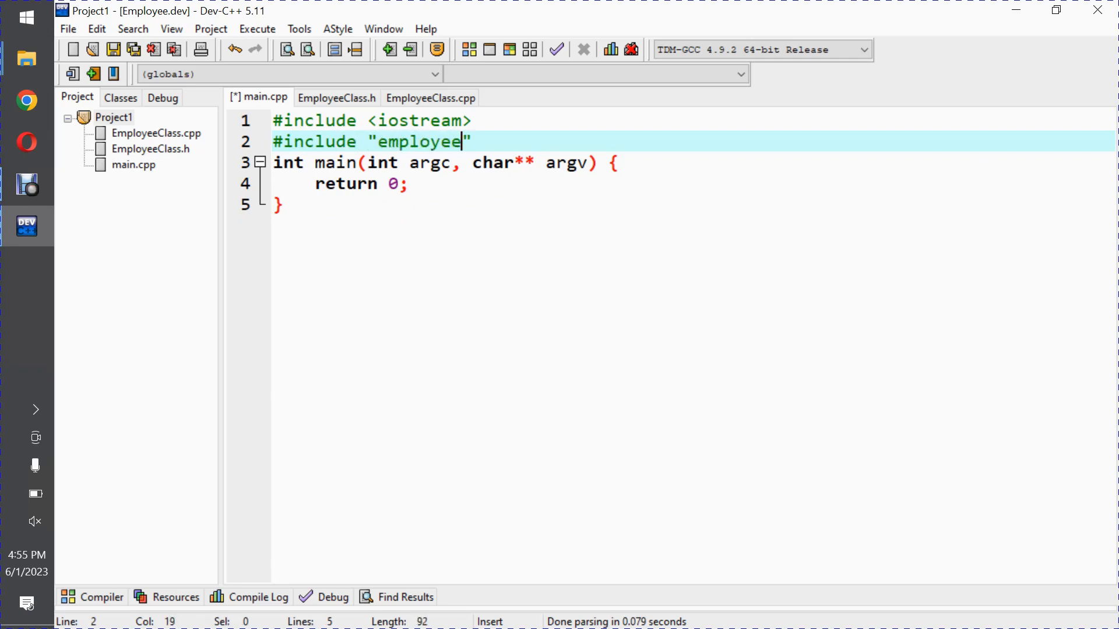
type("Class.")
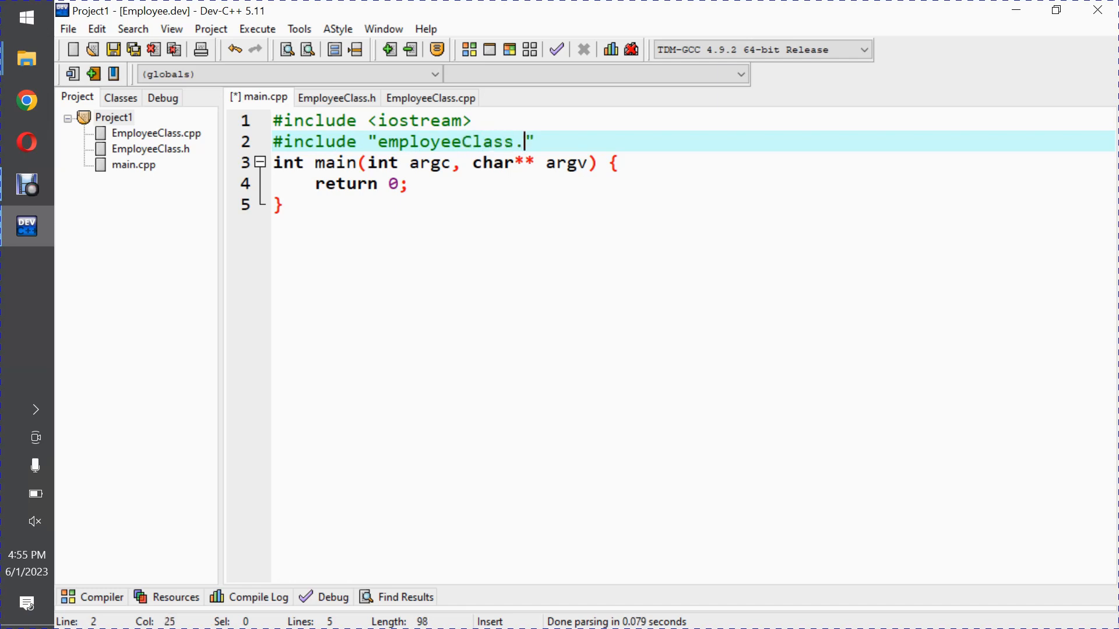
type("h")
Add #include "employeeClass.h" below iostream and a using namespace std; line
key("End")
key("Return")
key("Return")
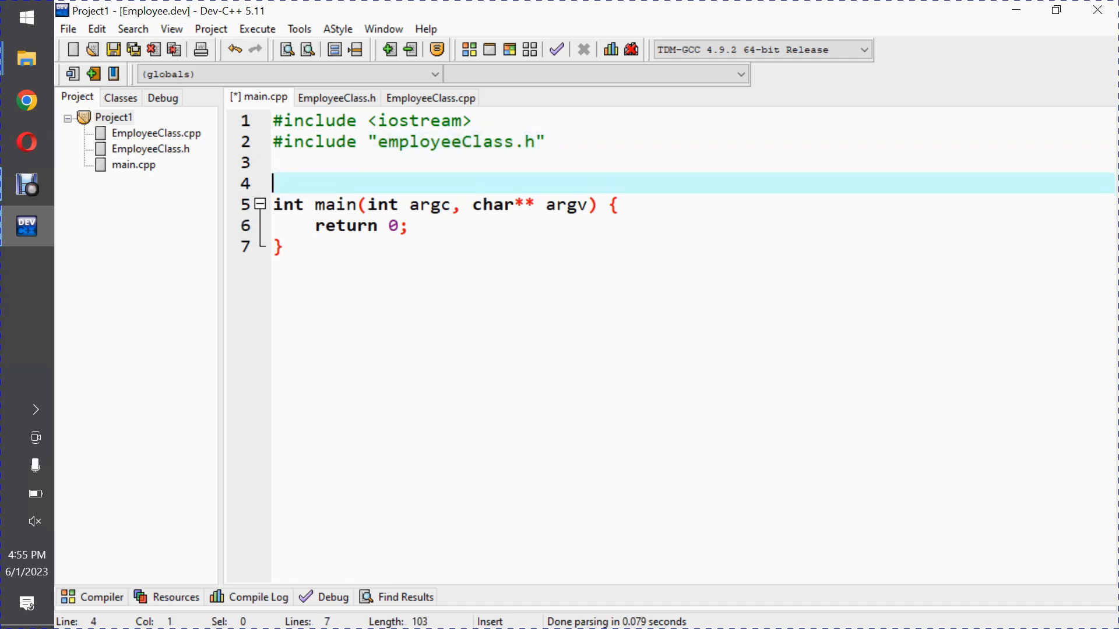
key("Up")
type("using nam")
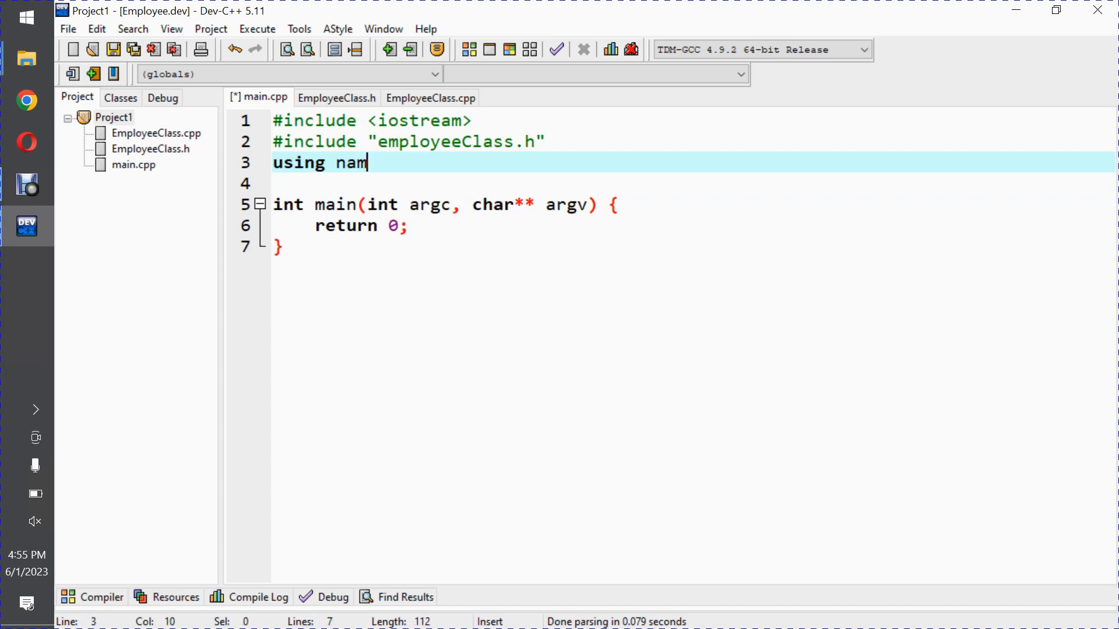
type("espac")
type("e stdl")
key("BackSpace")
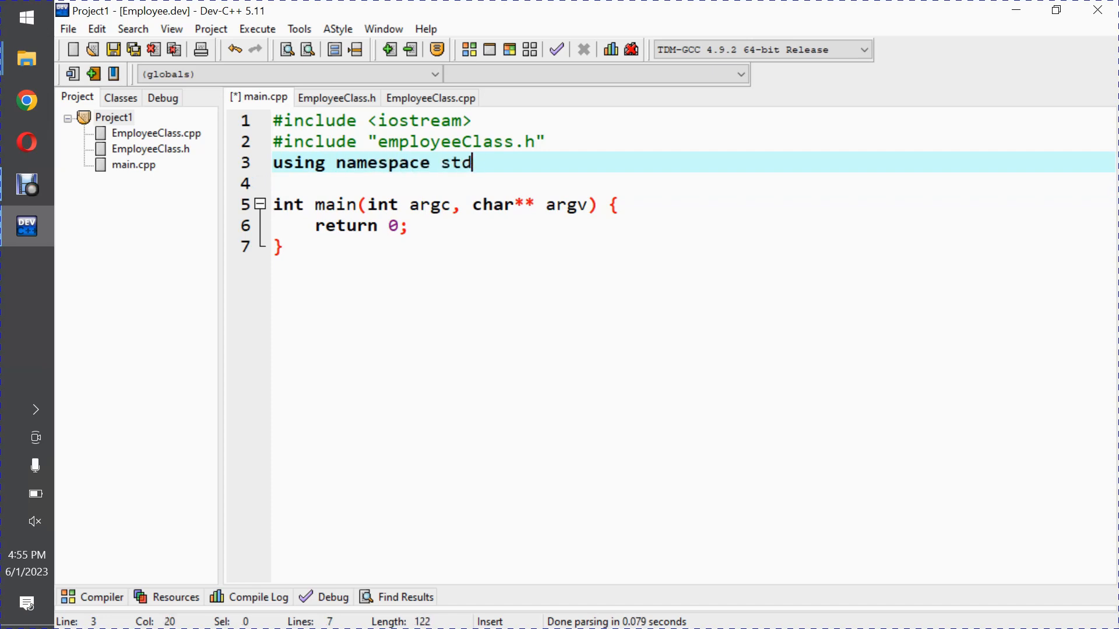
type(";")
Remove main's argc/argv parameters and make room for new statements inside main
left_click_drag(588, 204, 368, 205)
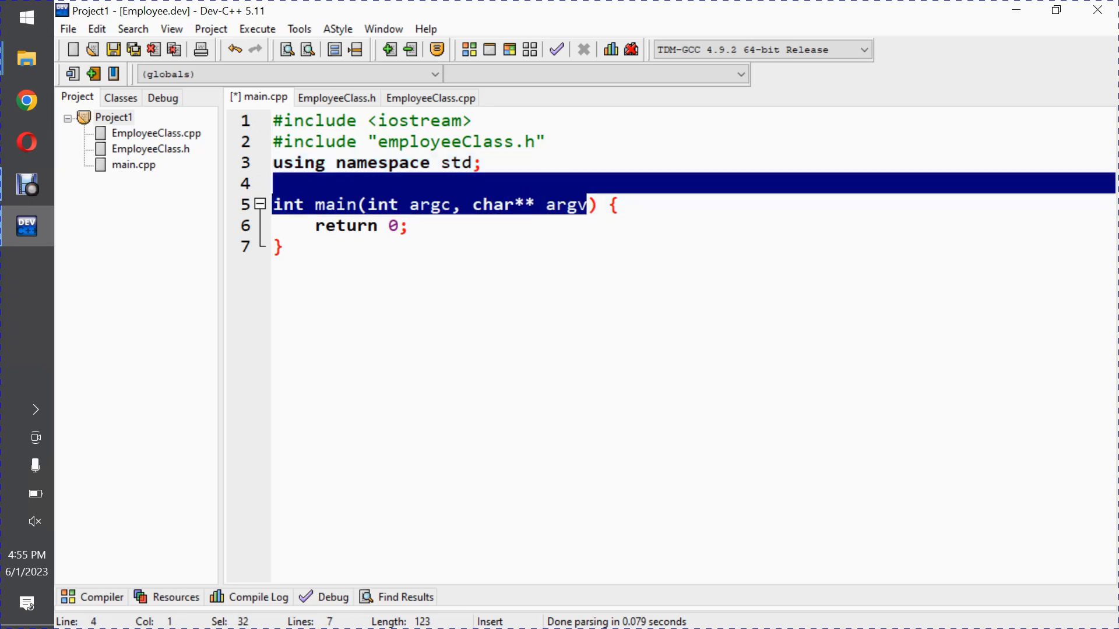
key("Delete")
key("Down")
key("Left")
key("Left")
key("Left")
key("Left")
key("Left")
key("Return")
key("Return")
key("Up")
key("Up")
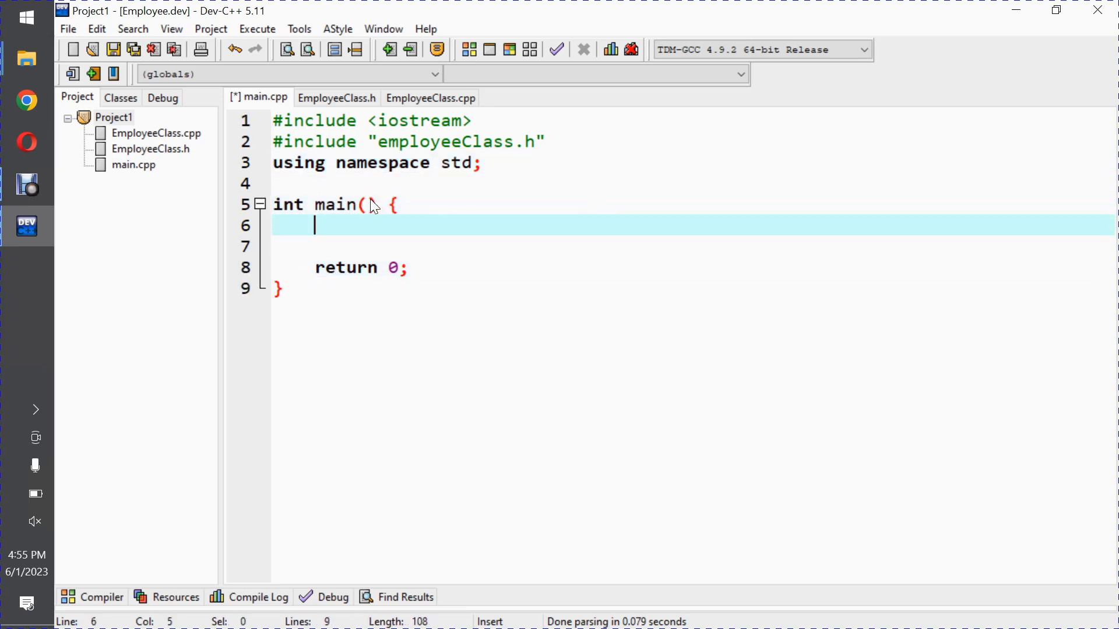
type("Employee")
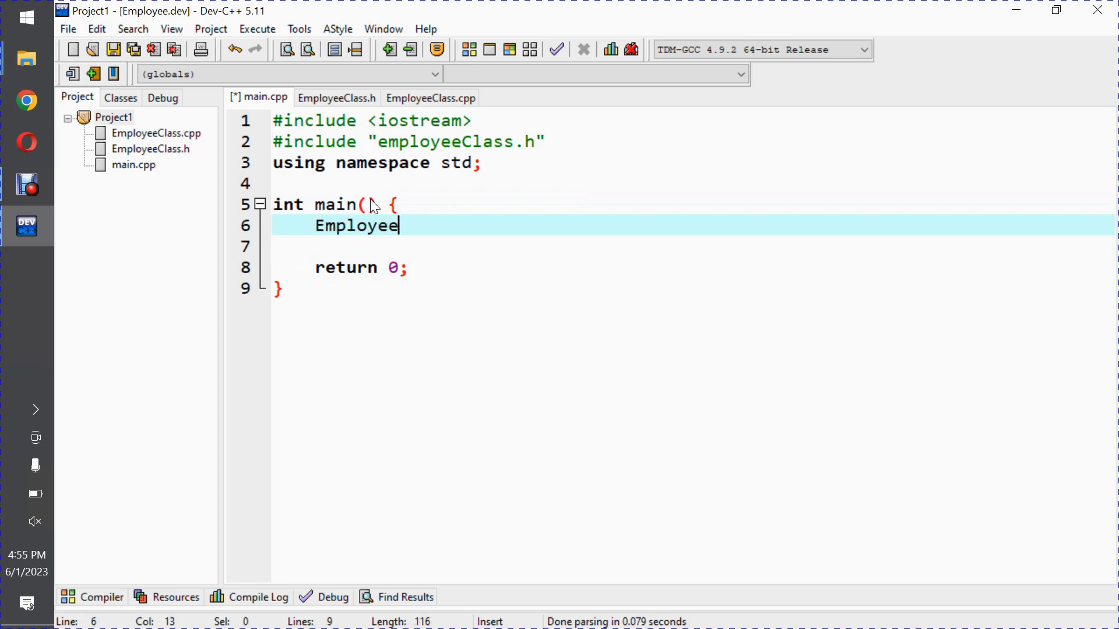
type("Cla")
Declare Employee e1 and call e1.setEmployee("Saeed", 30)
key("BackSpace")
key("BackSpace")
key("BackSpace")
type("e1;")
key("Return")
type("e1")
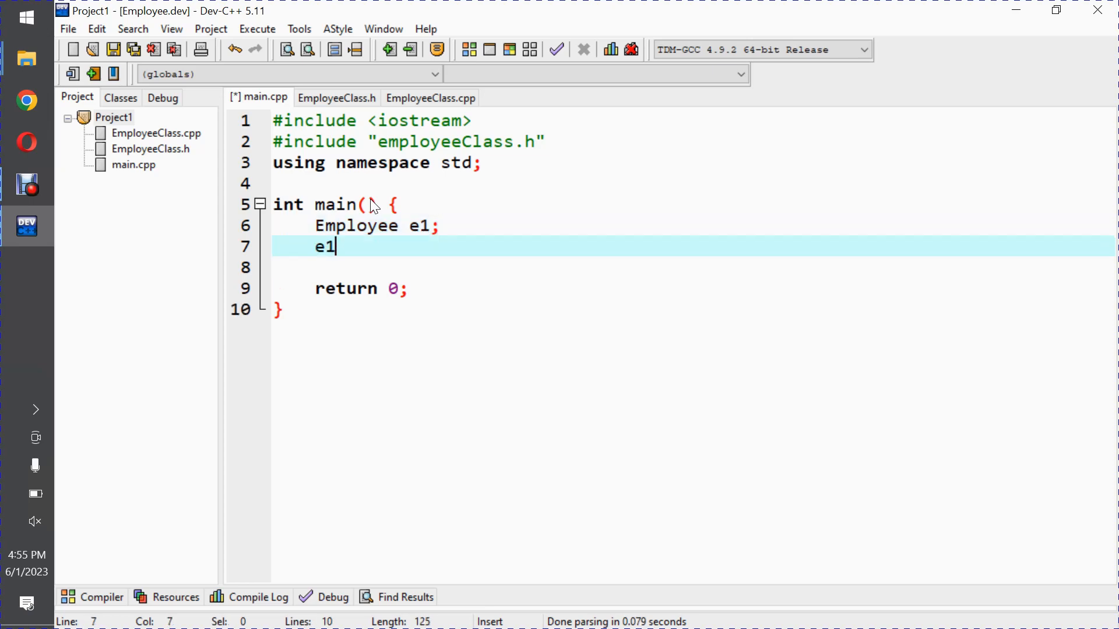
type(".s")
key("Return")
type("()")
key("Left")
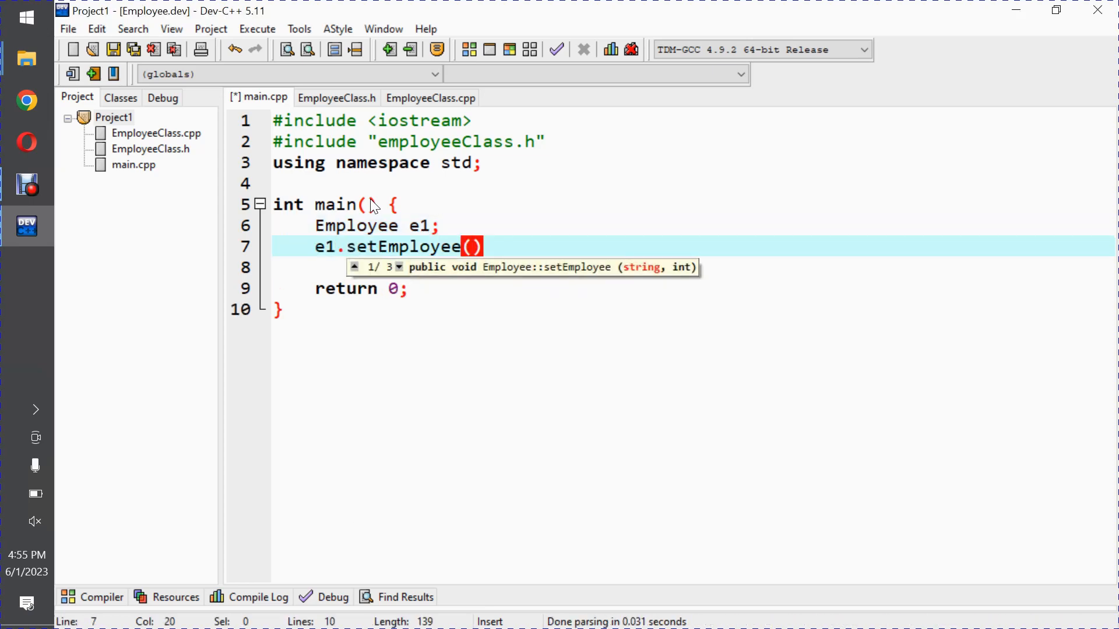
type("\"\"")
key("Left")
type("Saeed")
key("Right")
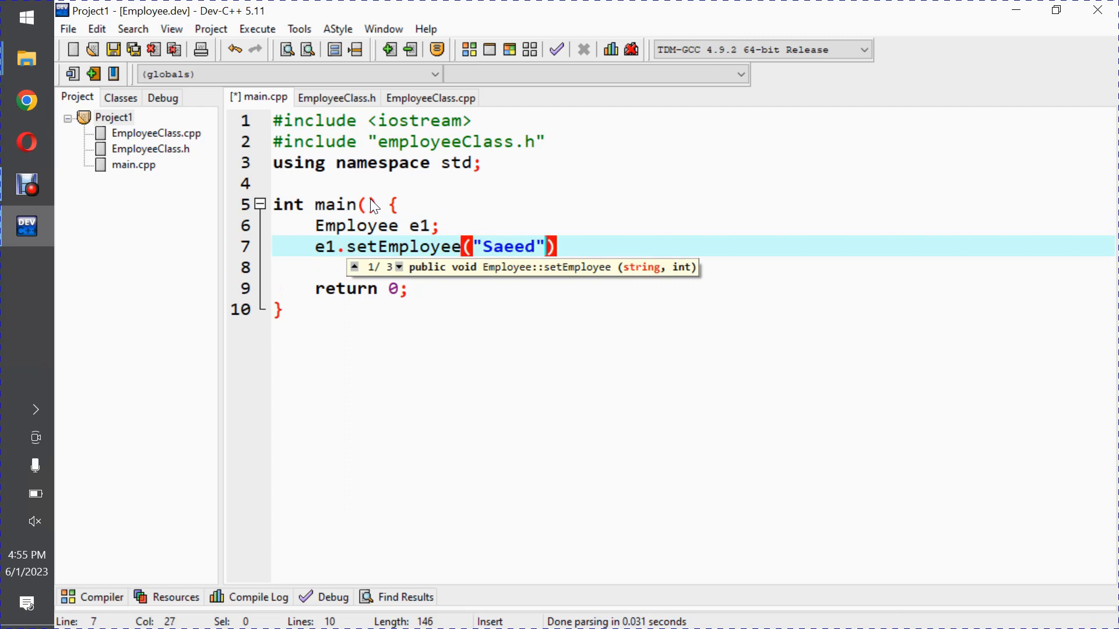
type(", 30")
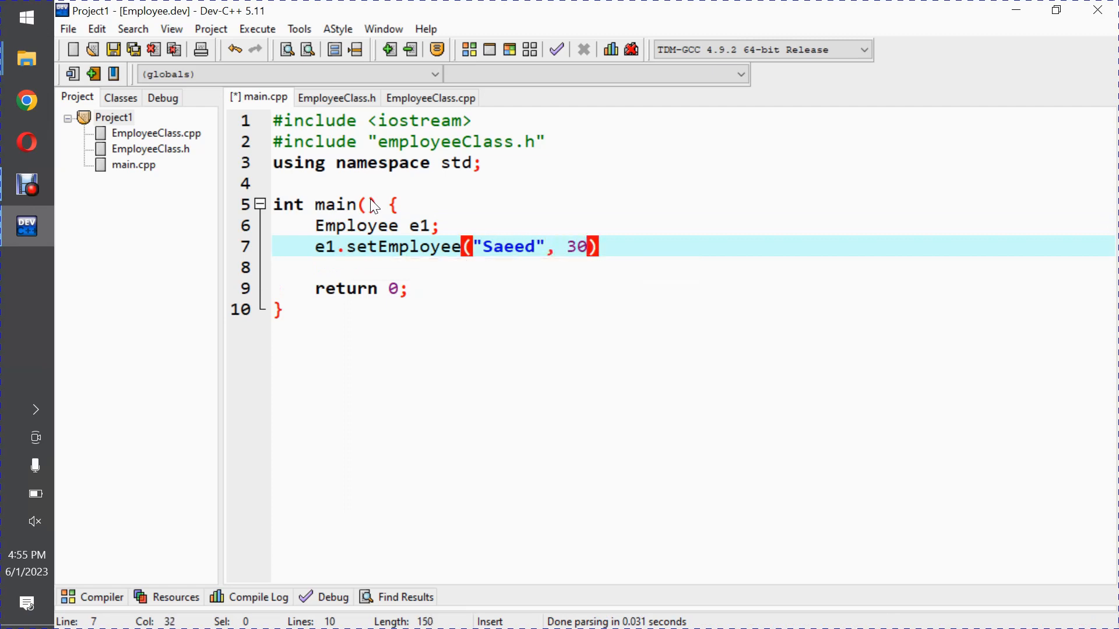
key("End")
type(";")
key("Return")
type("cout")
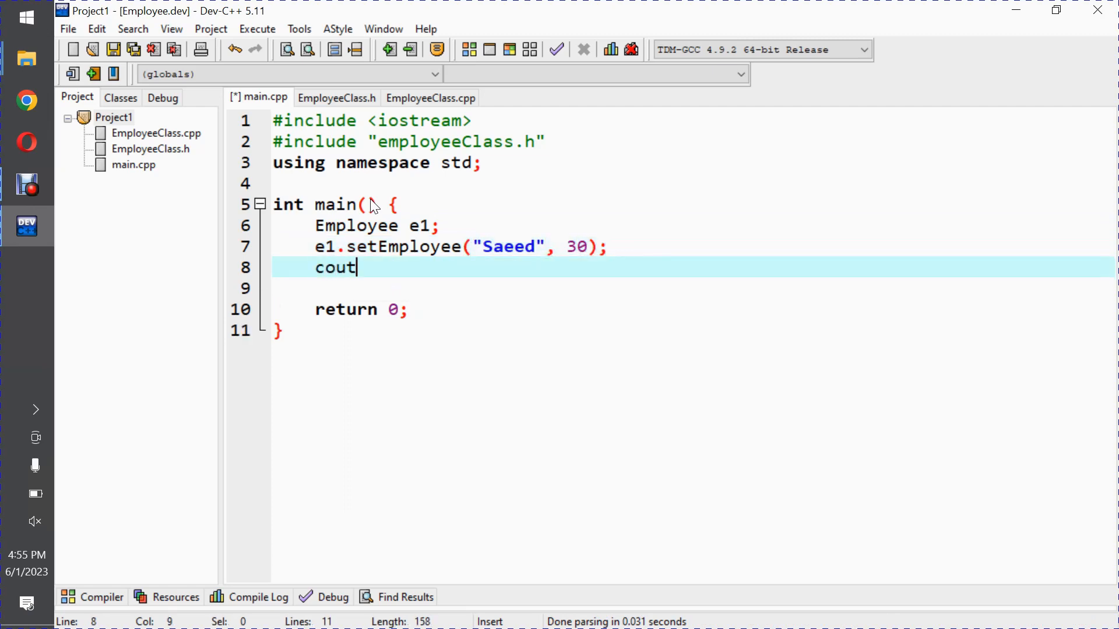
type("<<d1.")
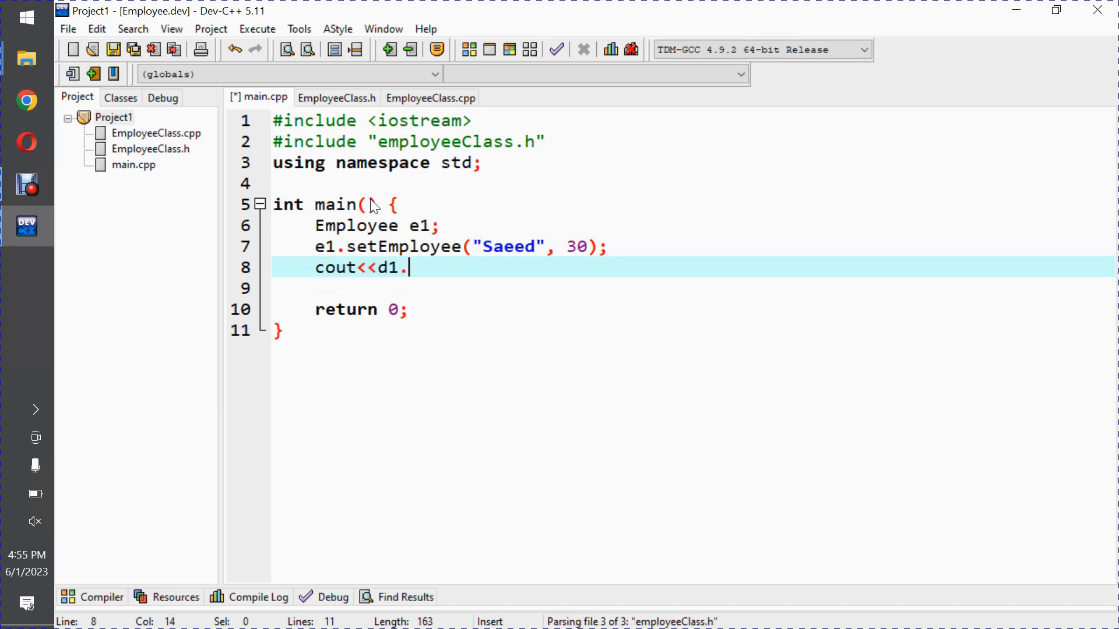
type("g")
Print e1.getName() and e1.getAge() with cout and endl, then save main.cpp
key("BackSpace")
key("BackSpace")
key("BackSpace")
key("BackSpace")
type("ew")
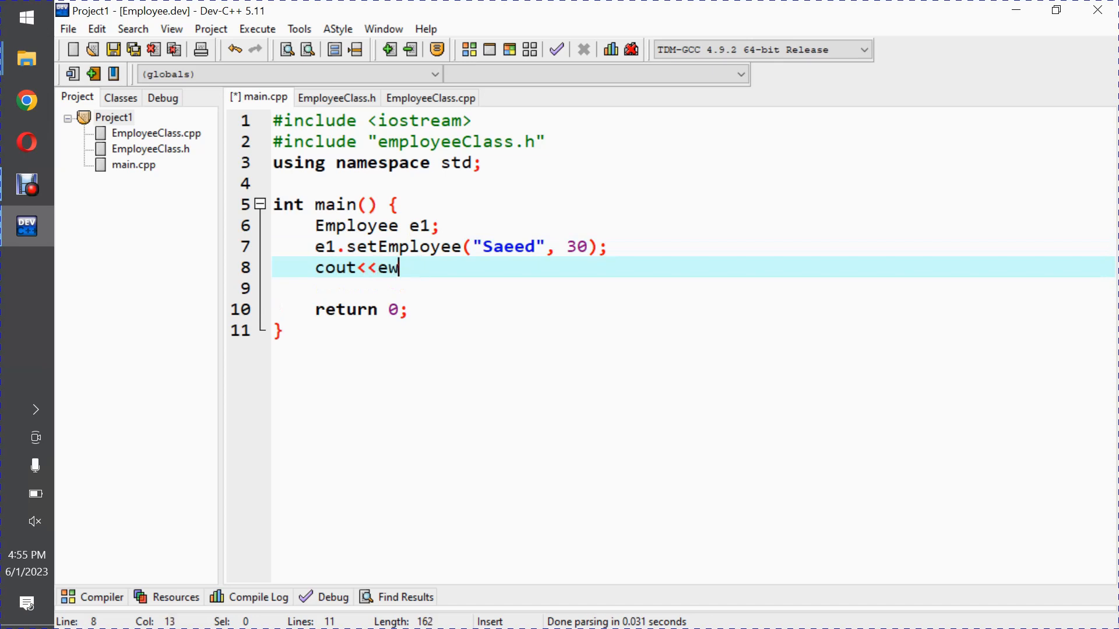
key("BackSpace")
type("1.")
type("ge")
key("Down")
key("Return")
type("()")
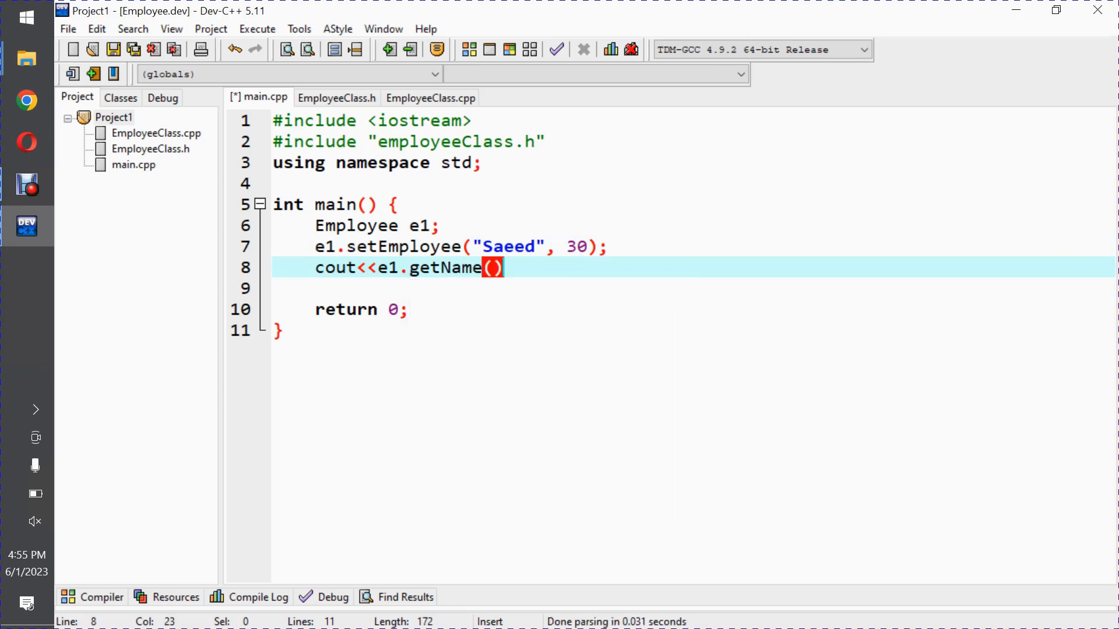
key("Right")
type(";")
key("Left")
type("<<endl")
key("End")
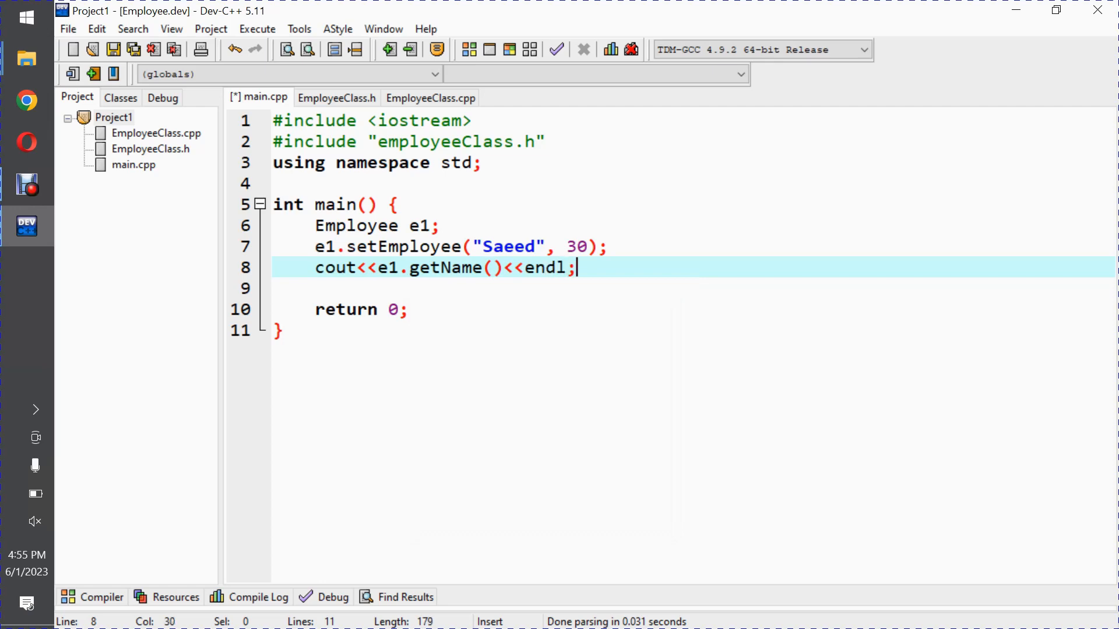
key("Return")
type("cout<")
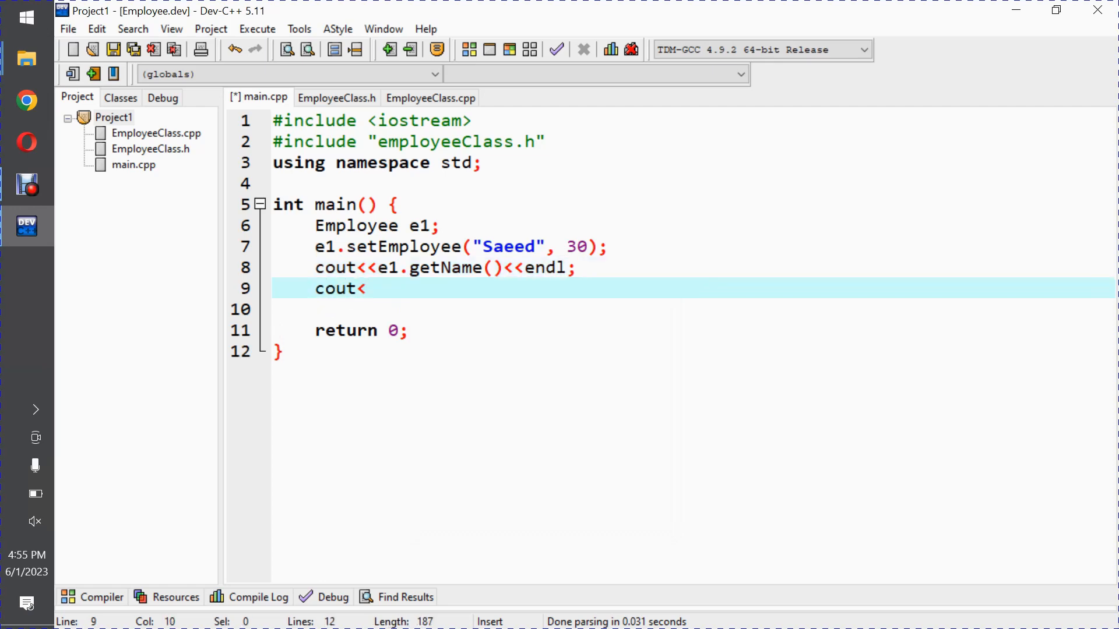
type("<e1.getAge()<<")
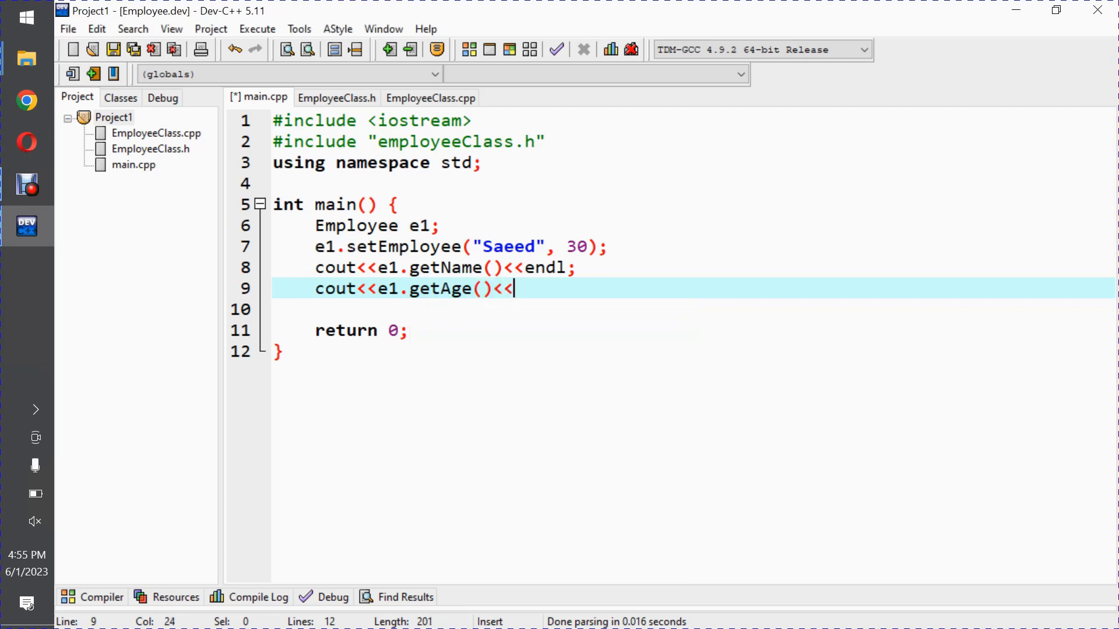
type("endl;")
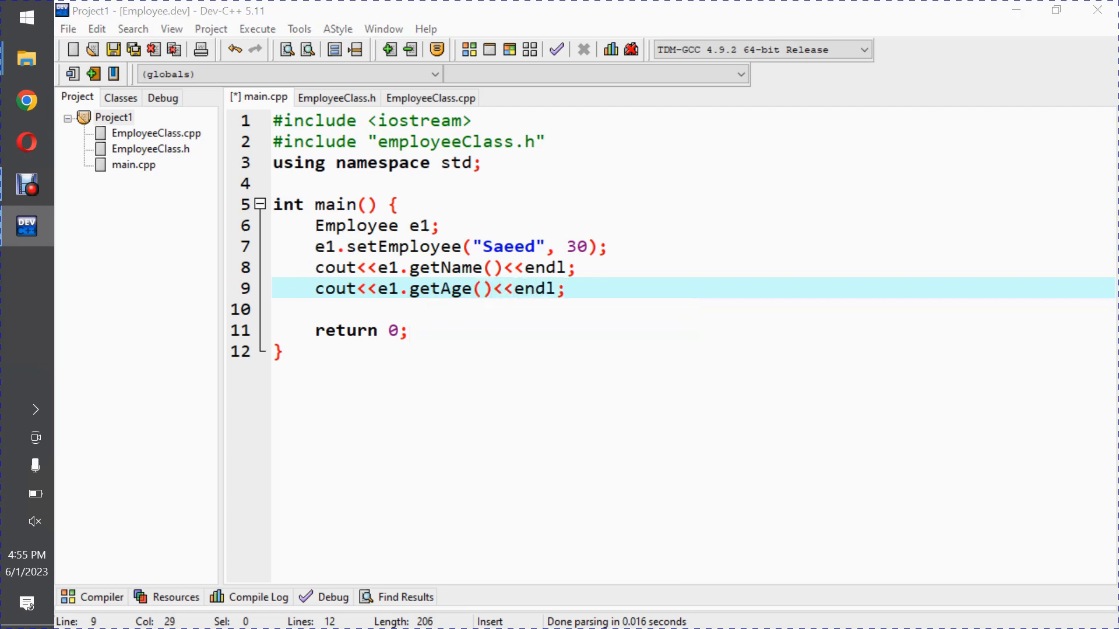
key("ctrl+s")
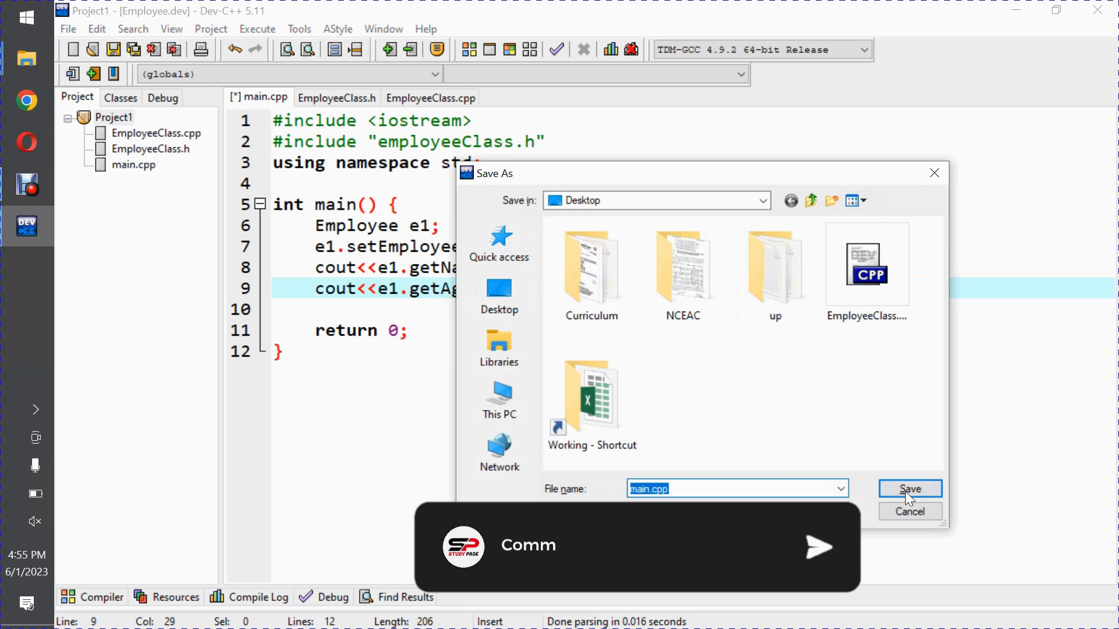
Confirm saving as main.cpp and compile-run the project, printing Saeed and 30
left_click(907, 492)
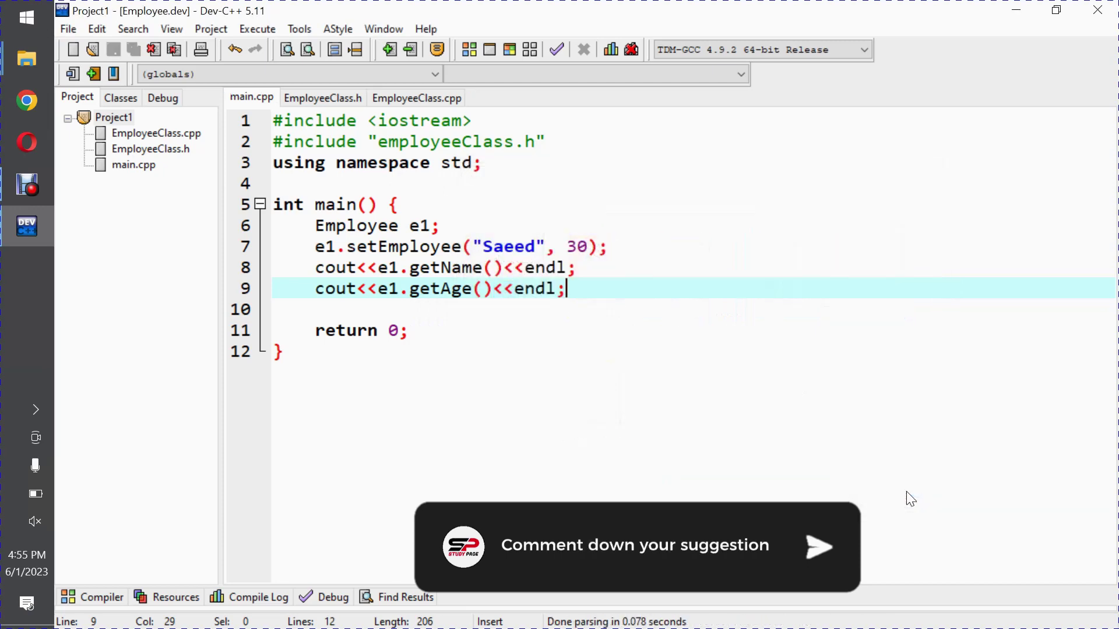
left_click(509, 50)
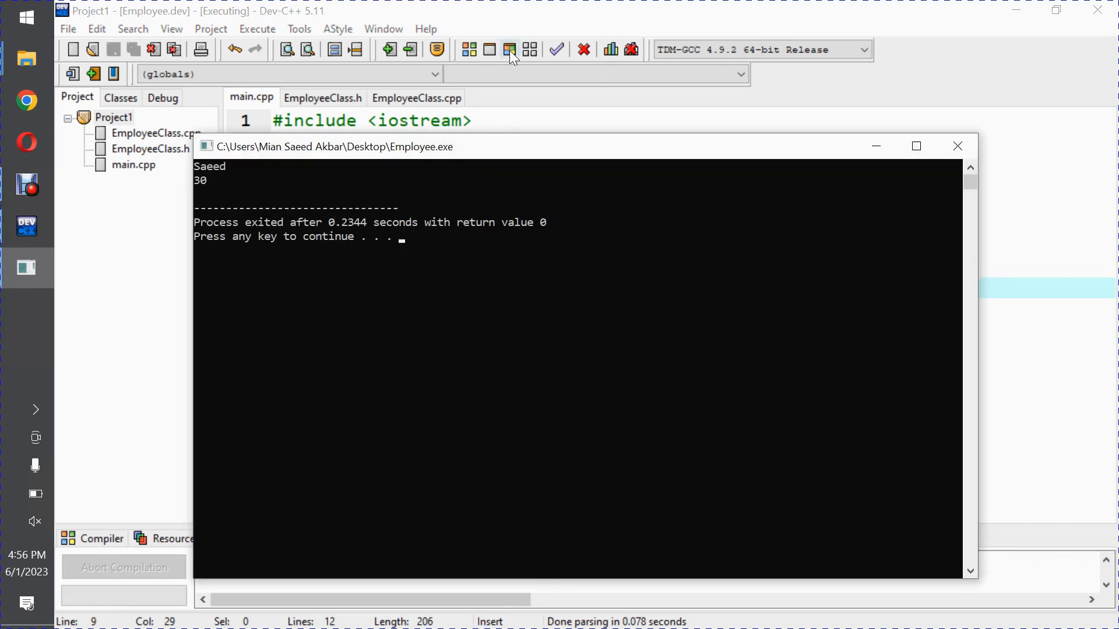
left_click(952, 154)
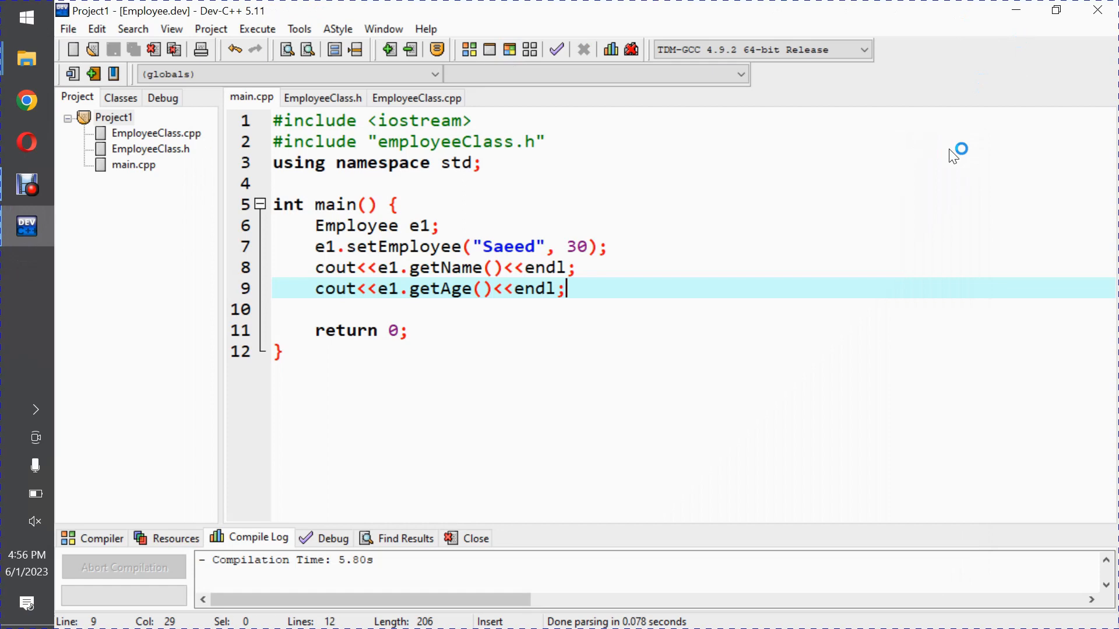
left_click_drag(507, 141, 613, 393)
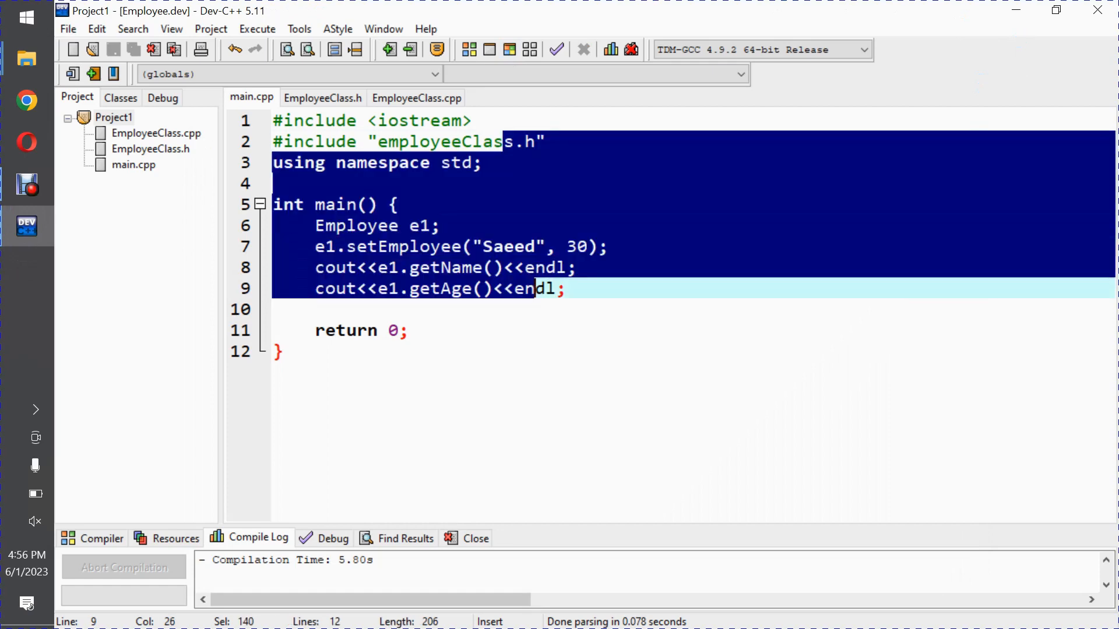
left_click(398, 205)
left_click(322, 97)
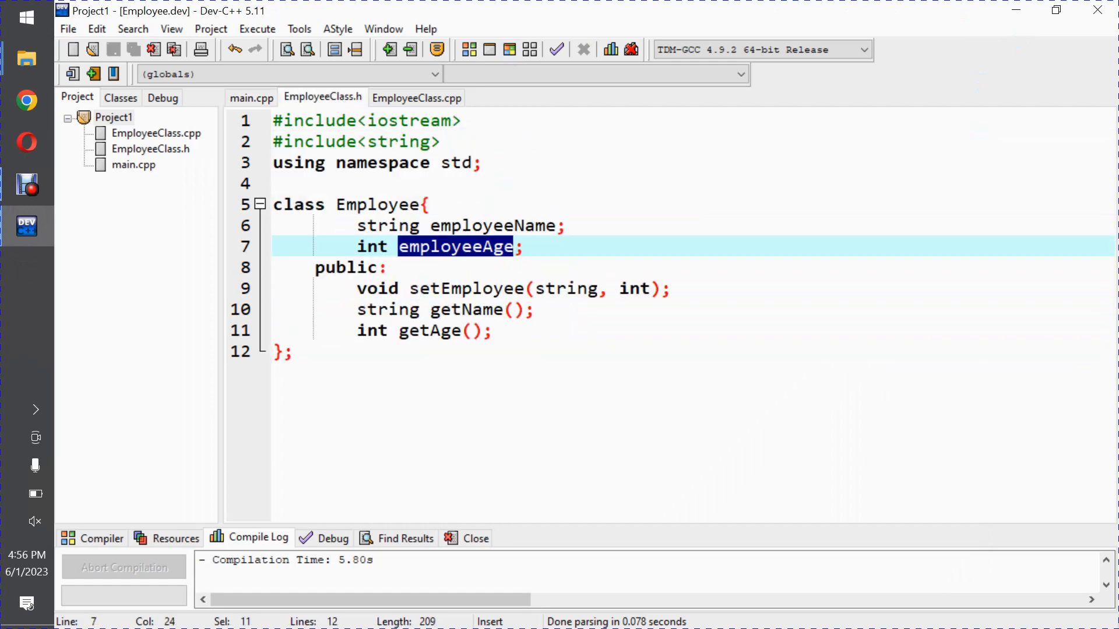
left_click_drag(337, 205, 297, 351)
left_click(417, 97)
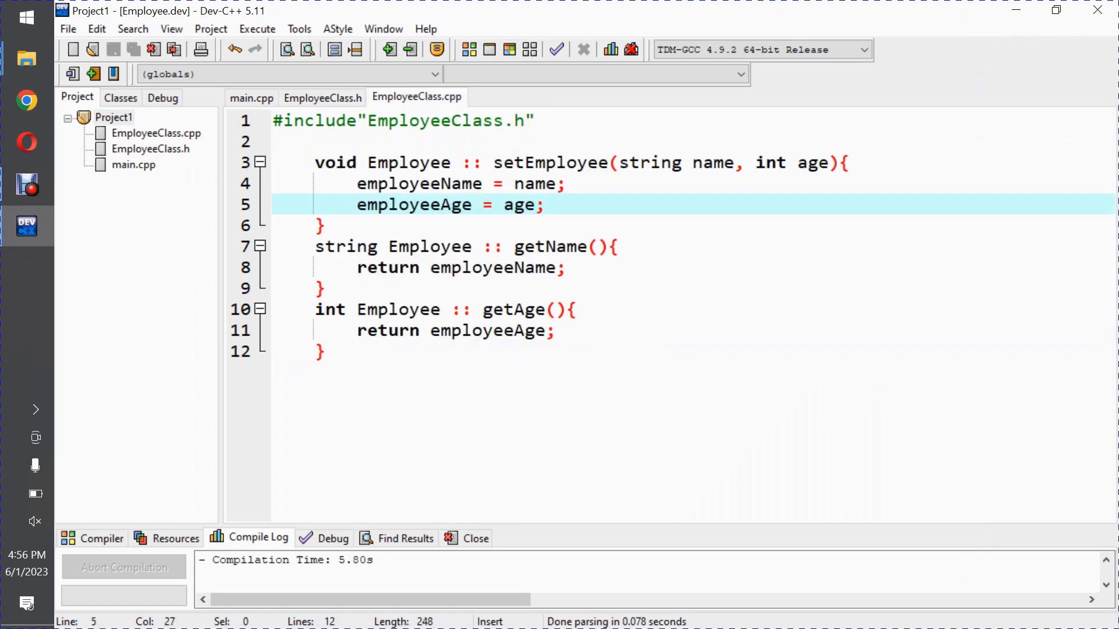
left_click_drag(314, 163, 325, 352)
left_click(323, 97)
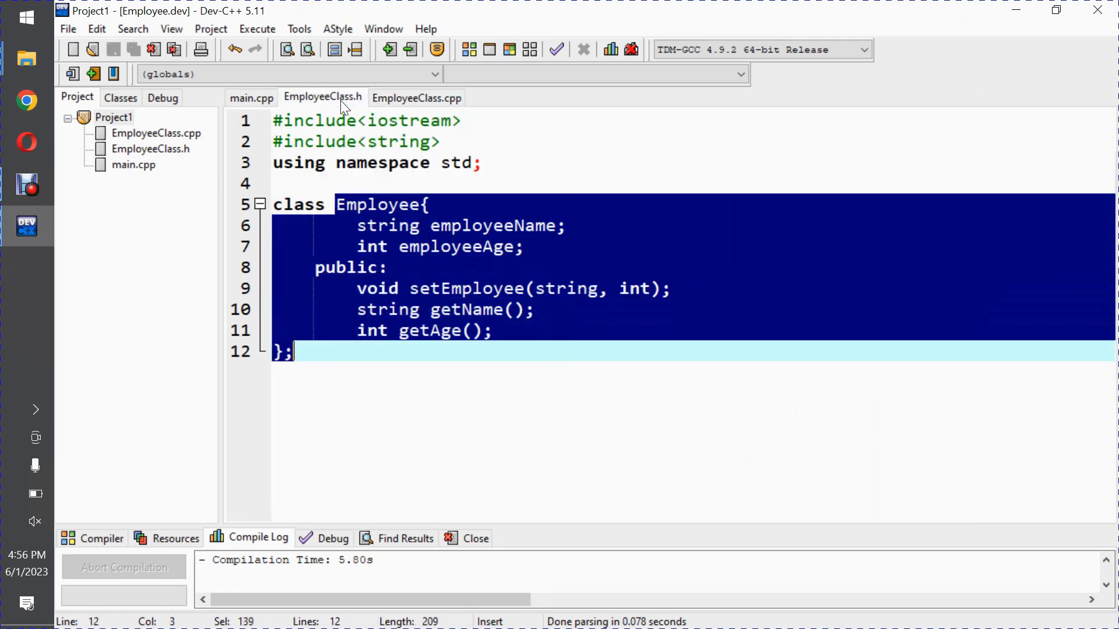
left_click(410, 289)
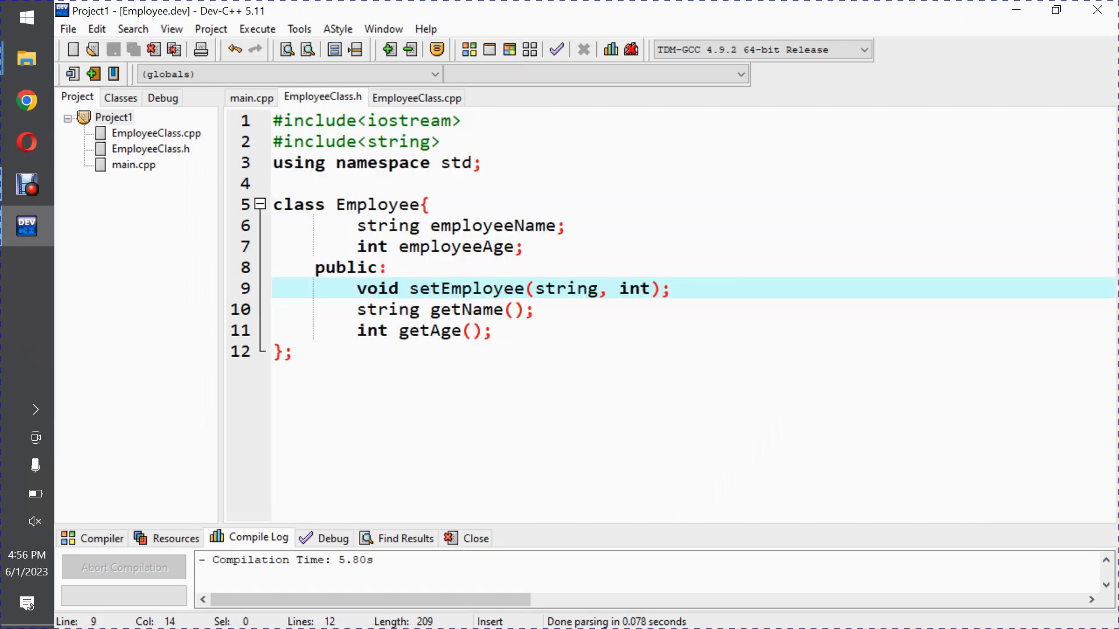
left_click(700, 351)
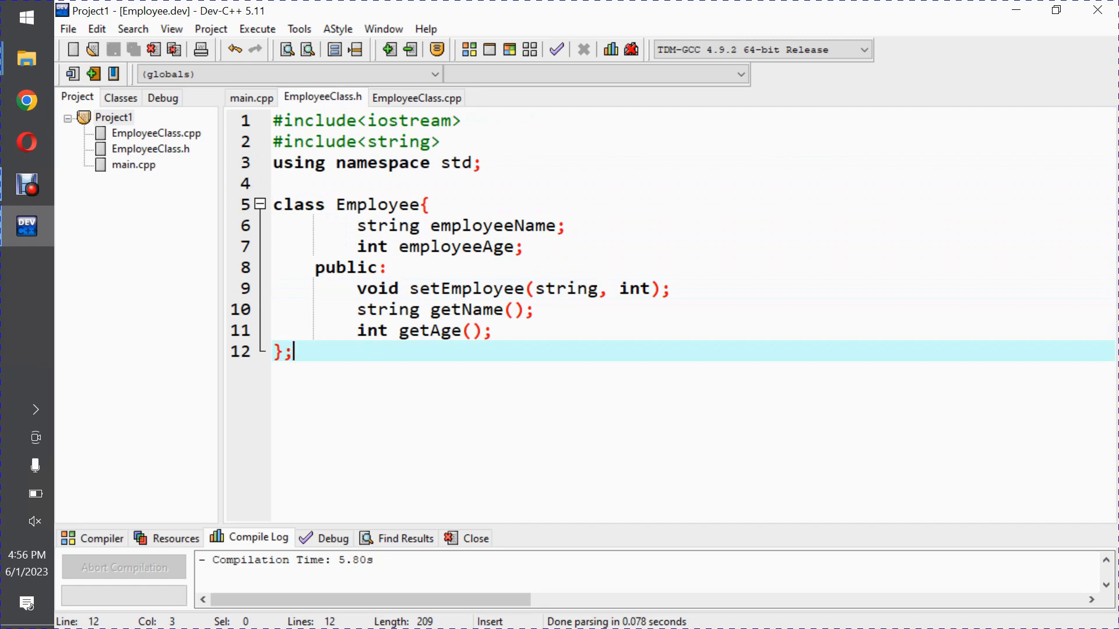
left_click(252, 98)
left_click_drag(315, 225, 385, 247)
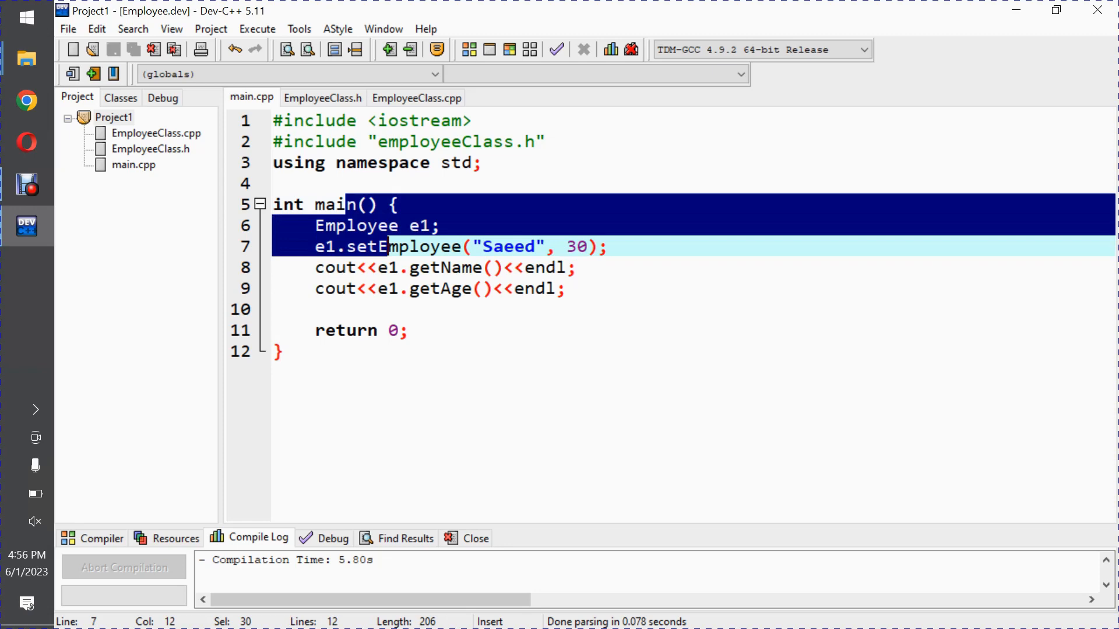
left_click(411, 331)
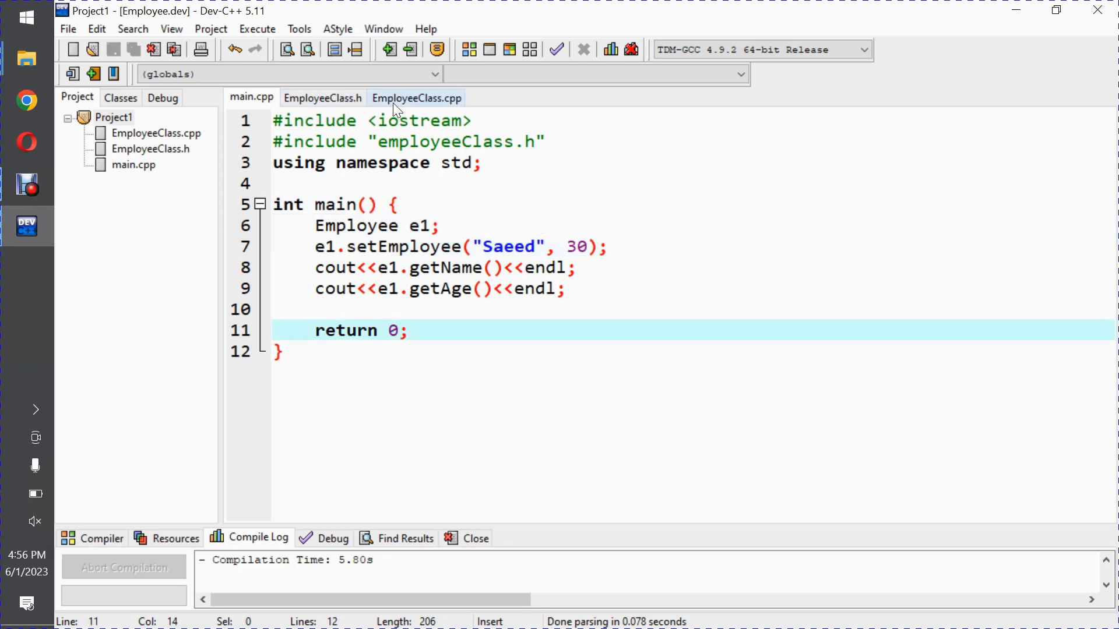
left_click(331, 102)
left_click(376, 101)
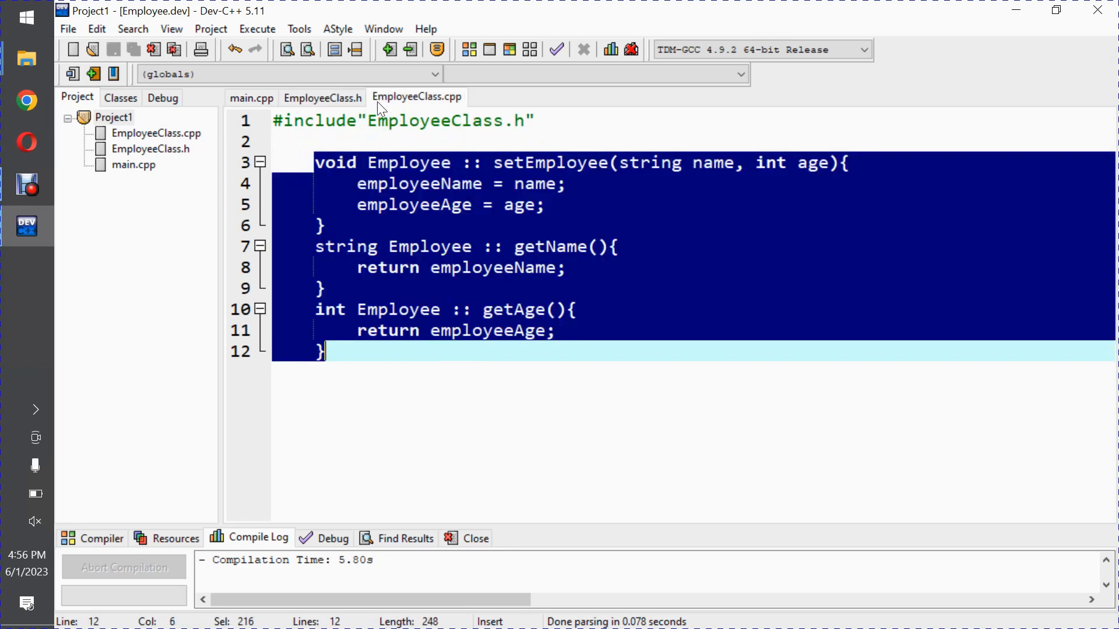
left_click(311, 120)
left_click(333, 101)
left_click(359, 121)
left_click_drag(358, 121, 560, 345)
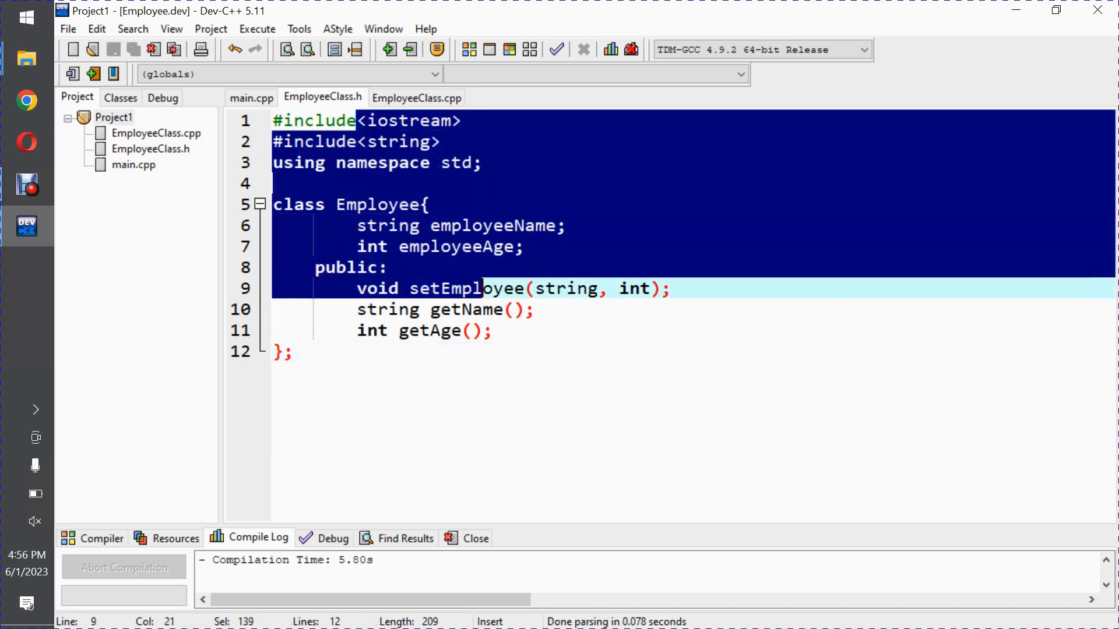
left_click(561, 314)
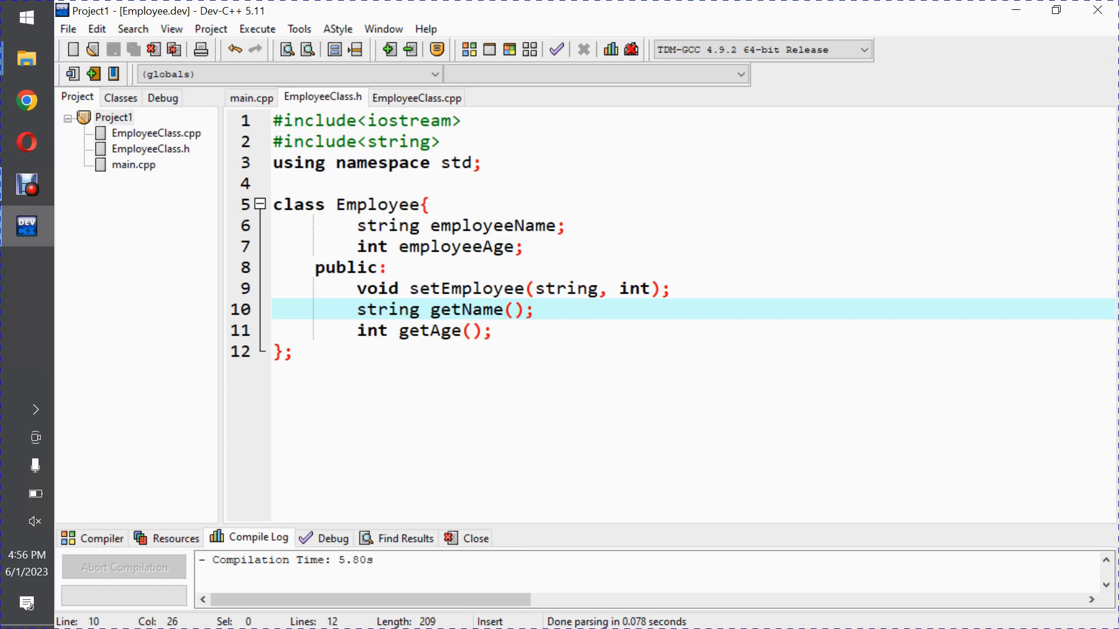
left_click(410, 289)
Highlight setEmployee, getName, getAge and the class members in EmployeeClass.h to explain them
left_click_drag(409, 288, 525, 288)
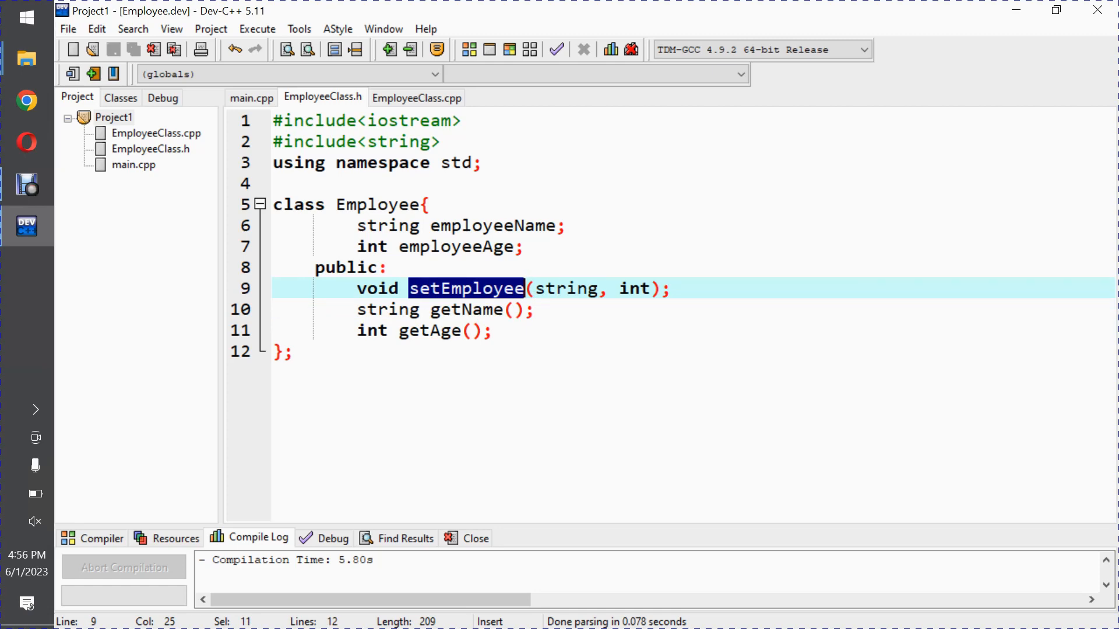
double_click(466, 310)
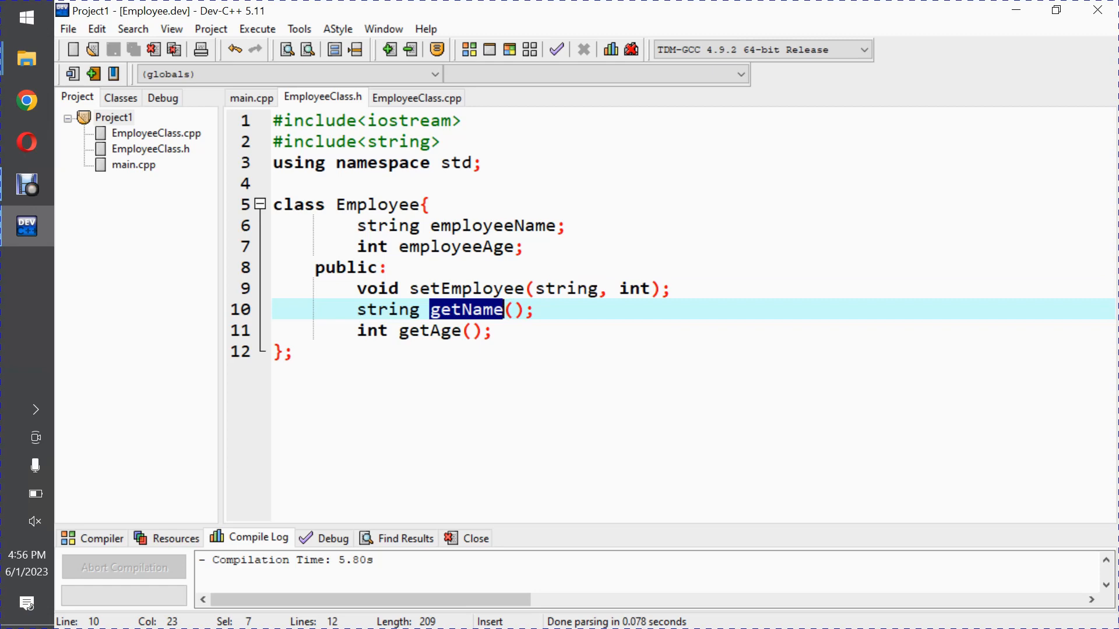
double_click(429, 331)
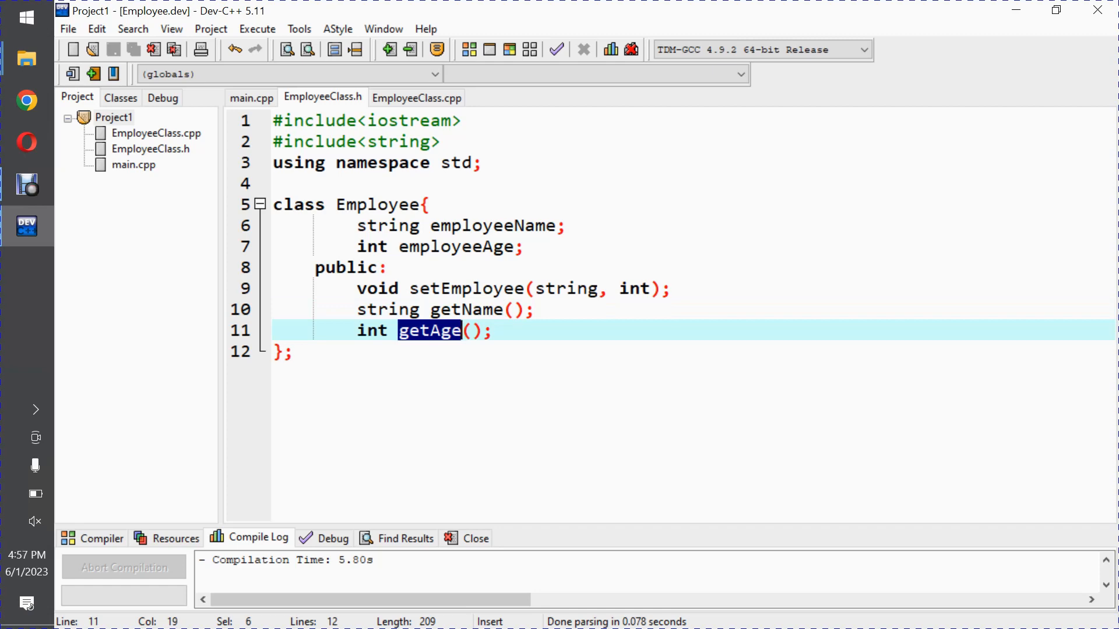
left_click_drag(418, 226, 493, 345)
Switch to EmployeeClass.cpp and highlight its member function definitions
left_click(417, 97)
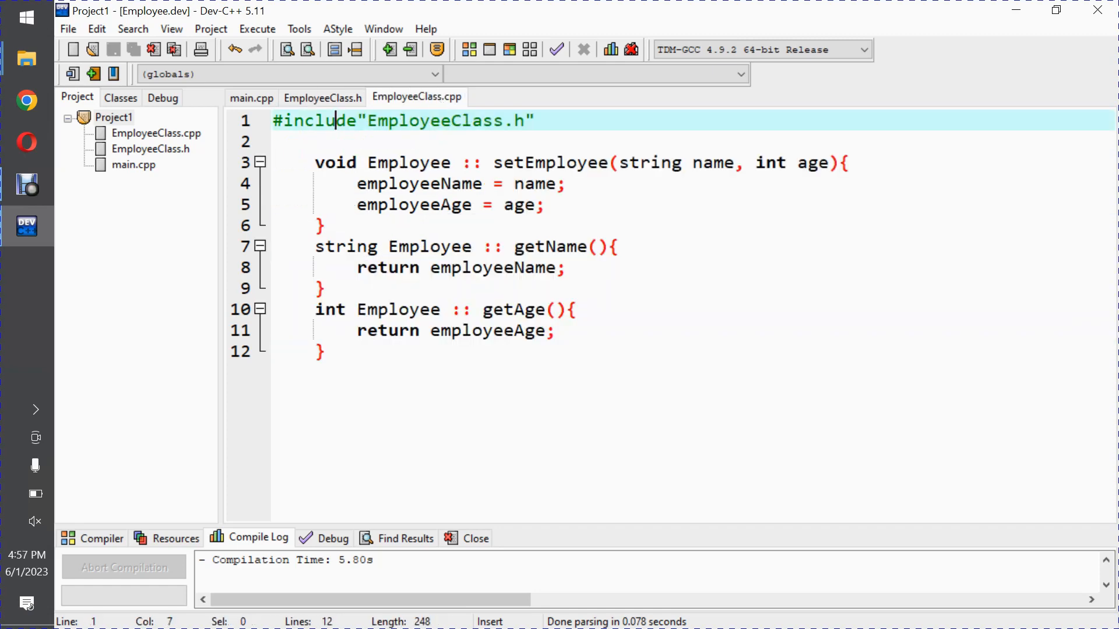
left_click_drag(410, 162, 326, 351)
left_click(325, 351)
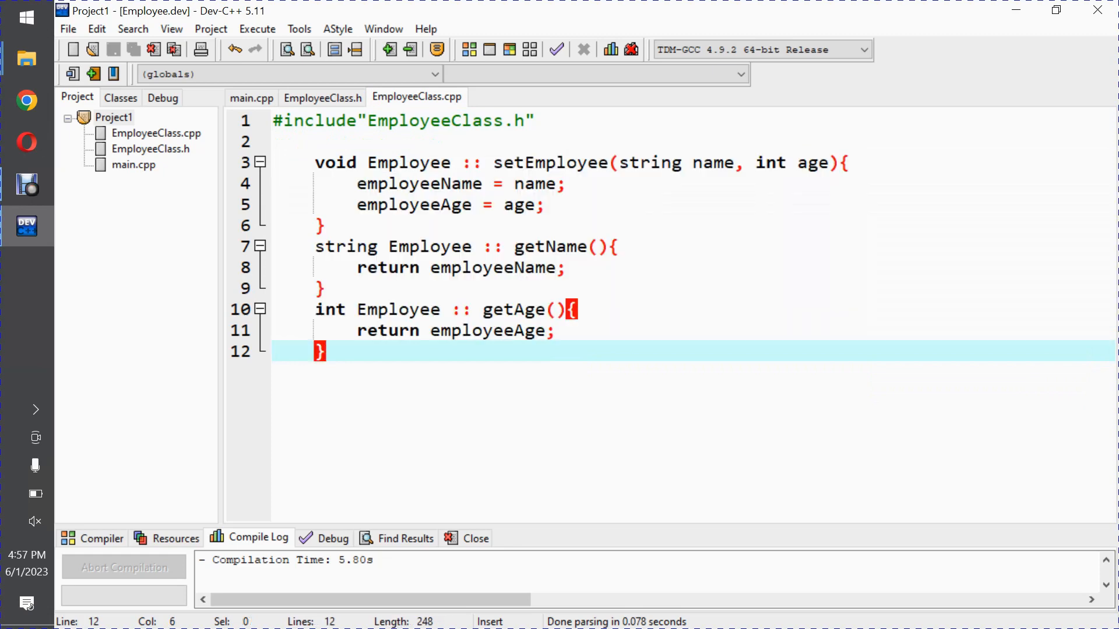
left_click_drag(398, 162, 482, 330)
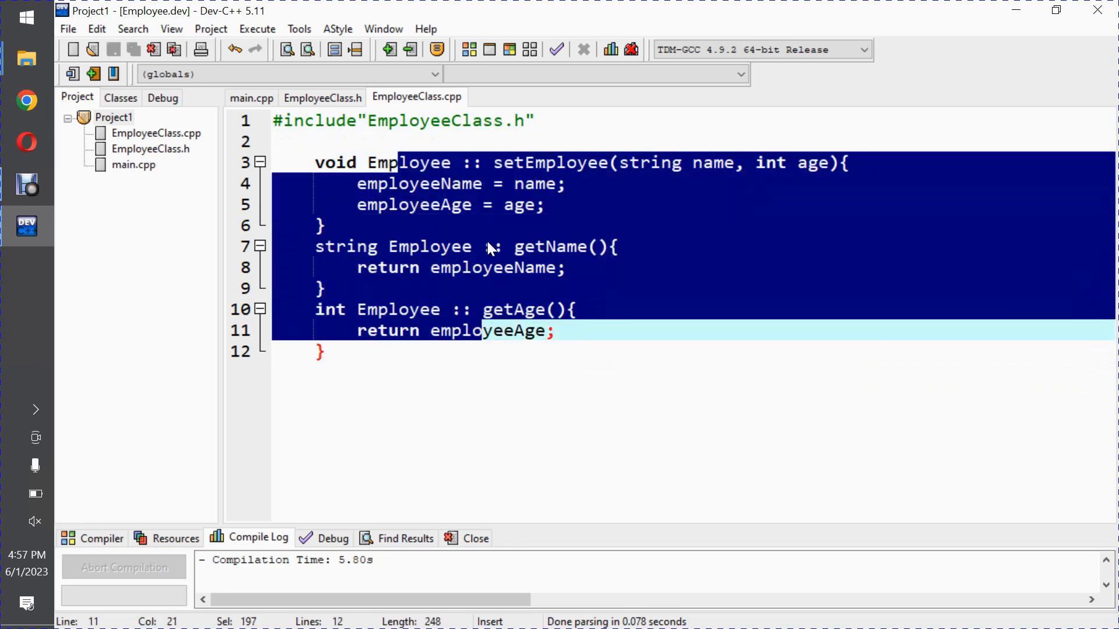
left_click(489, 248)
Point out the EmployeeClass.h include and the setter/getter bodies below it
left_click_drag(444, 184, 520, 310)
left_click(451, 121)
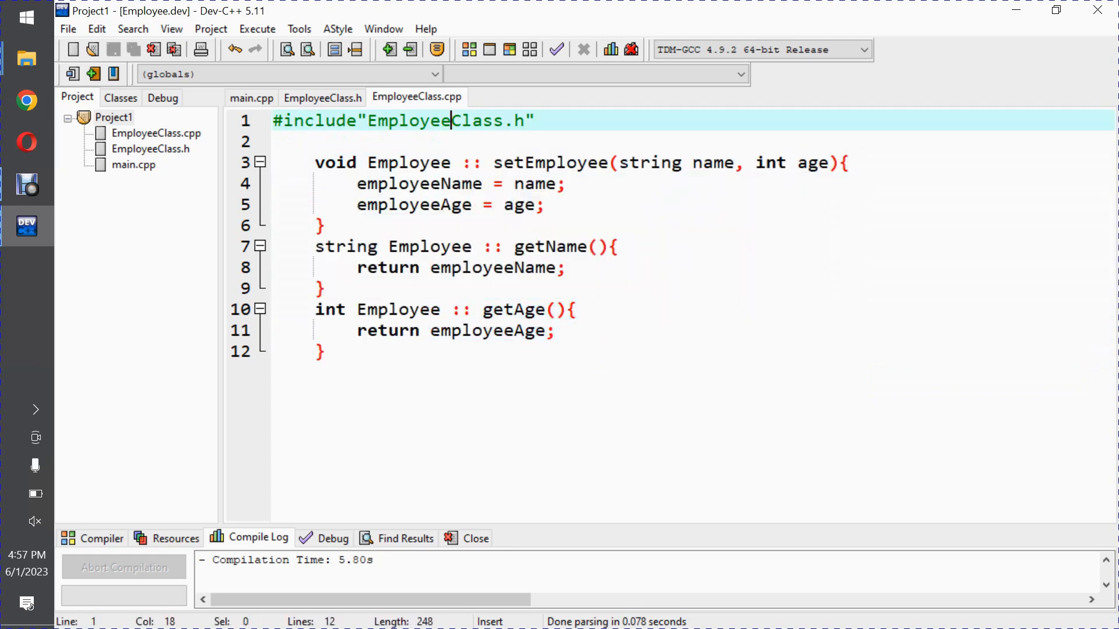
mouse_move(273, 141)
left_mouse_down()
mouse_move(325, 288)
mouse_move(516, 310)
left_mouse_up()
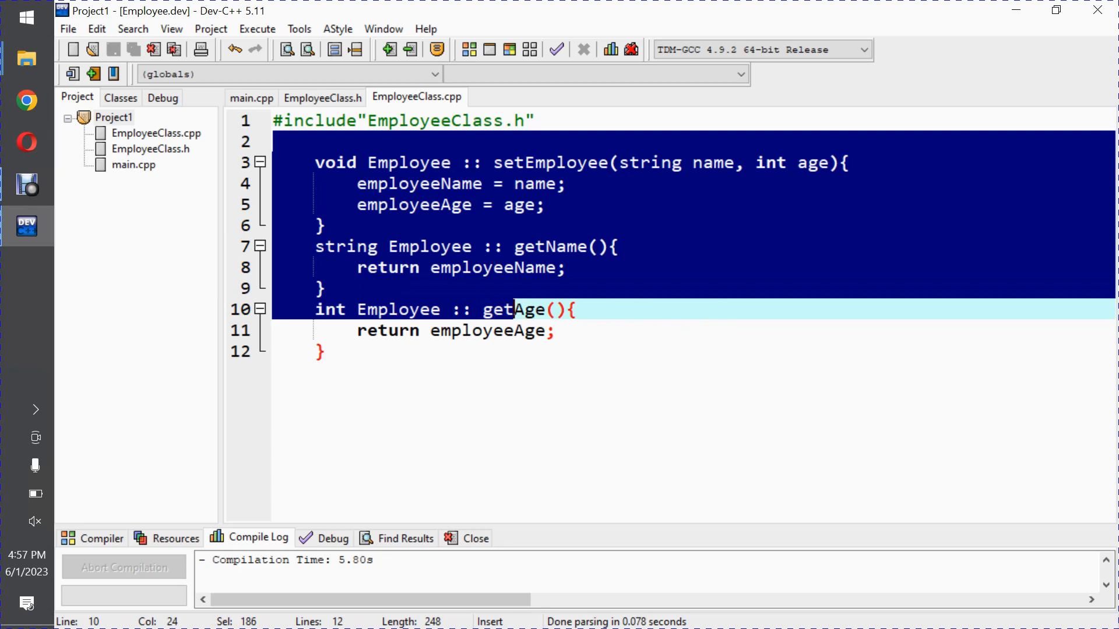
left_click(503, 205)
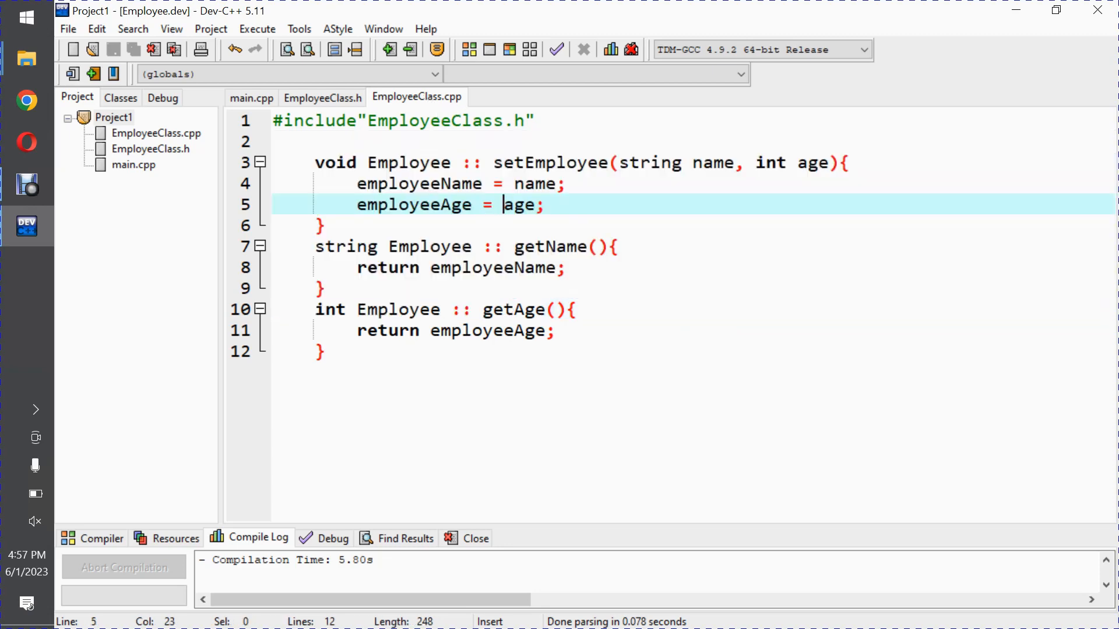
left_click(324, 98)
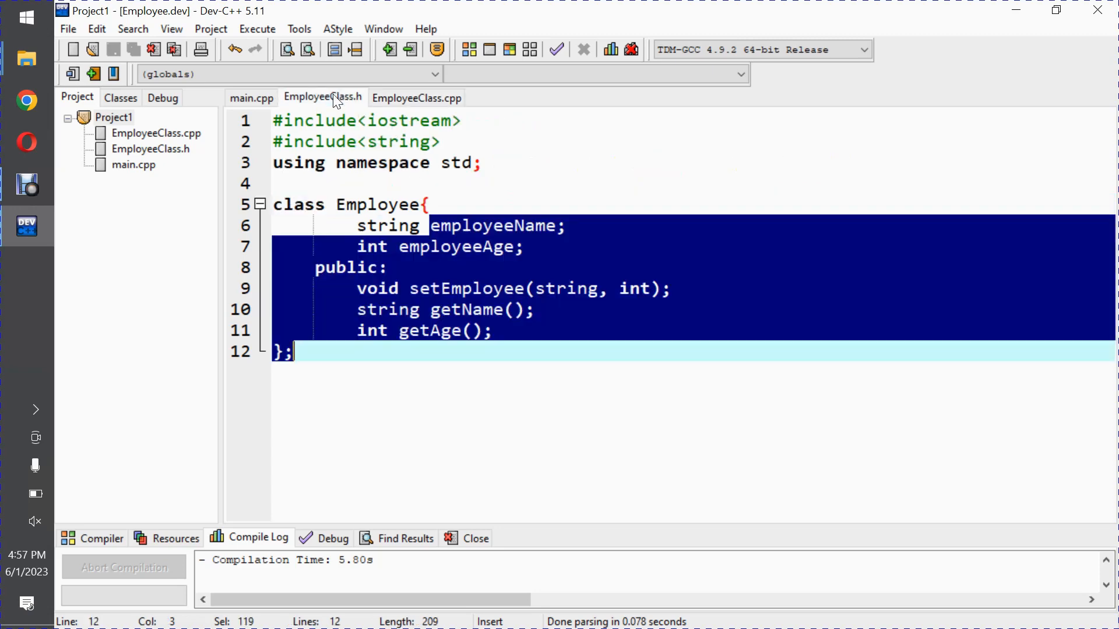
left_click_drag(377, 163, 465, 309)
left_click(250, 97)
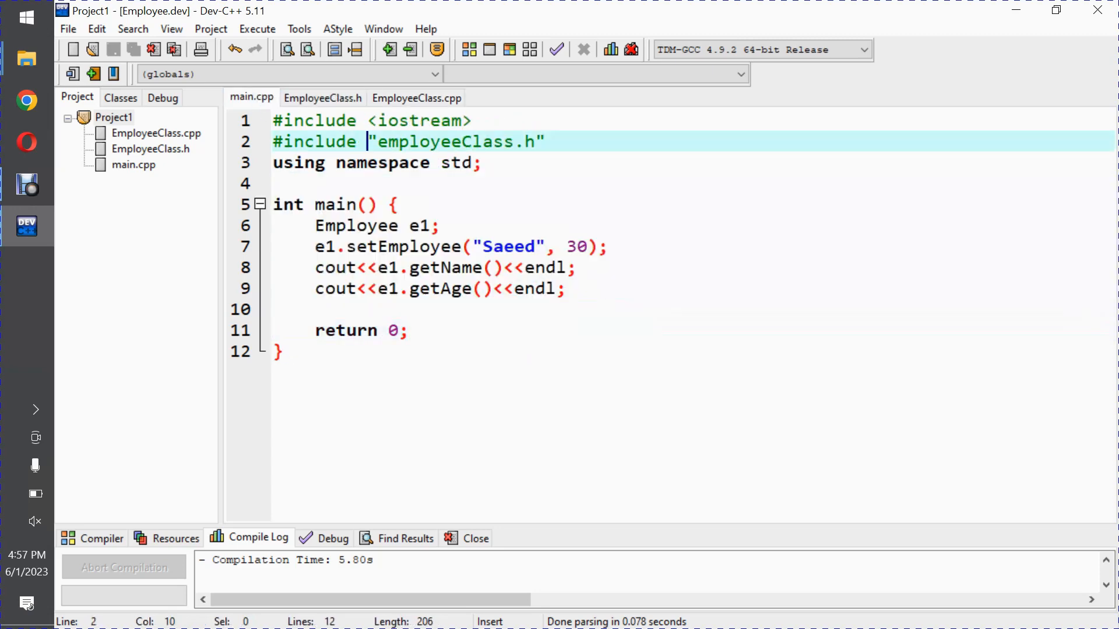
left_click_drag(367, 141, 507, 310)
left_click(416, 97)
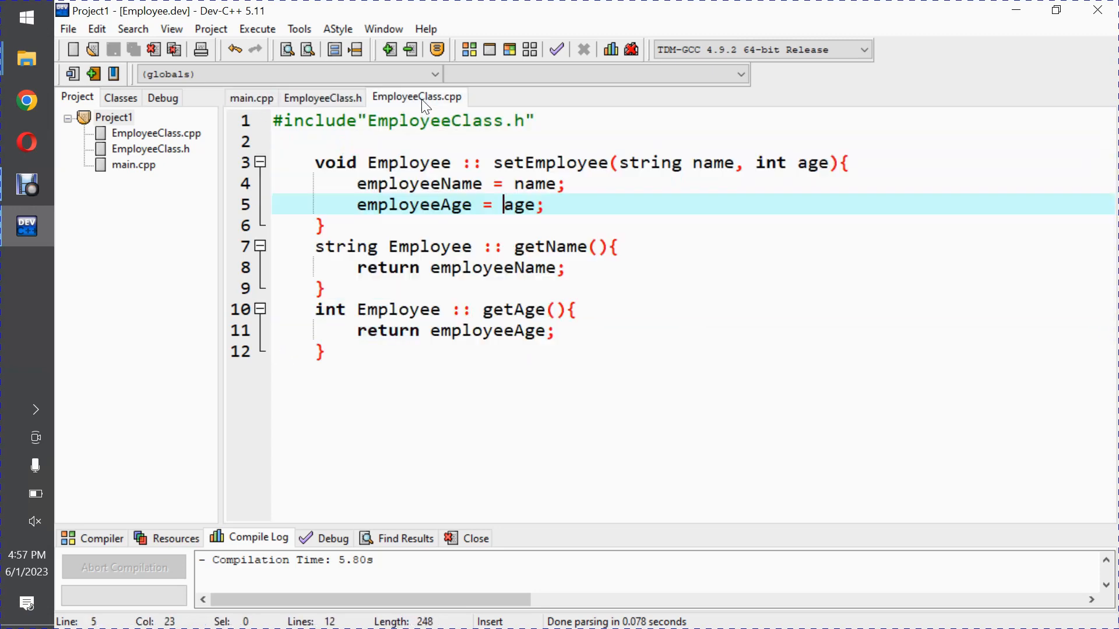
left_click_drag(420, 162, 431, 247)
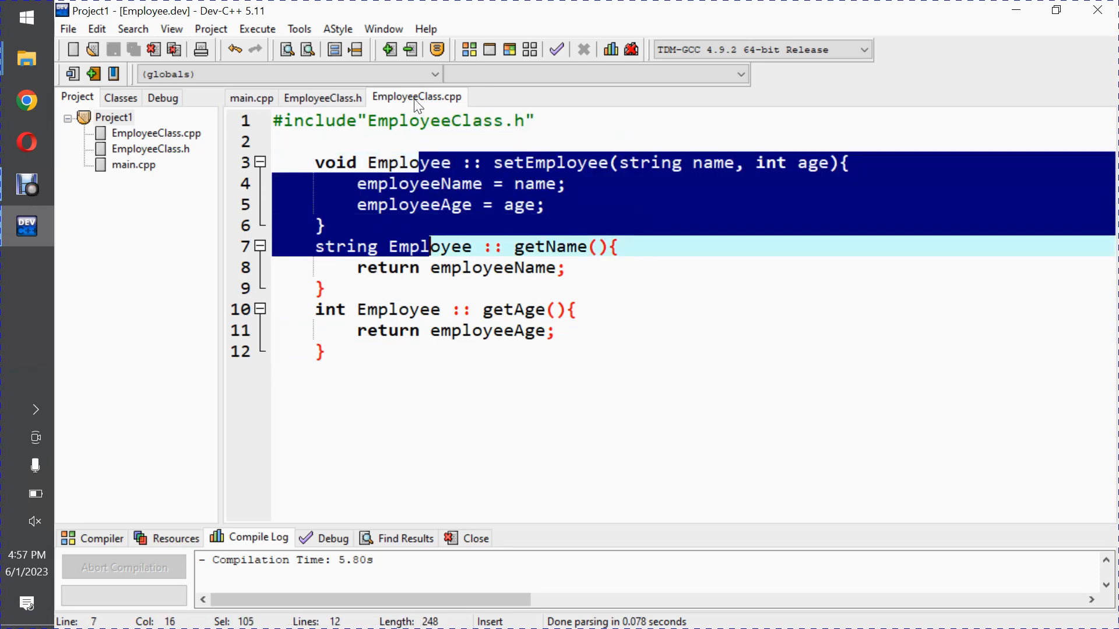
left_click(429, 247)
left_click_drag(410, 163, 325, 352)
left_click(325, 352)
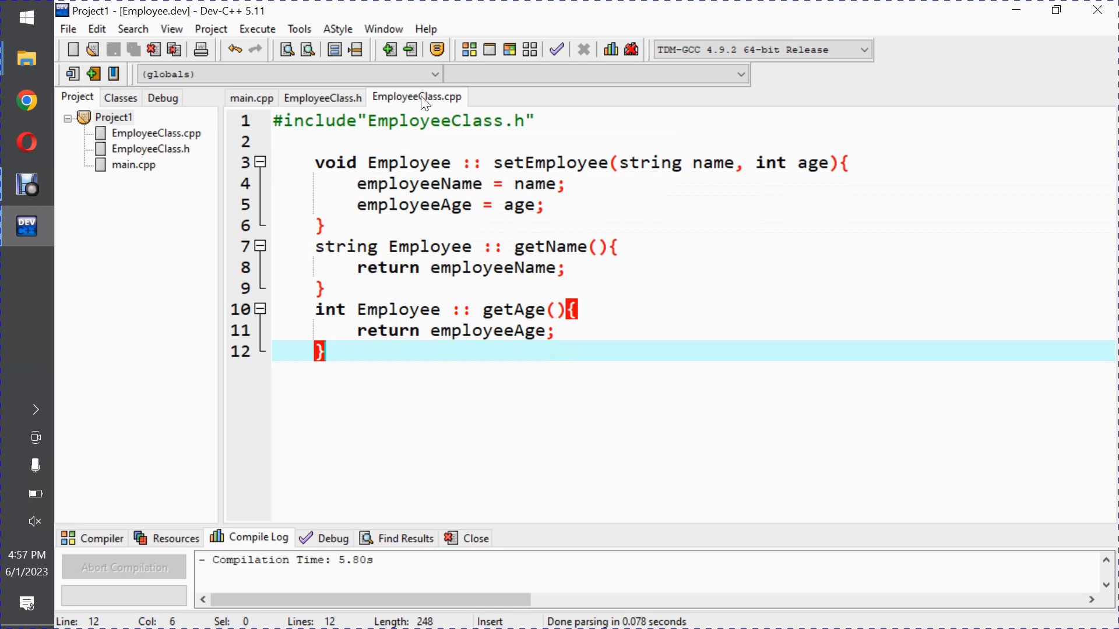
left_click_drag(324, 351, 397, 184)
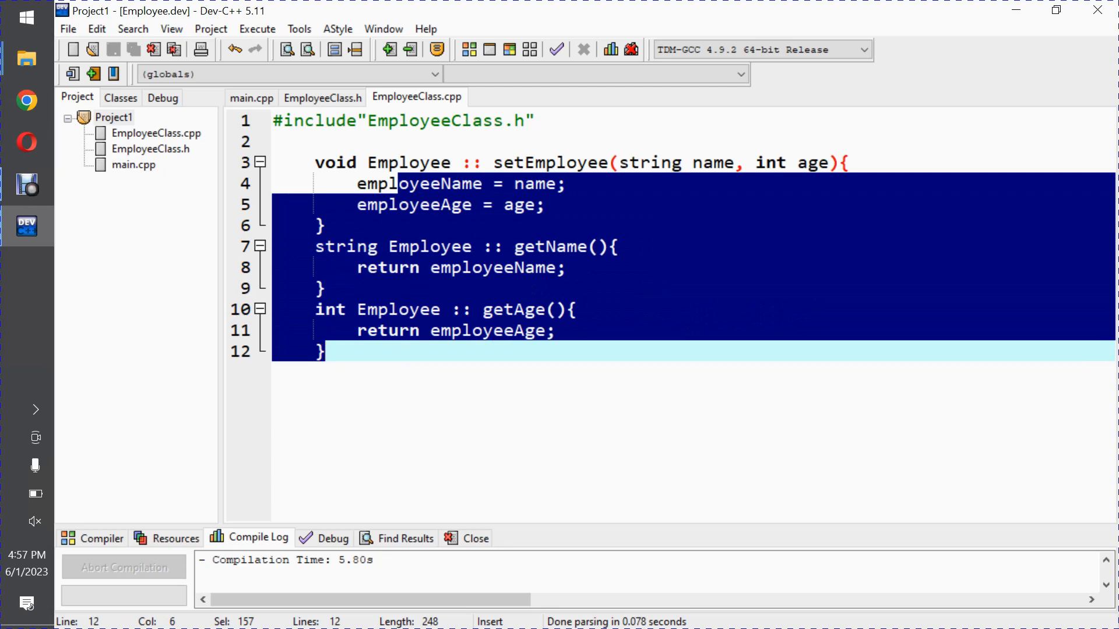
left_click(579, 310)
left_click(322, 97)
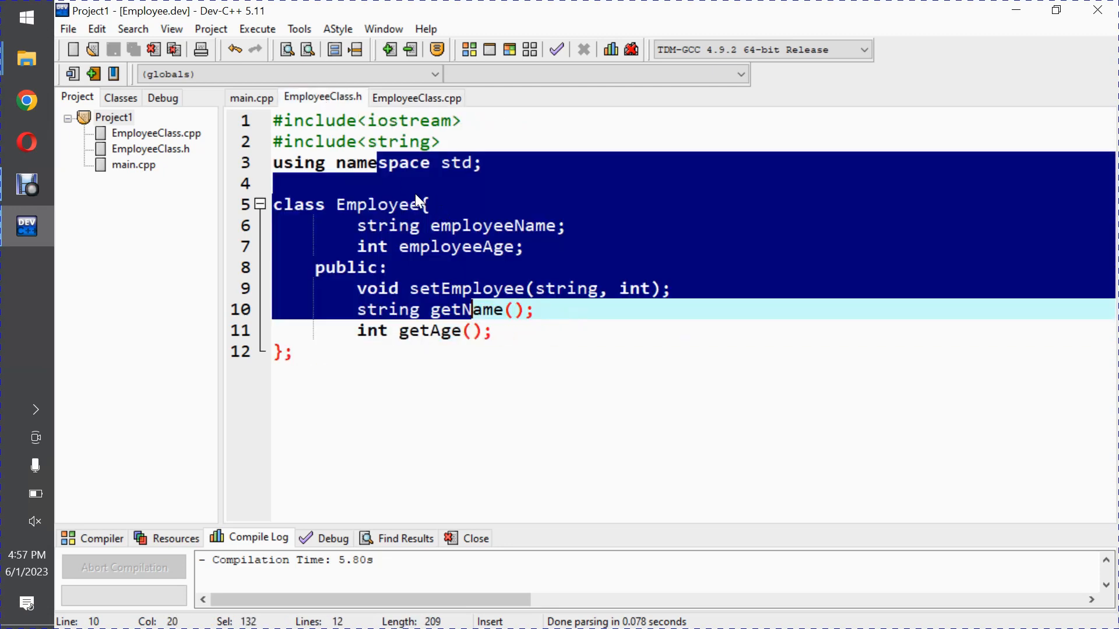
Highlight the public member function declarations in EmployeeClass.h
left_click(426, 205)
left_click_drag(352, 268, 293, 351)
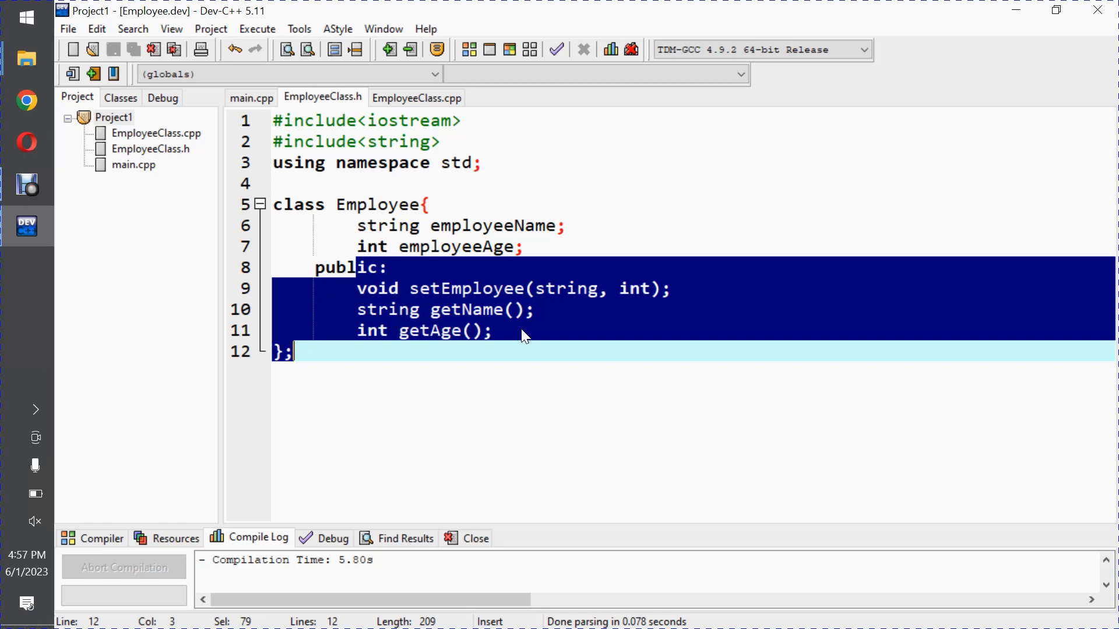
left_click(492, 331)
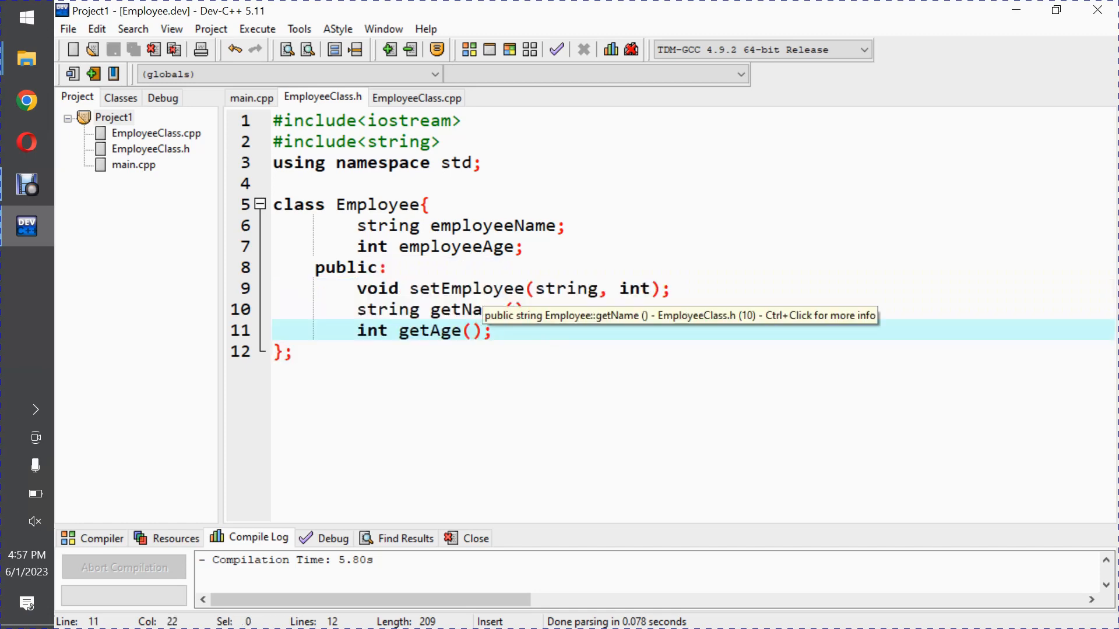
left_click_drag(472, 289, 492, 331)
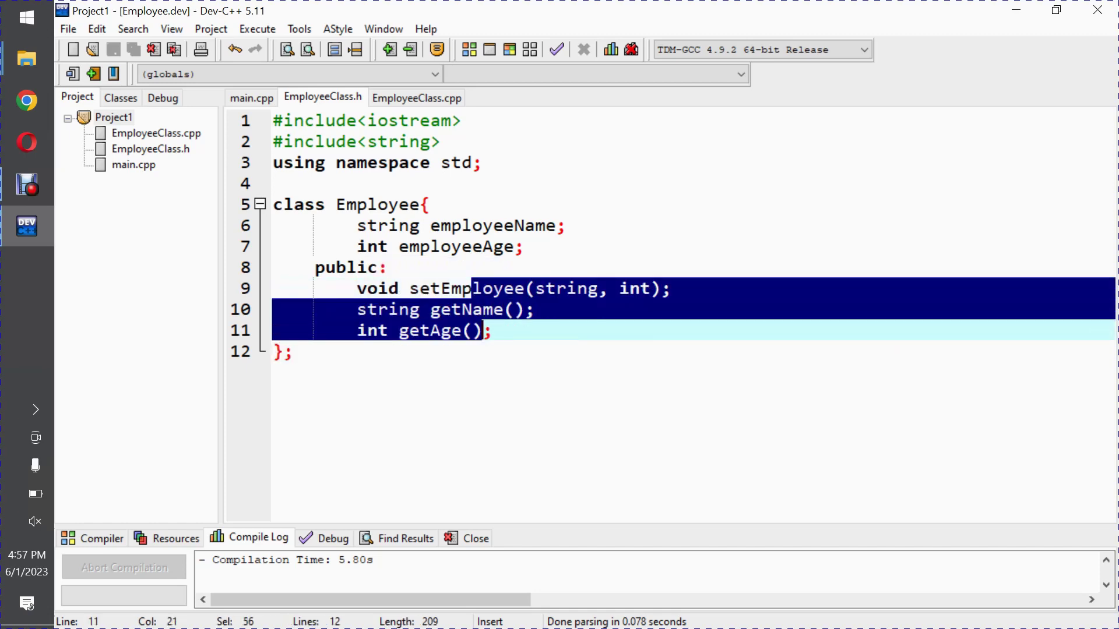
Switch to main.cpp and highlight the whole main function using Employee e1
left_click(252, 97)
left_click_drag(274, 184, 281, 352)
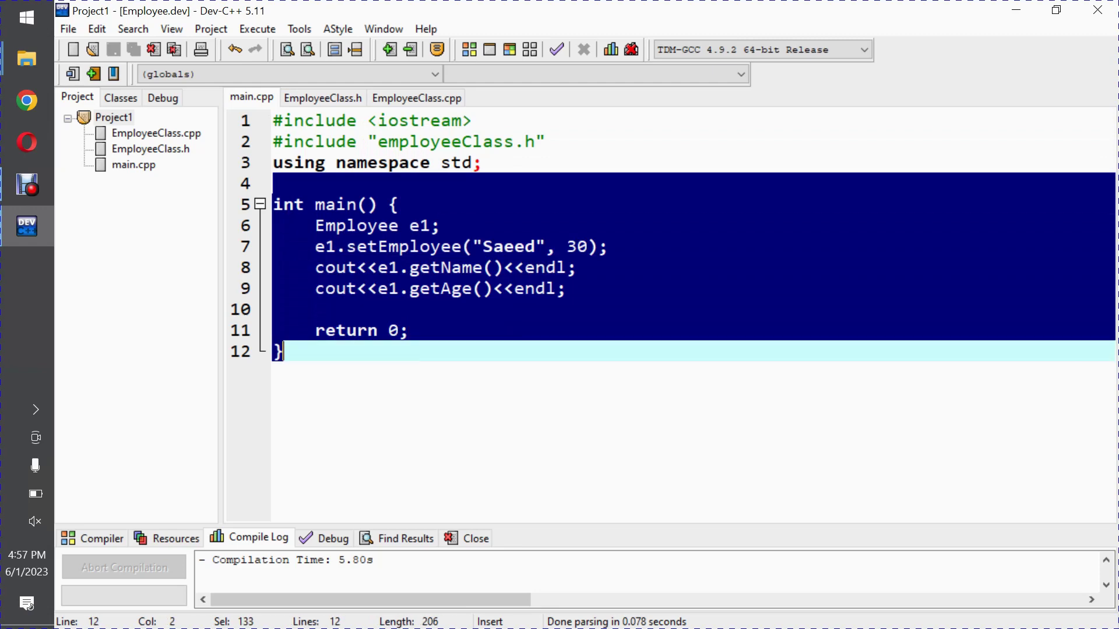
left_click(545, 318)
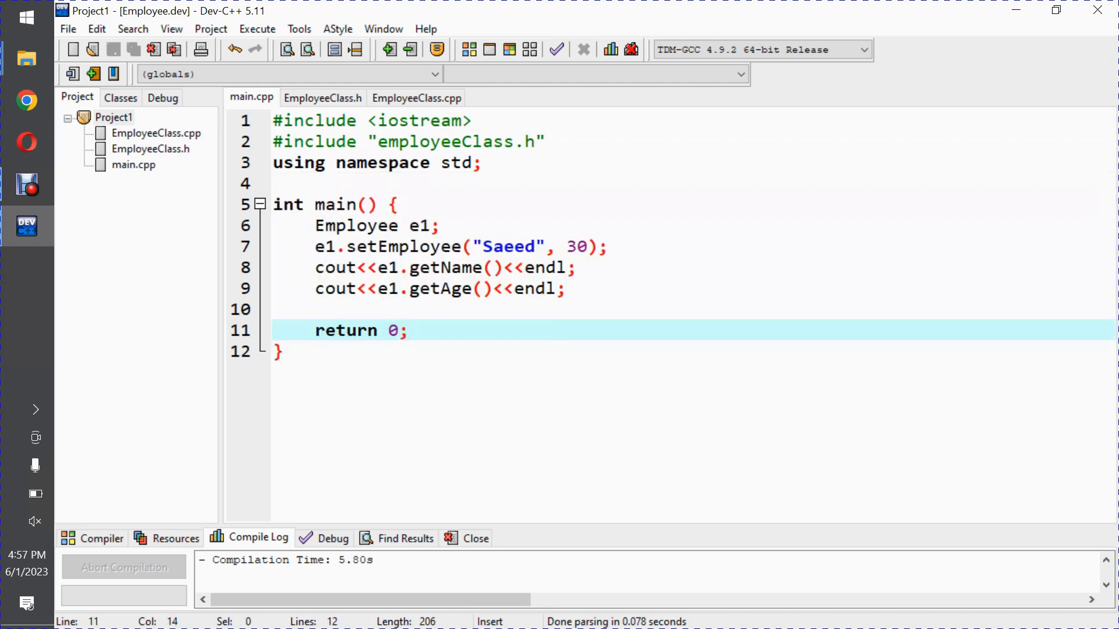